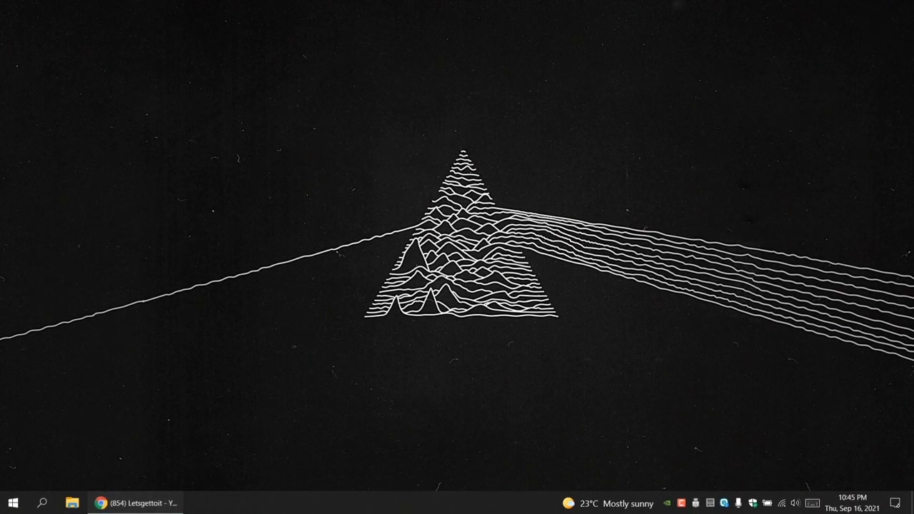
{"action": "scroll", "coordinate": [765, 398], "scroll_direction": "down", "scroll_amount": 3}
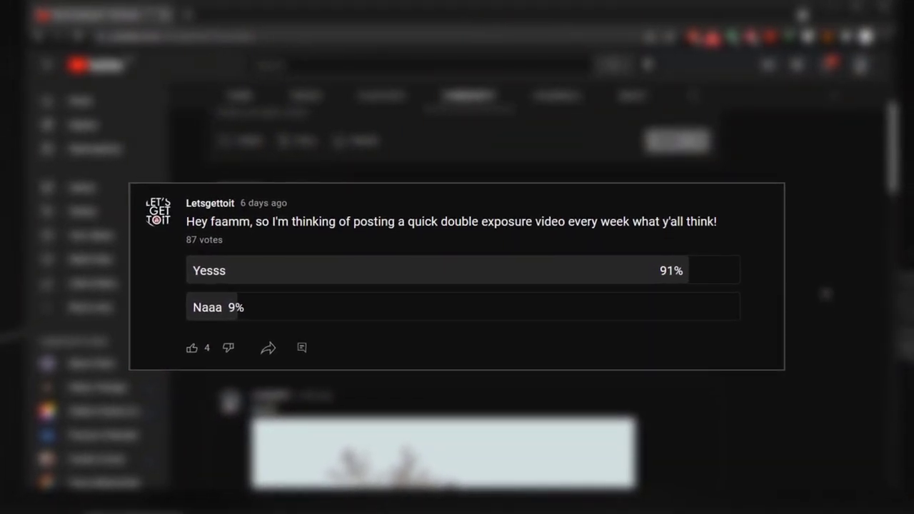
{"action": "left_click", "coordinate": [831, 7]}
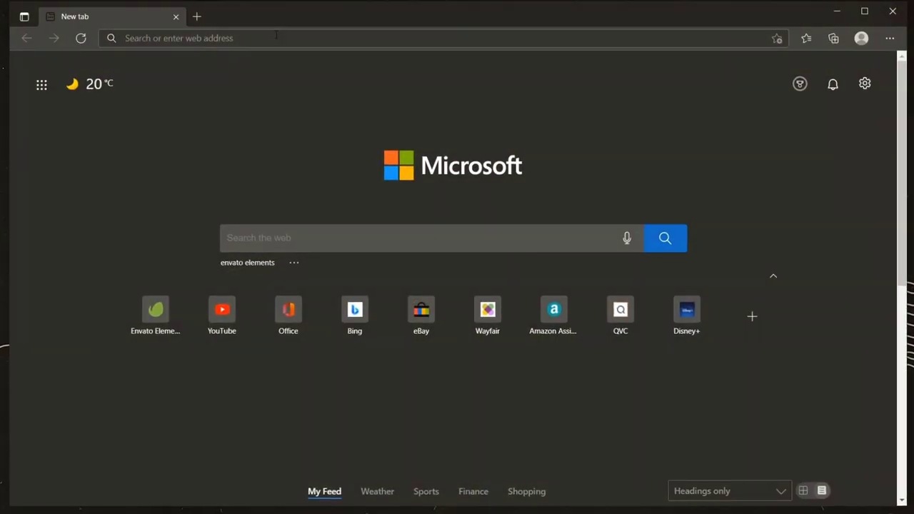
Go to element.envato.com and open the page listing all item categories.
{"action": "left_click", "coordinate": [277, 33]}
{"action": "type", "text": "element.envato.com"}
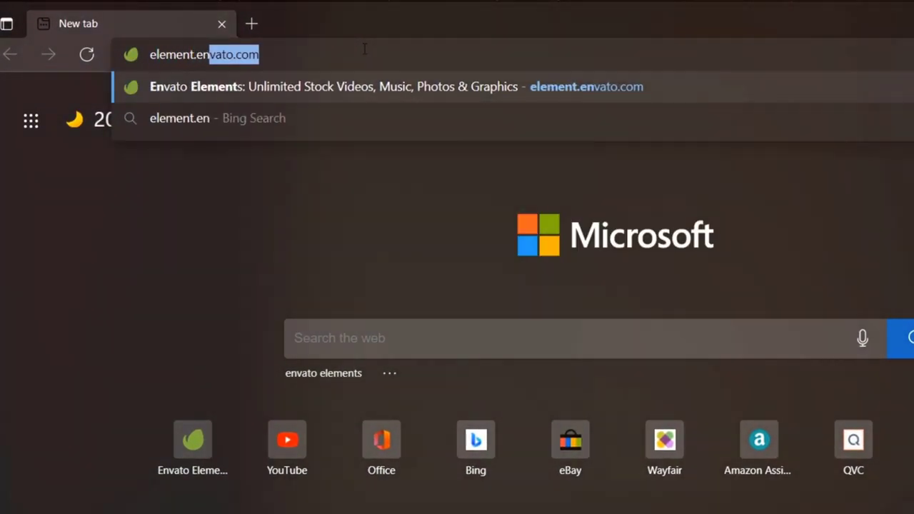
{"action": "key", "text": "Return"}
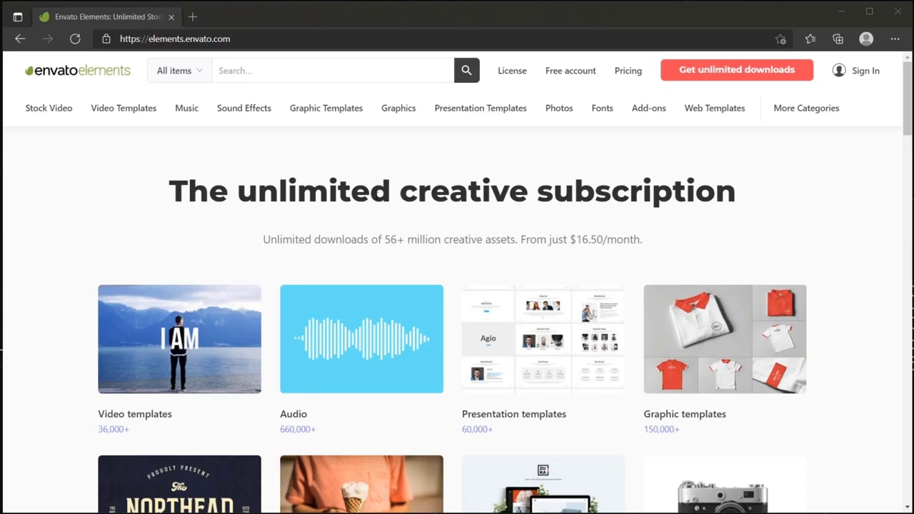
{"action": "scroll", "coordinate": [814, 212], "scroll_direction": "down", "scroll_amount": 4}
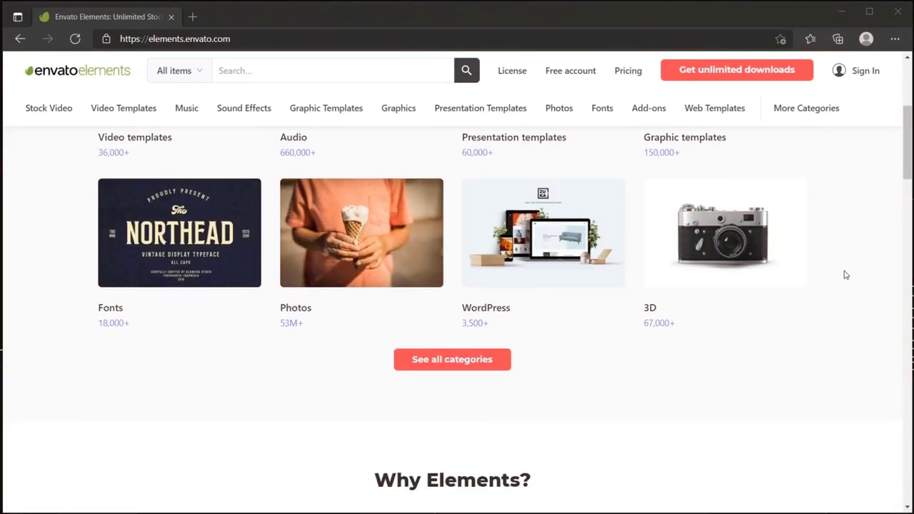
{"action": "left_click", "coordinate": [465, 367]}
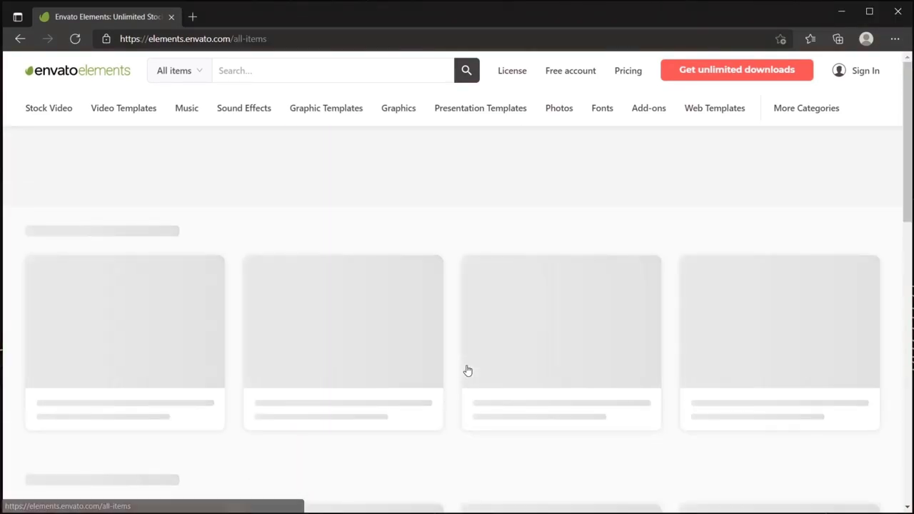
Look over the all-items page, open the Graphic Templates category and browse its designs.
{"action": "scroll", "coordinate": [113, 241], "scroll_direction": "down", "scroll_amount": 3}
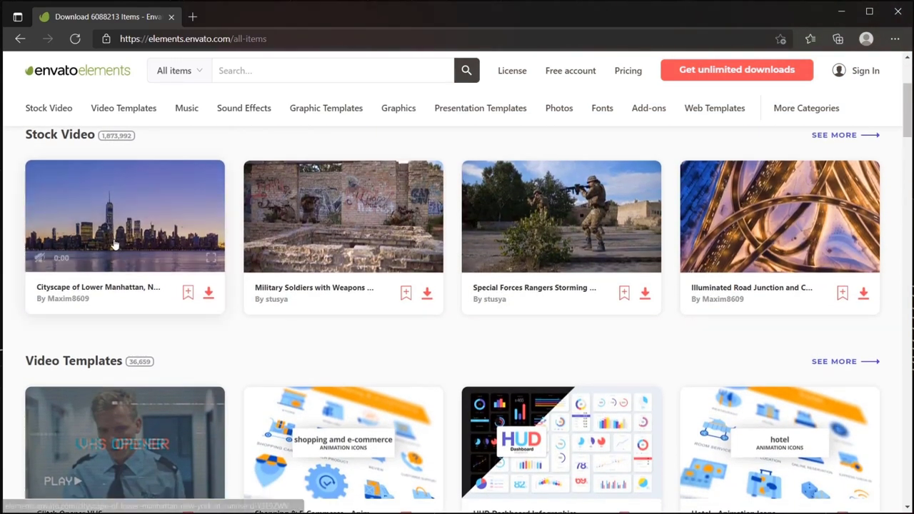
{"action": "scroll", "coordinate": [114, 240], "scroll_direction": "up", "scroll_amount": 3}
{"action": "mouse_move", "coordinate": [60, 114]}
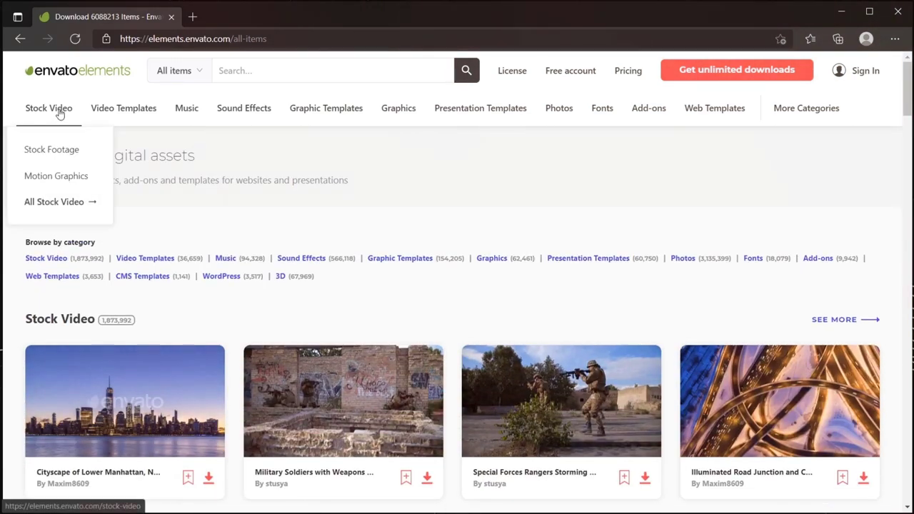
{"action": "left_click", "coordinate": [307, 115]}
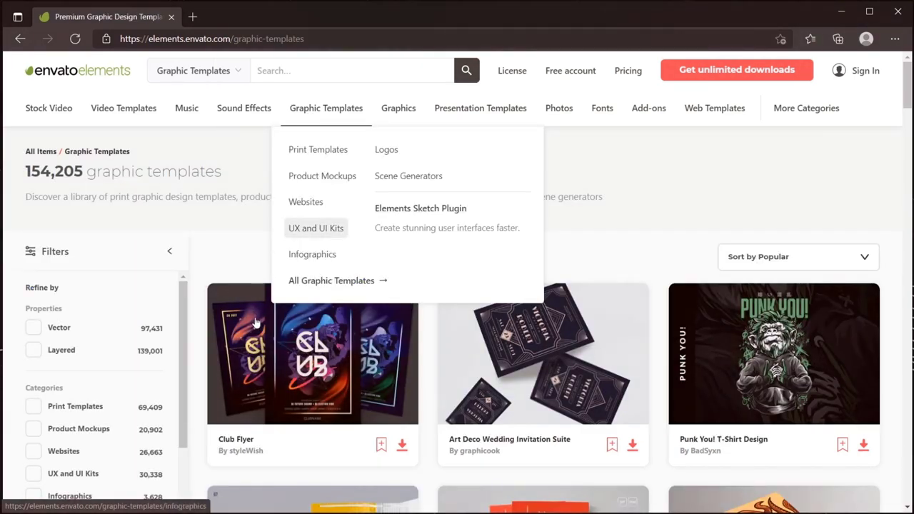
{"action": "scroll", "coordinate": [228, 306], "scroll_direction": "down", "scroll_amount": 3}
{"action": "scroll", "coordinate": [228, 305], "scroll_direction": "down", "scroll_amount": 3}
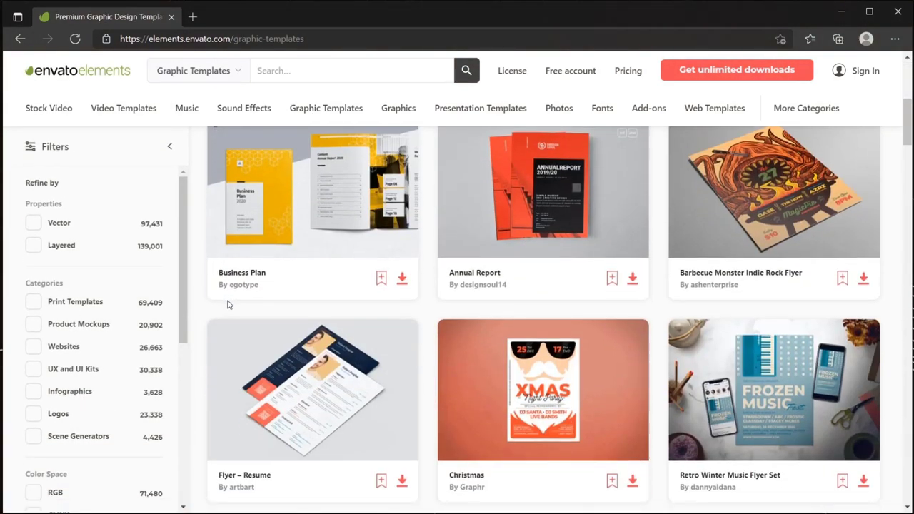
{"action": "scroll", "coordinate": [227, 302], "scroll_direction": "up", "scroll_amount": 5}
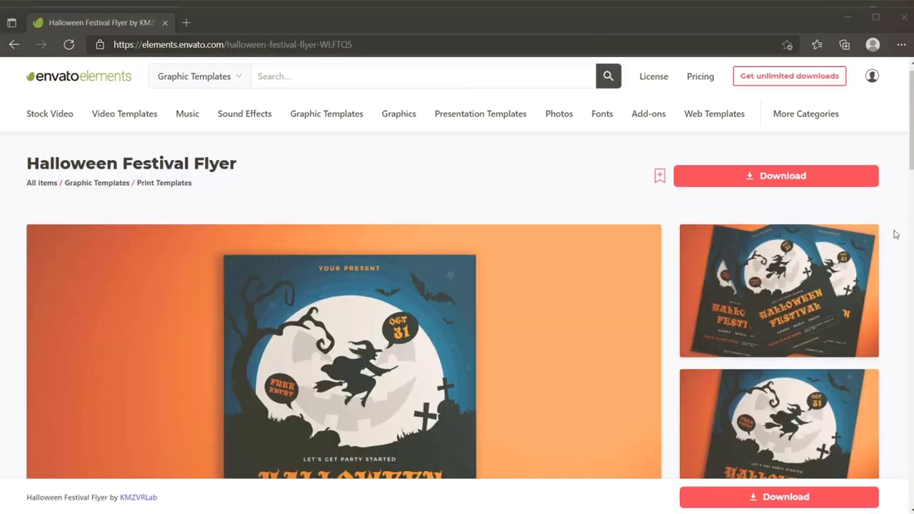
Browse the Halloween Festival Flyer page and the infographics, photos, YouTube video templates and royalty-free music listings.
{"action": "scroll", "coordinate": [892, 233], "scroll_direction": "down", "scroll_amount": 2}
{"action": "scroll", "coordinate": [895, 234], "scroll_direction": "down", "scroll_amount": 3}
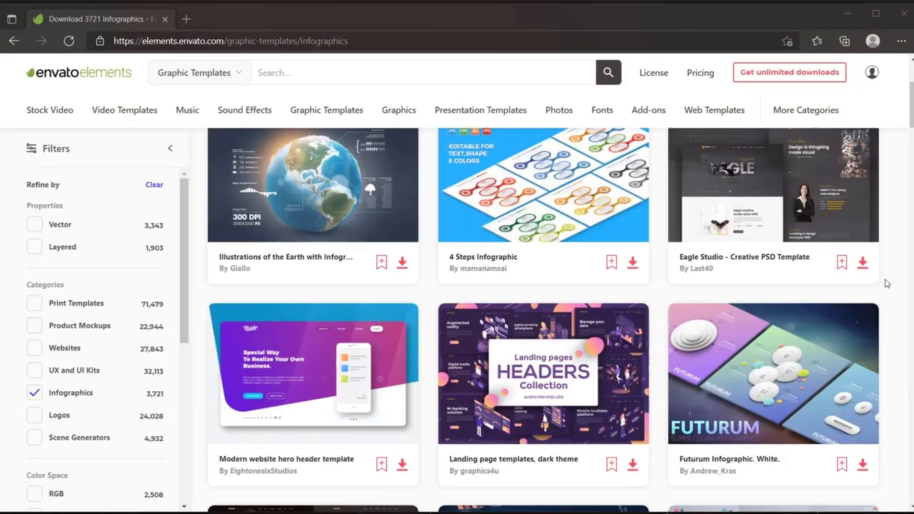
{"action": "scroll", "coordinate": [457, 321], "scroll_direction": "down", "scroll_amount": 2}
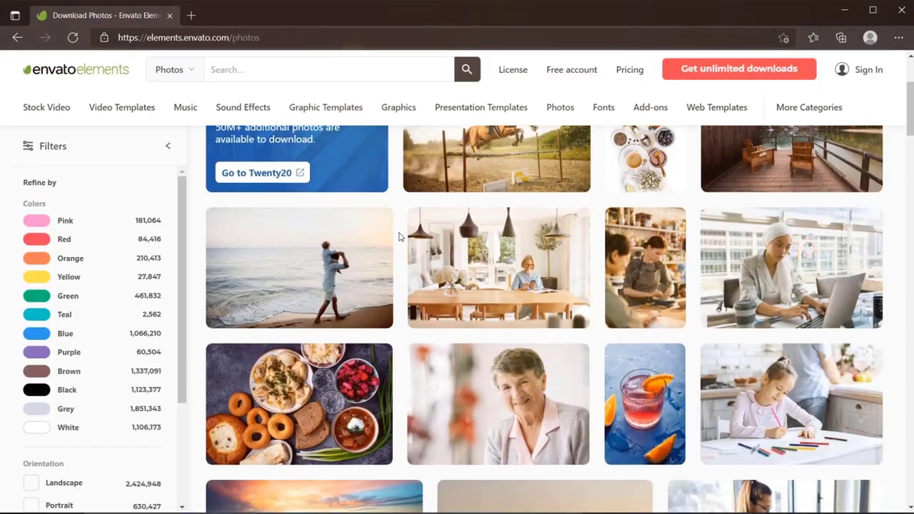
{"action": "scroll", "coordinate": [398, 235], "scroll_direction": "down", "scroll_amount": 3}
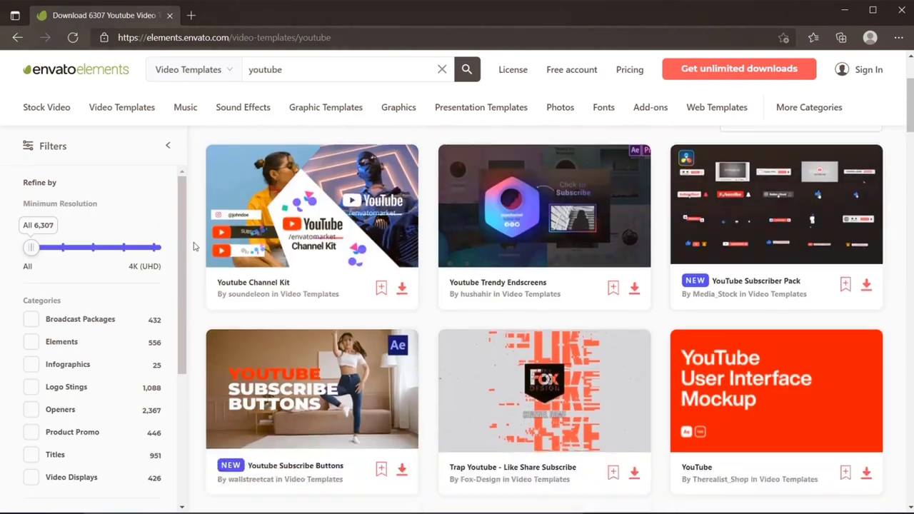
{"action": "scroll", "coordinate": [194, 245], "scroll_direction": "down", "scroll_amount": 2}
{"action": "scroll", "coordinate": [194, 245], "scroll_direction": "down", "scroll_amount": 2}
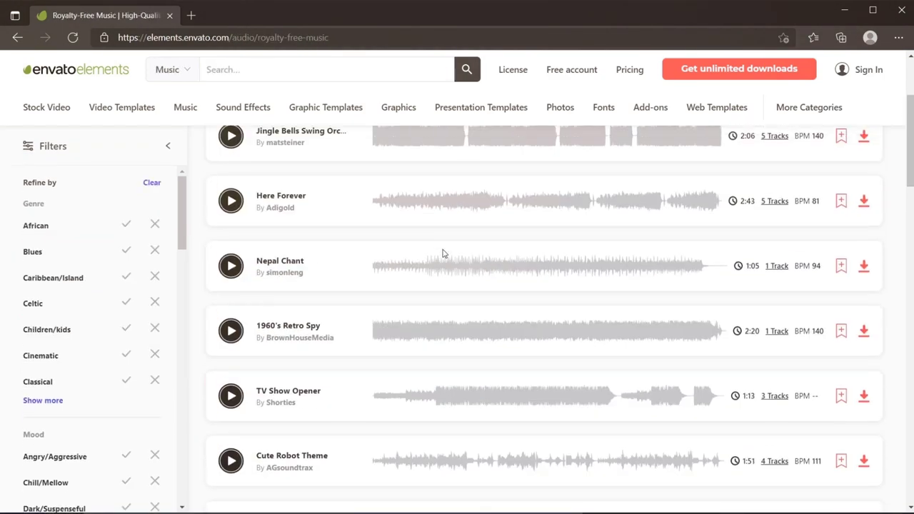
{"action": "scroll", "coordinate": [442, 253], "scroll_direction": "down", "scroll_amount": 4}
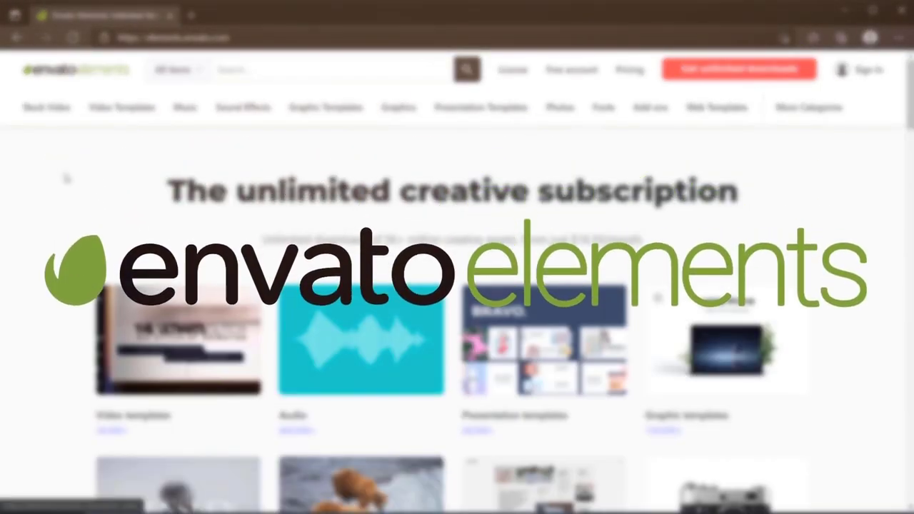
{"action": "scroll", "coordinate": [65, 178], "scroll_direction": "down", "scroll_amount": 3}
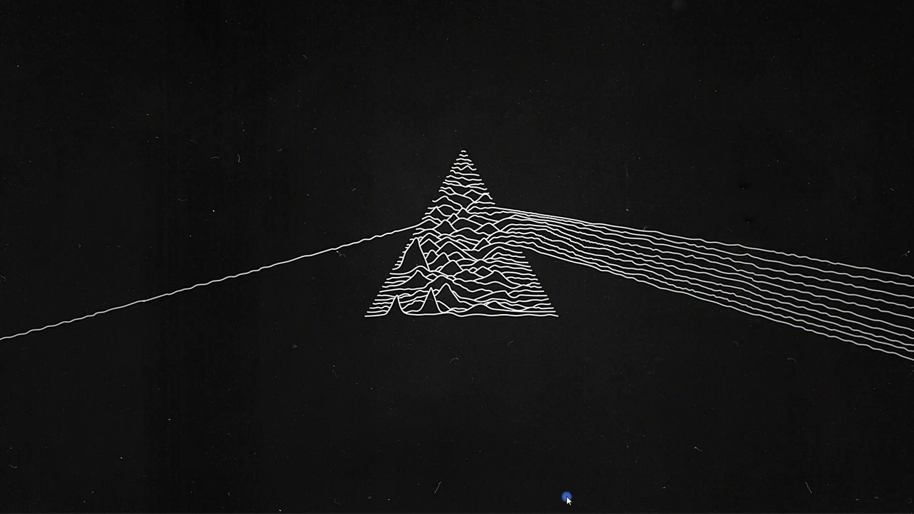
Switch to Photoshop, open the man's profile portrait from the D.E_2 folder and fit it to the window.
{"action": "mouse_move", "coordinate": [524, 512]}
{"action": "left_click", "coordinate": [293, 508]}
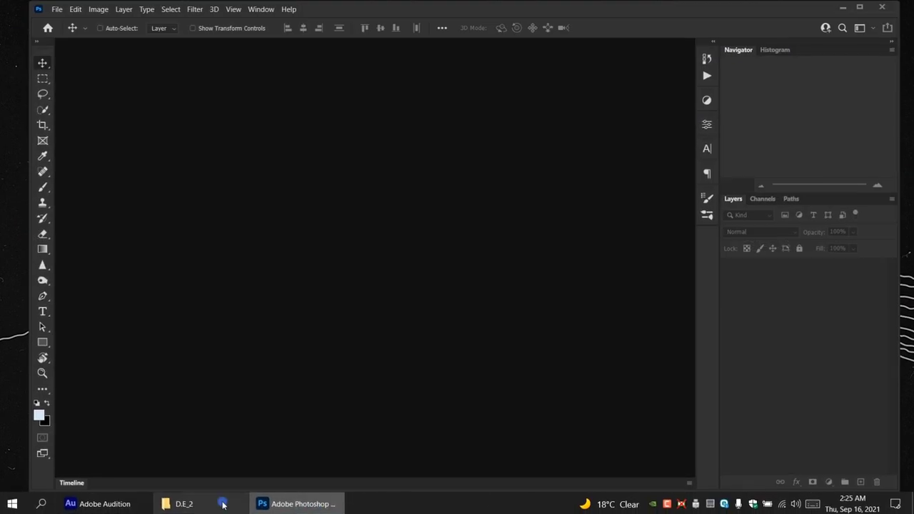
{"action": "left_click", "coordinate": [186, 508]}
{"action": "left_click_drag", "start_coordinate": [226, 157], "coordinate": [351, 474]}
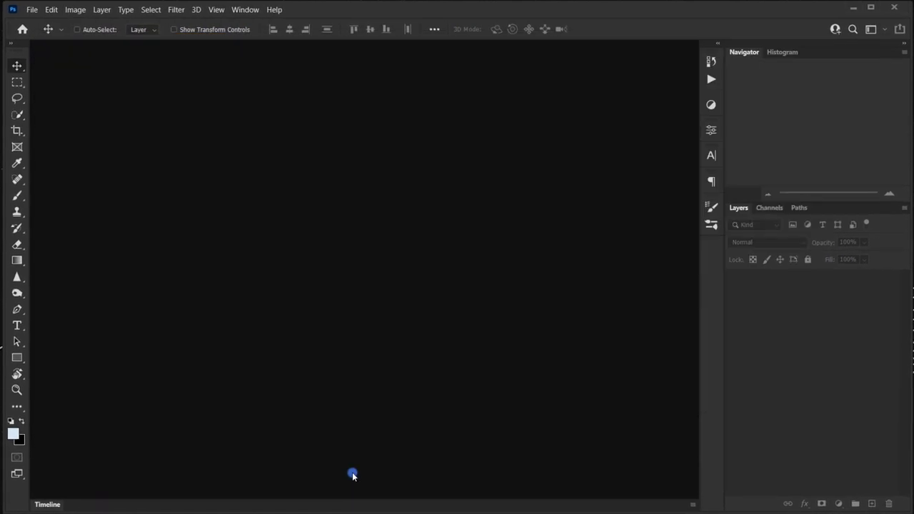
{"action": "key", "text": "ctrl+0"}
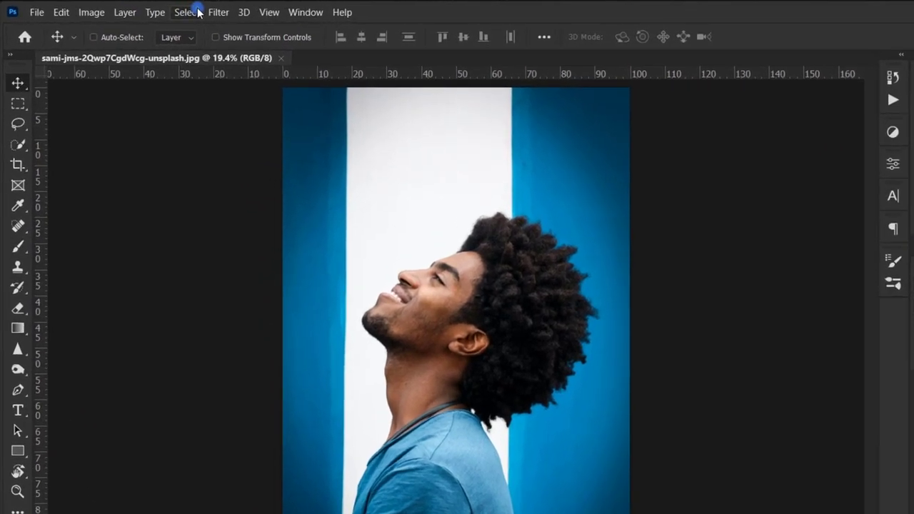
Select the man in the portrait with the Subject selection and check the edge around his hair.
{"action": "left_click", "coordinate": [148, 10]}
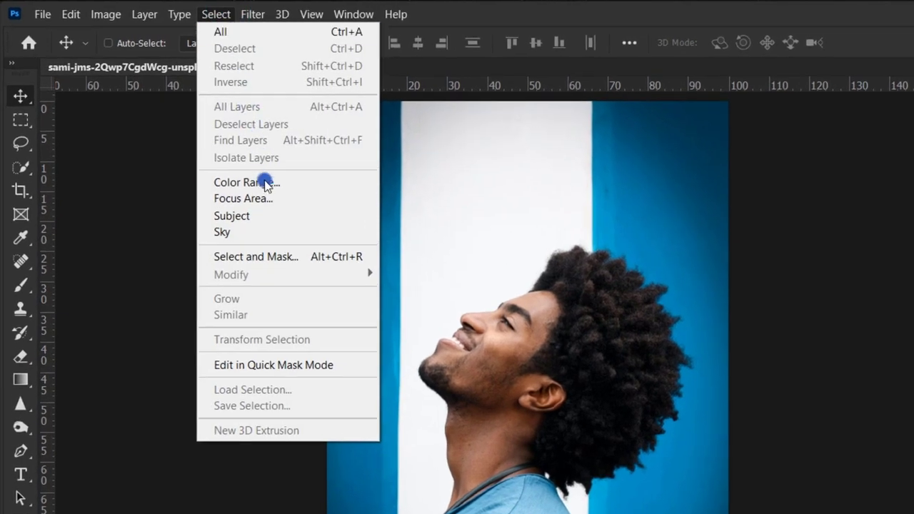
{"action": "left_click", "coordinate": [248, 215]}
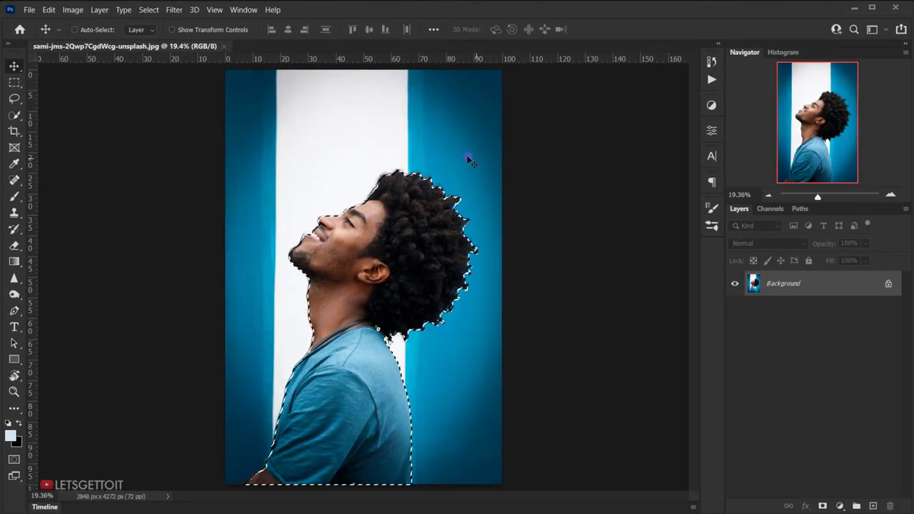
{"action": "scroll", "coordinate": [450, 331], "scroll_direction": "up", "scroll_amount": 3}
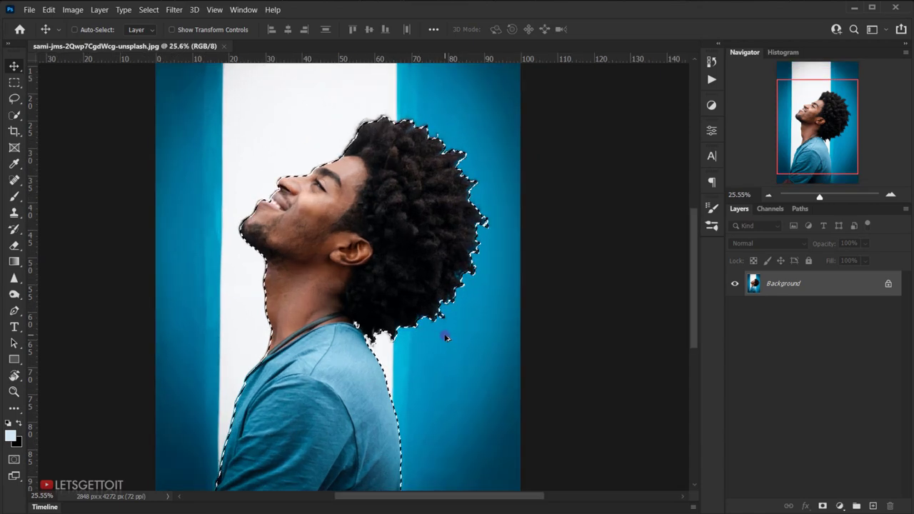
{"action": "scroll", "coordinate": [442, 328], "scroll_direction": "down", "scroll_amount": 3}
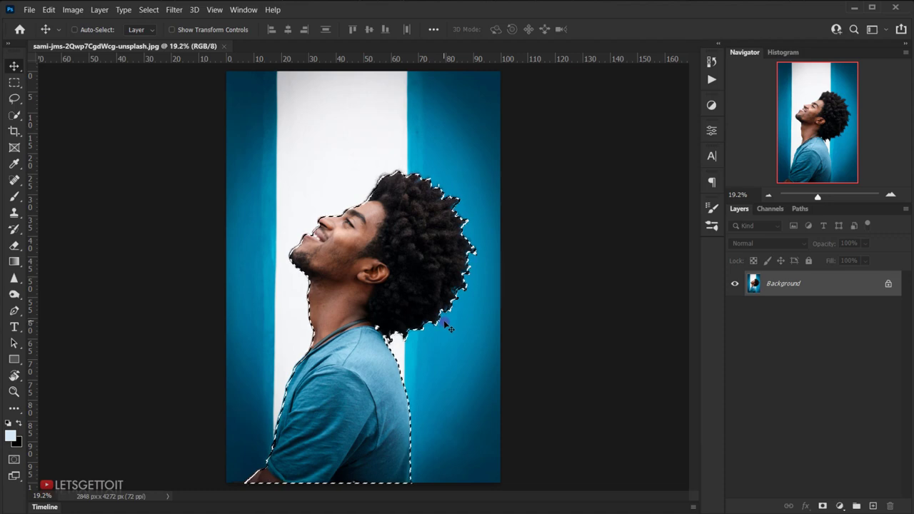
Process the man's selection in Select and Mask and output the cut-out to a new layer.
{"action": "left_click", "coordinate": [149, 10]}
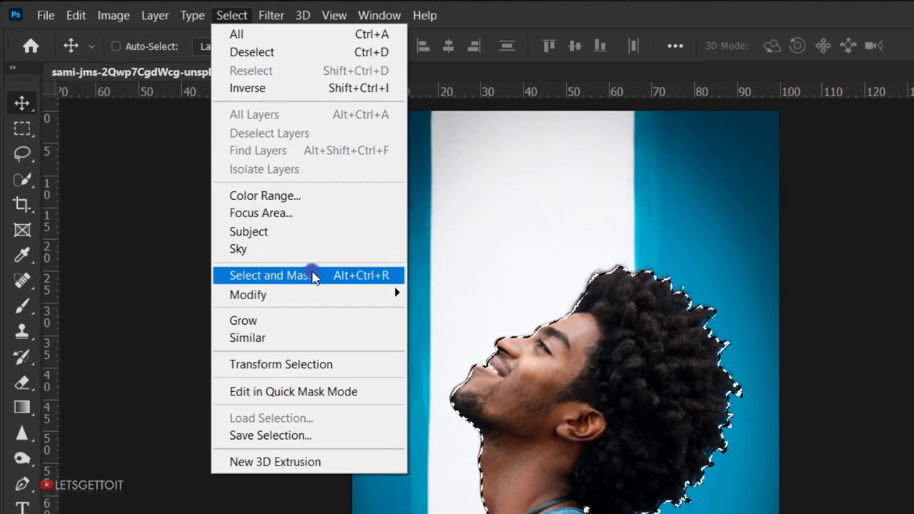
{"action": "left_click", "coordinate": [312, 277]}
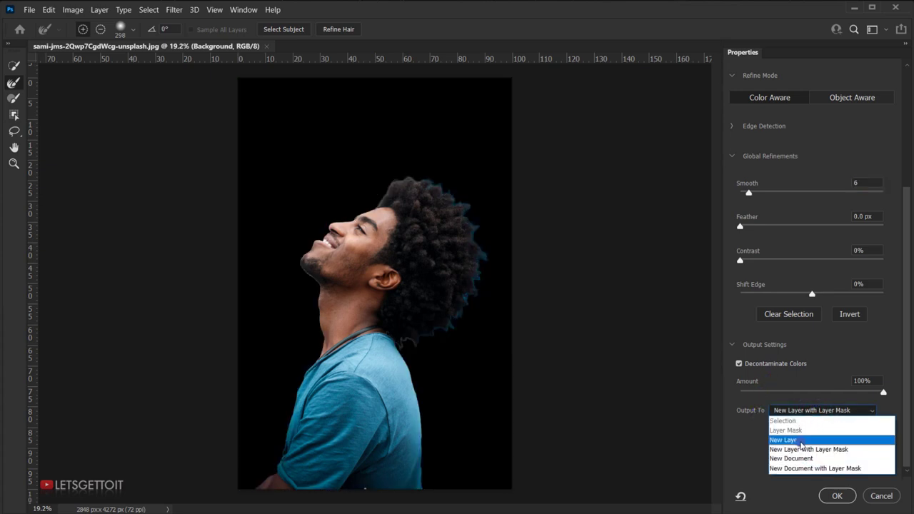
{"action": "left_click", "coordinate": [805, 441]}
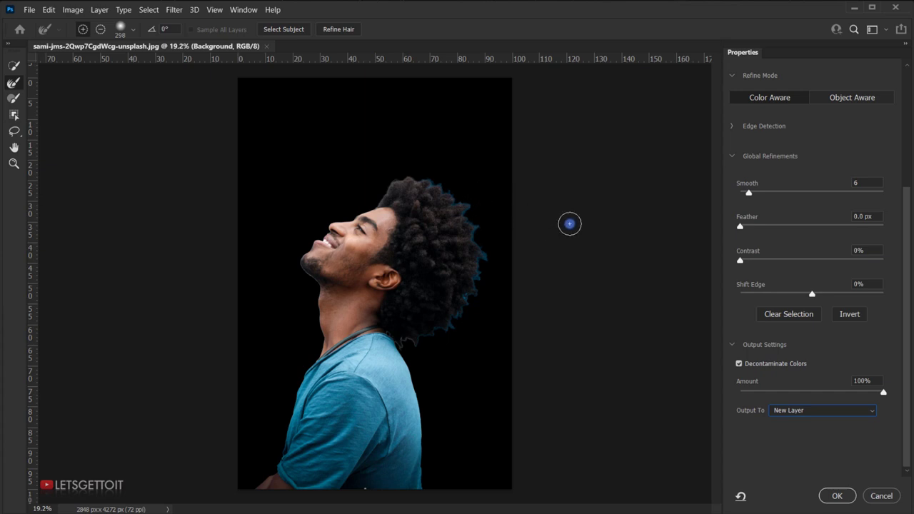
{"action": "left_click", "coordinate": [838, 496]}
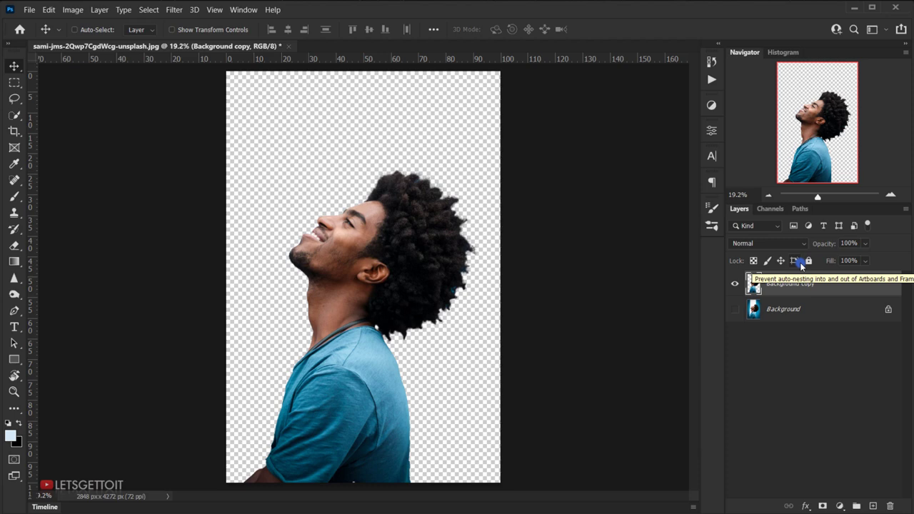
Create a new document 1920 pixels wide and 1080 pixels high with a white background.
{"action": "left_click", "coordinate": [29, 9]}
{"action": "left_click", "coordinate": [36, 17]}
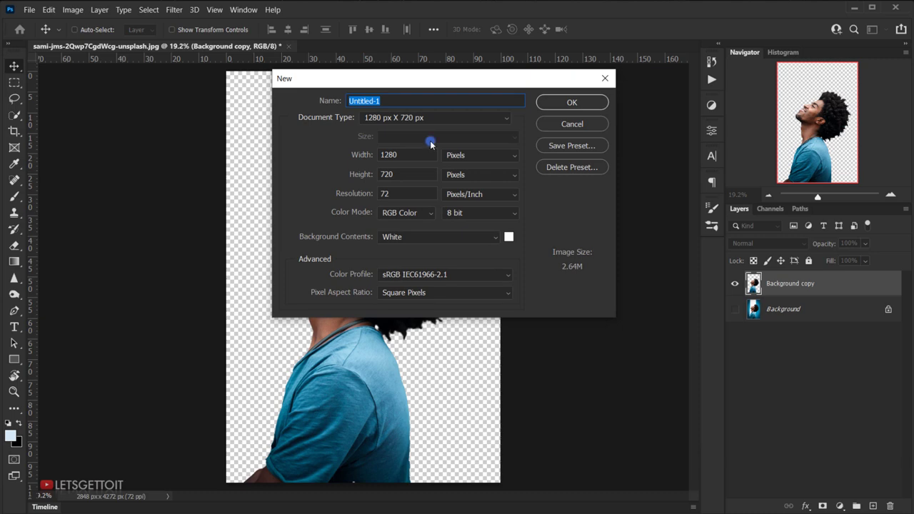
{"action": "double_click", "coordinate": [418, 154]}
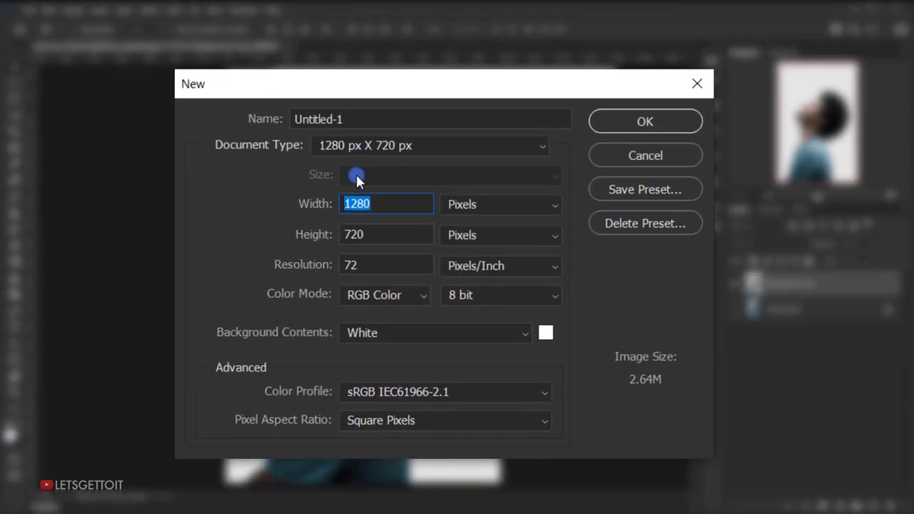
{"action": "type", "text": "1920"}
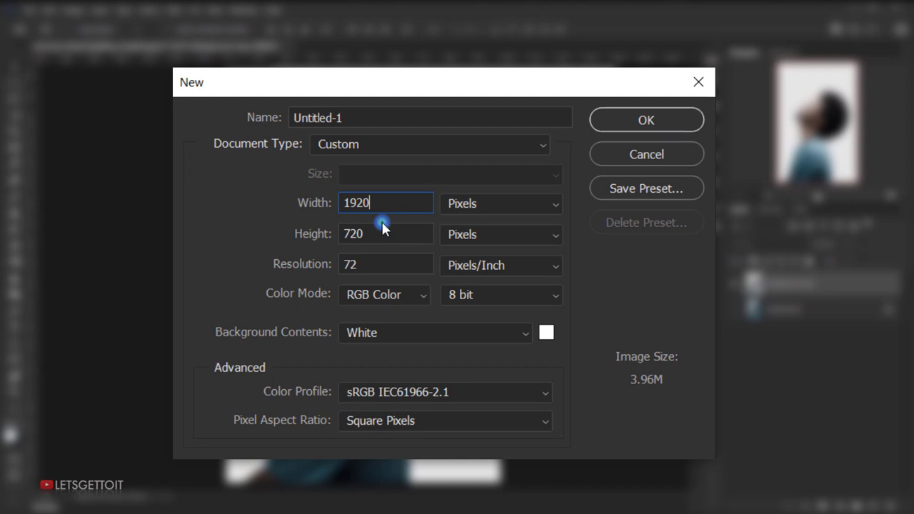
{"action": "key", "text": "Tab"}
{"action": "type", "text": "1080"}
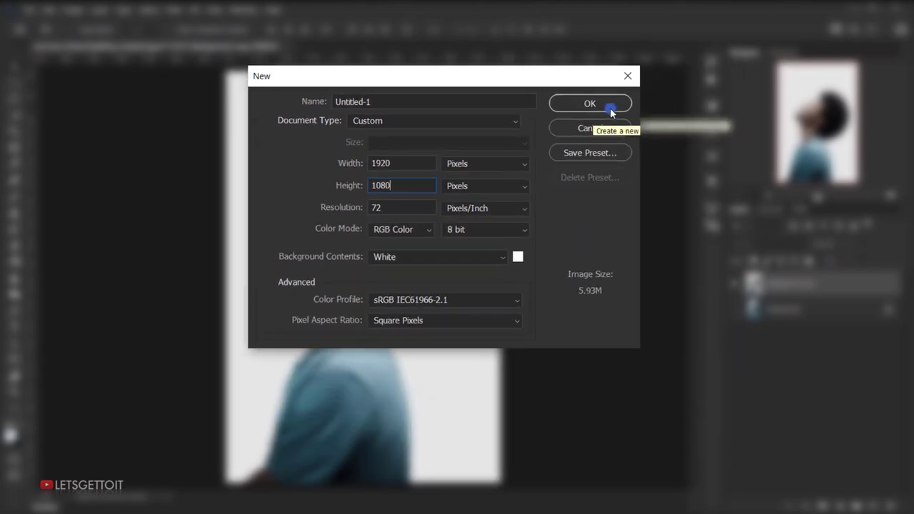
{"action": "left_click", "coordinate": [656, 107]}
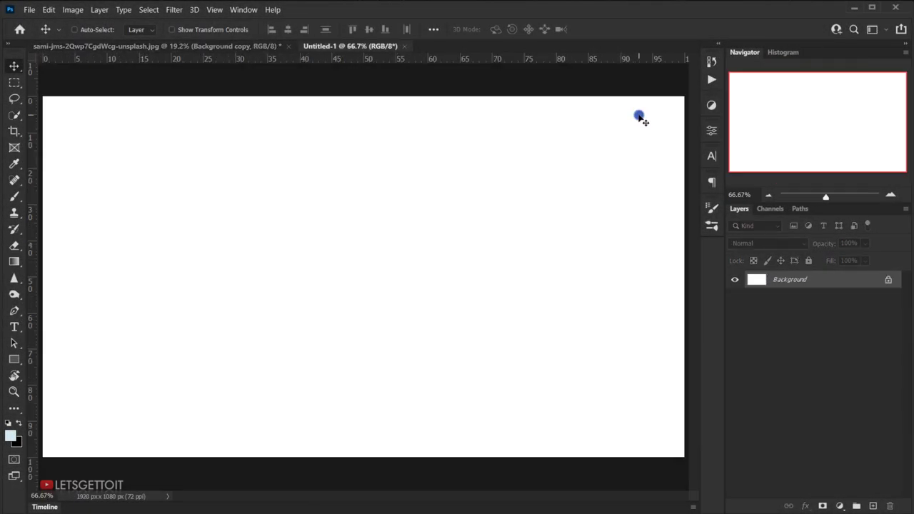
Bring the cut-out man from the portrait document into the new 1920 x 1080 document and position him on the canvas.
{"action": "left_click", "coordinate": [235, 47]}
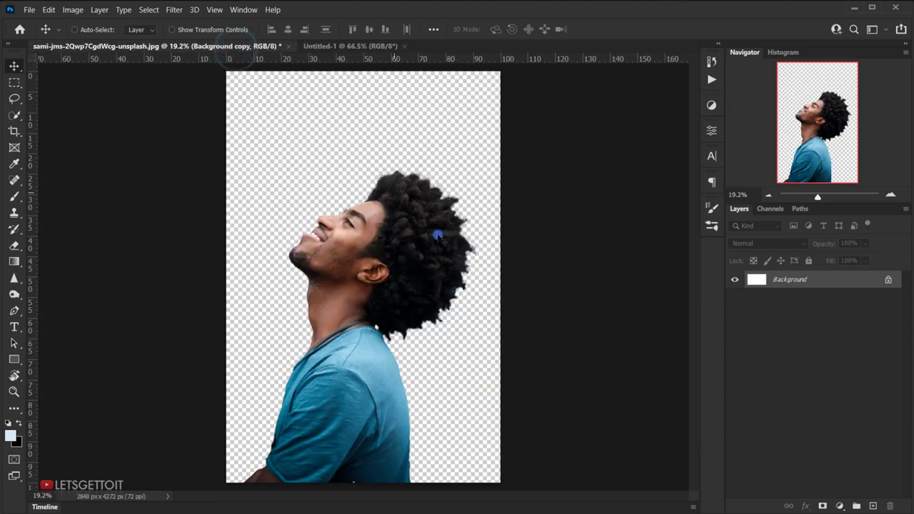
{"action": "left_click_drag", "start_coordinate": [389, 240], "coordinate": [349, 53]}
{"action": "left_click_drag", "start_coordinate": [407, 255], "coordinate": [448, 260]}
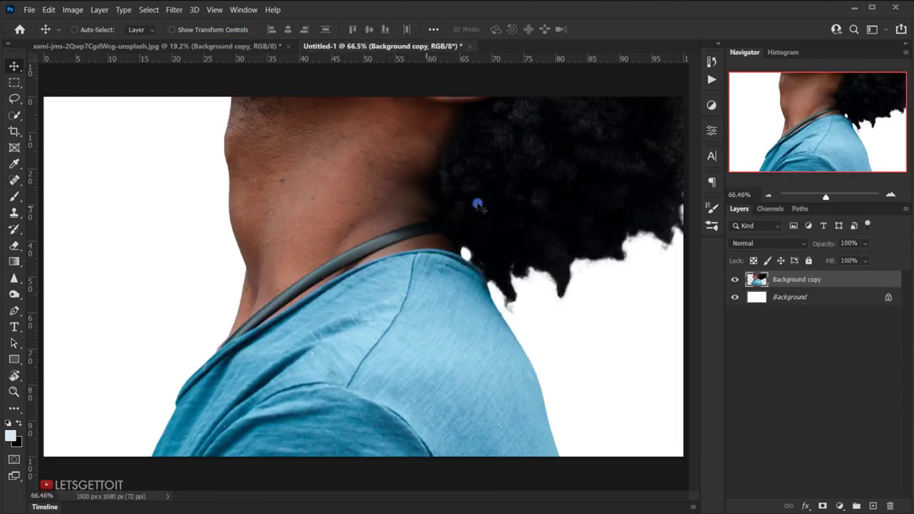
Scale the cut-out man proportionally to about 41% and centre him horizontally, with his shoulders running off the canvas's lower edge.
{"action": "key", "text": "ctrl+t"}
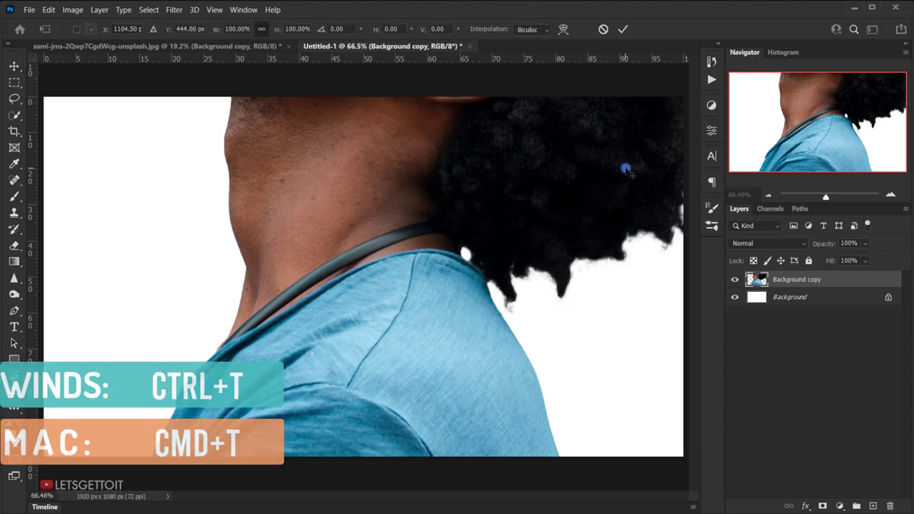
{"action": "key", "text": "ctrl+0"}
{"action": "left_click_drag", "start_coordinate": [597, 263], "coordinate": [427, 302]}
{"action": "left_click_drag", "start_coordinate": [364, 187], "coordinate": [359, 235]}
{"action": "left_click_drag", "start_coordinate": [379, 346], "coordinate": [379, 314]}
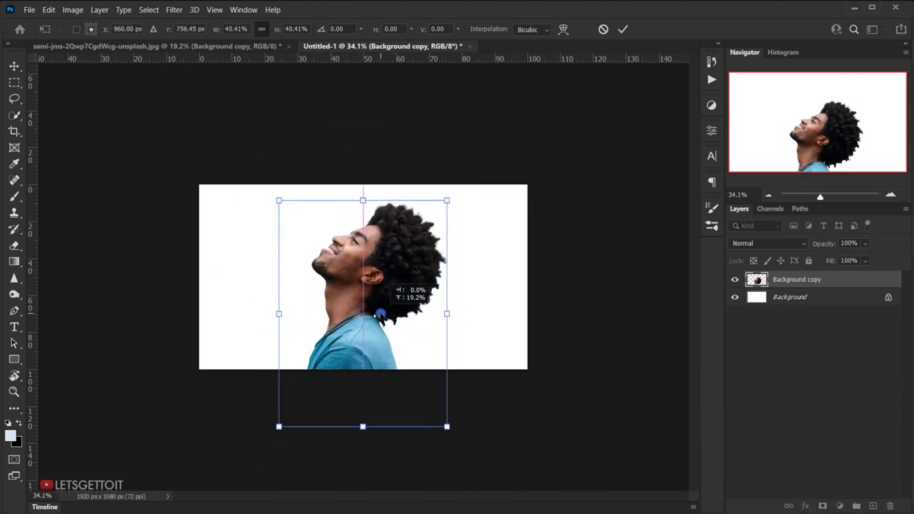
{"action": "left_click_drag", "start_coordinate": [362, 201], "coordinate": [363, 217]}
{"action": "mouse_move", "coordinate": [365, 315]}
{"action": "left_mouse_down"}
{"action": "mouse_move", "coordinate": [366, 307]}
{"action": "mouse_move", "coordinate": [377, 312]}
{"action": "left_mouse_up"}
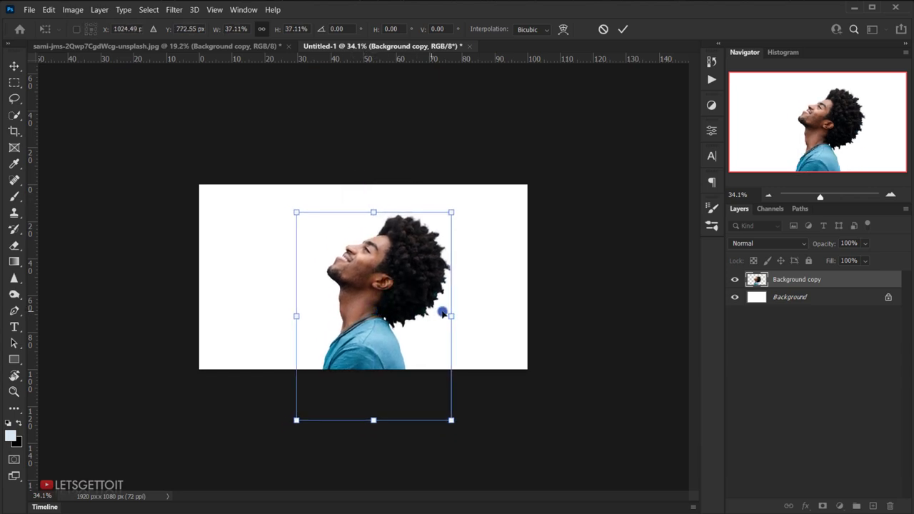
{"action": "left_click_drag", "start_coordinate": [454, 319], "coordinate": [471, 314]}
{"action": "left_click_drag", "start_coordinate": [393, 322], "coordinate": [383, 327]}
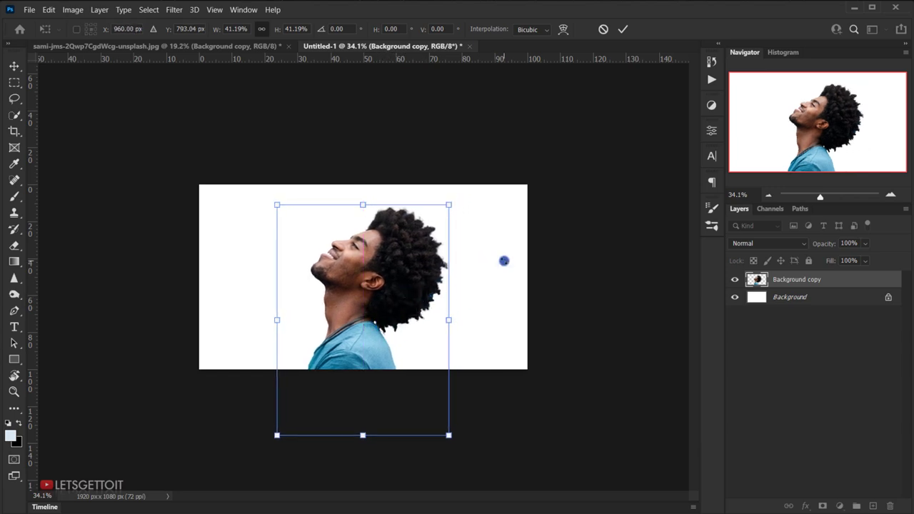
{"action": "key", "text": "Return"}
{"action": "key", "text": "ctrl+0"}
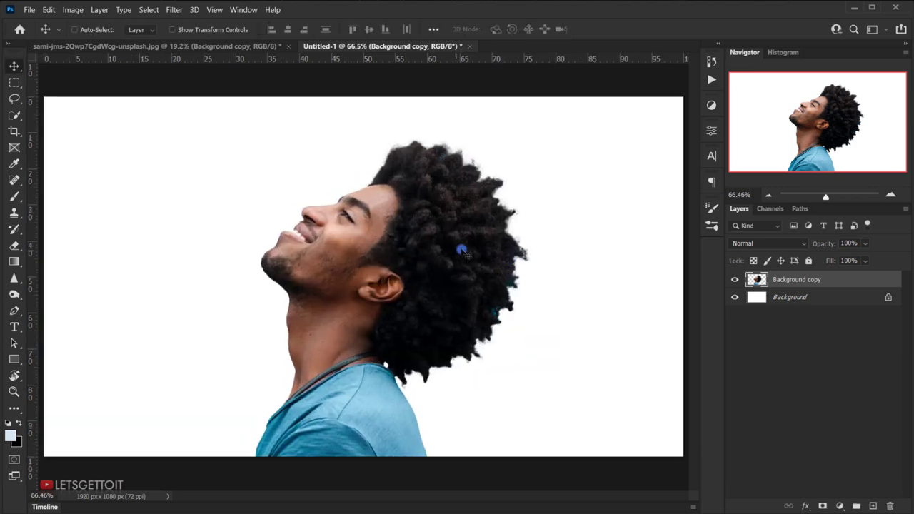
Rename the man's cut-out layer as MOdel.
{"action": "double_click", "coordinate": [793, 278]}
{"action": "type", "text": "MOdel"}
{"action": "key", "text": "Return"}
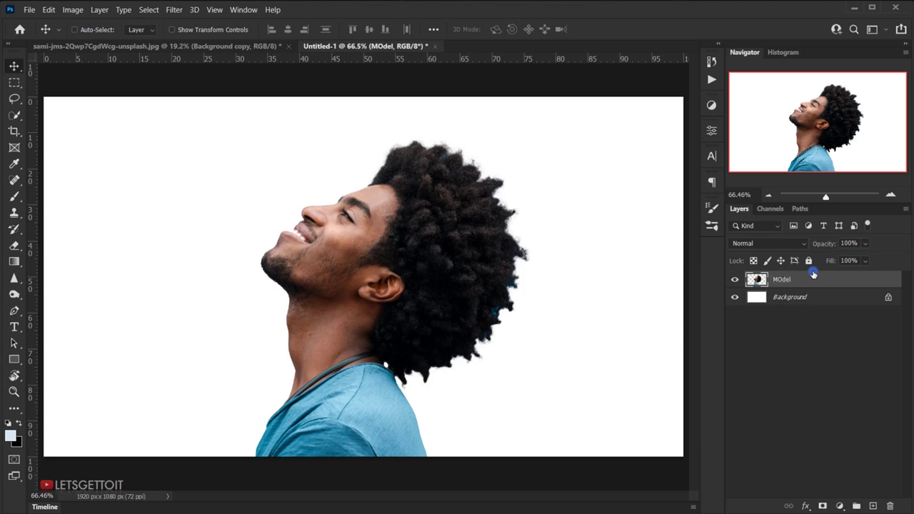
Add a light grey solid colour fill layer (dde0e2) between the Background and MOdel layers.
{"action": "left_click", "coordinate": [769, 299]}
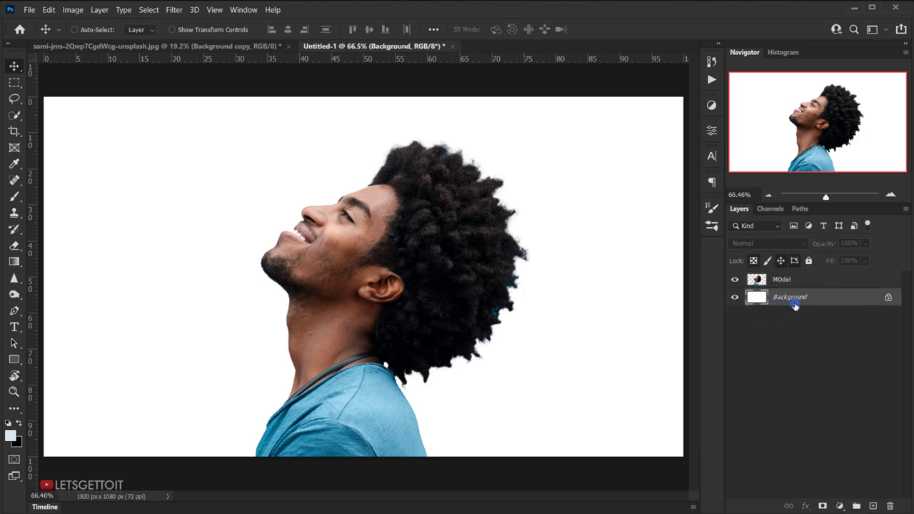
{"action": "left_click", "coordinate": [842, 507]}
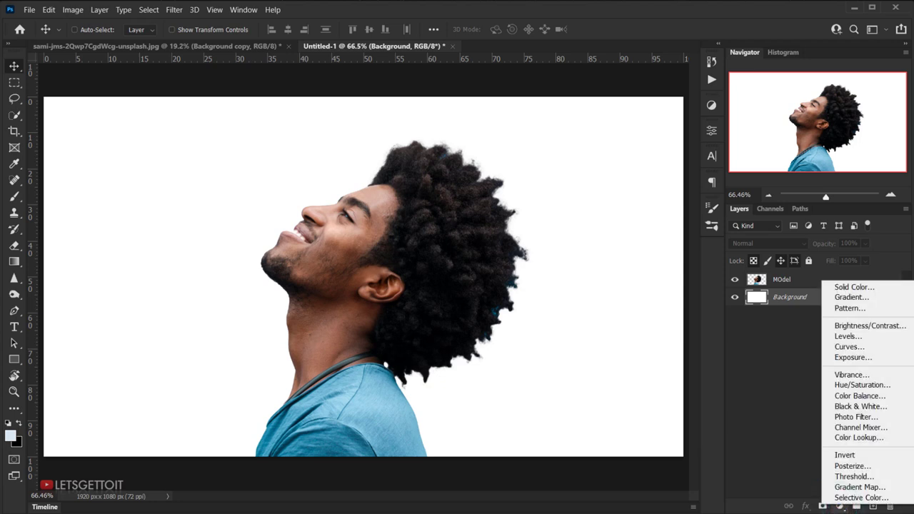
{"action": "left_click", "coordinate": [887, 291]}
{"action": "left_click_drag", "start_coordinate": [533, 212], "coordinate": [486, 203]}
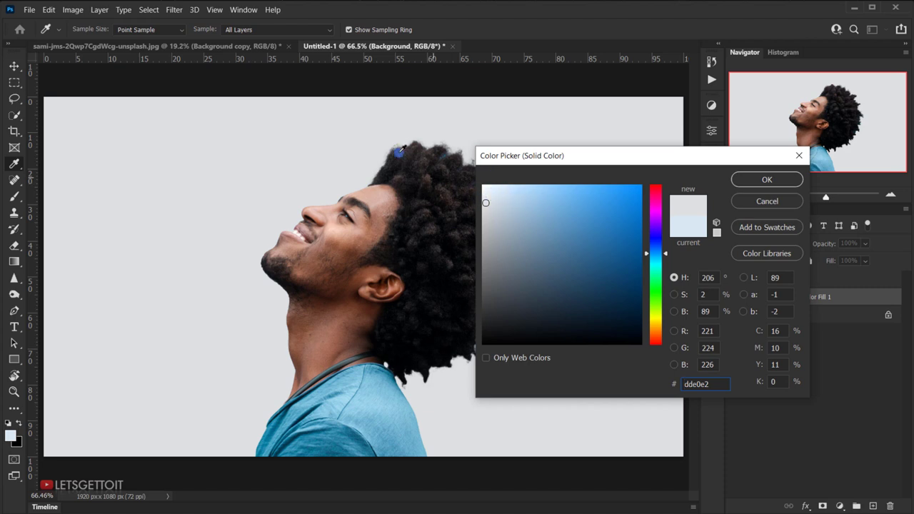
{"action": "left_click", "coordinate": [759, 183]}
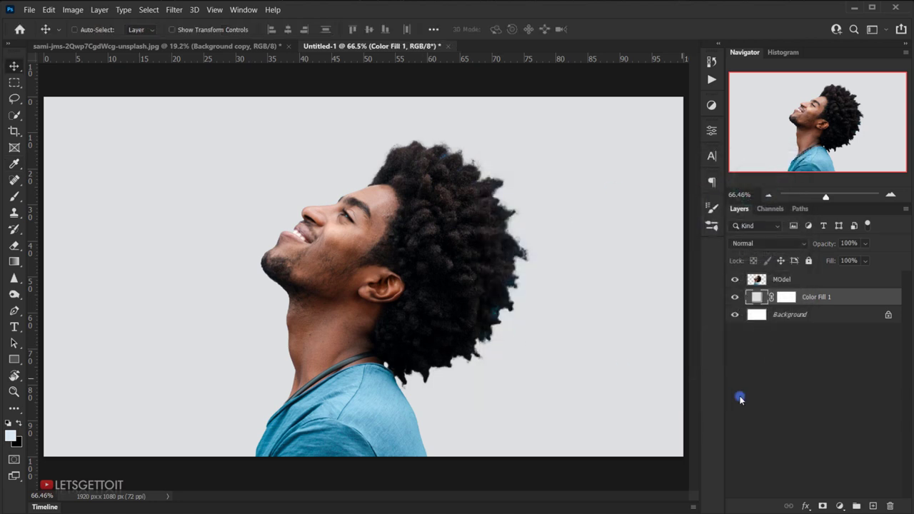
Delete the white Background layer and rename the colour fill layer as BG.
{"action": "left_click", "coordinate": [809, 319]}
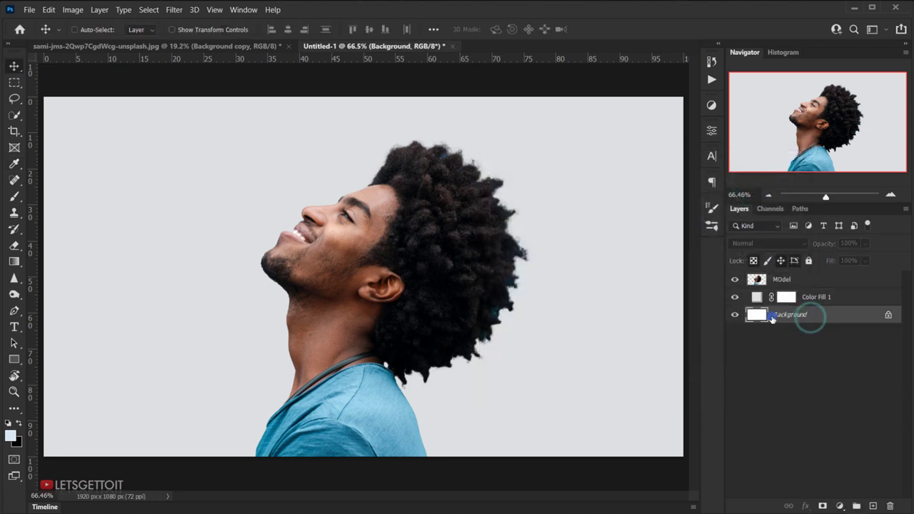
{"action": "key", "text": "Delete"}
{"action": "double_click", "coordinate": [820, 299]}
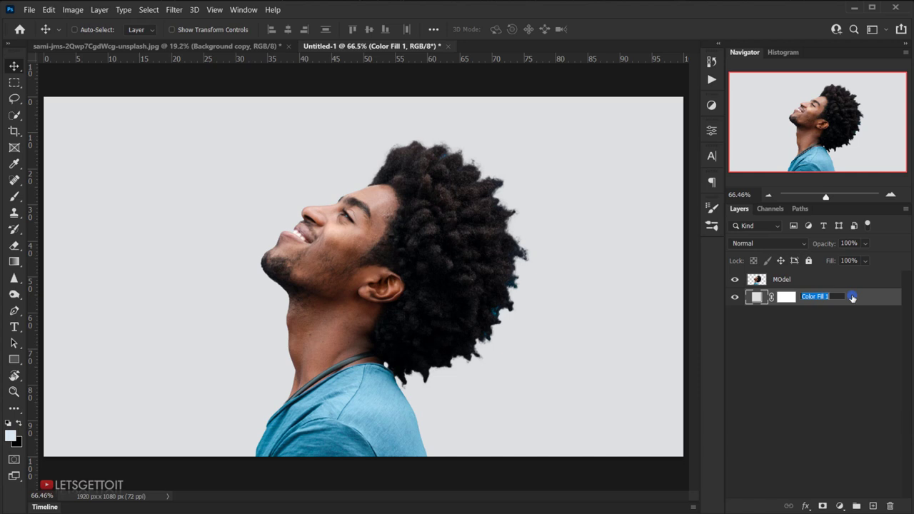
{"action": "left_click", "coordinate": [852, 297]}
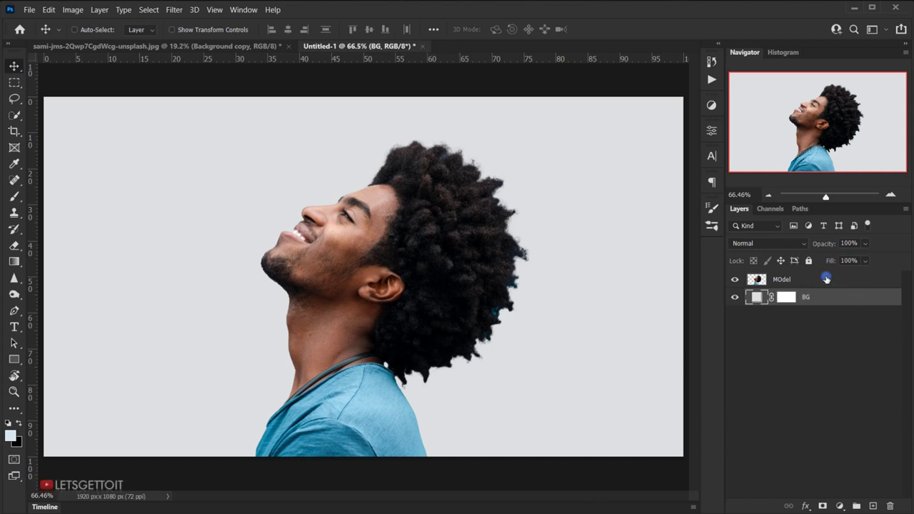
Place the dark forest photo from the D.E_2 folder into the document above the MOdel layer.
{"action": "left_click", "coordinate": [827, 278]}
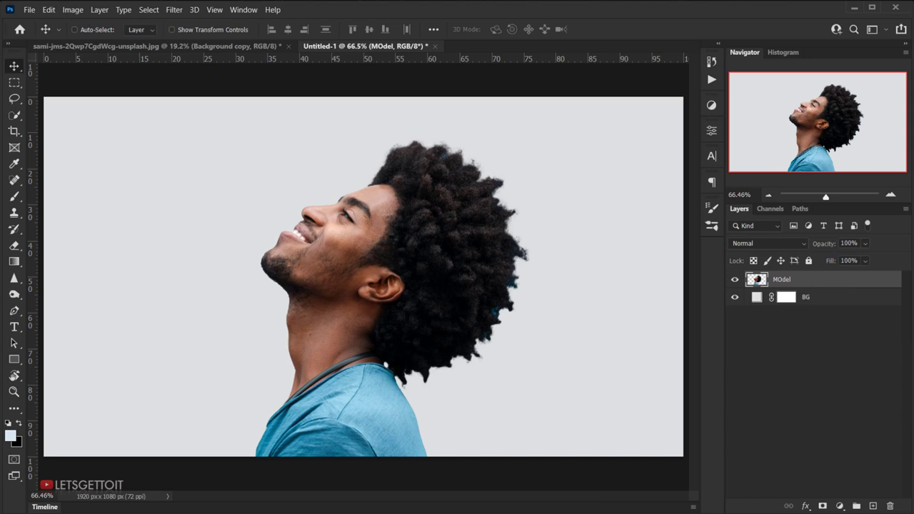
{"action": "left_click", "coordinate": [147, 477]}
{"action": "left_click", "coordinate": [380, 182]}
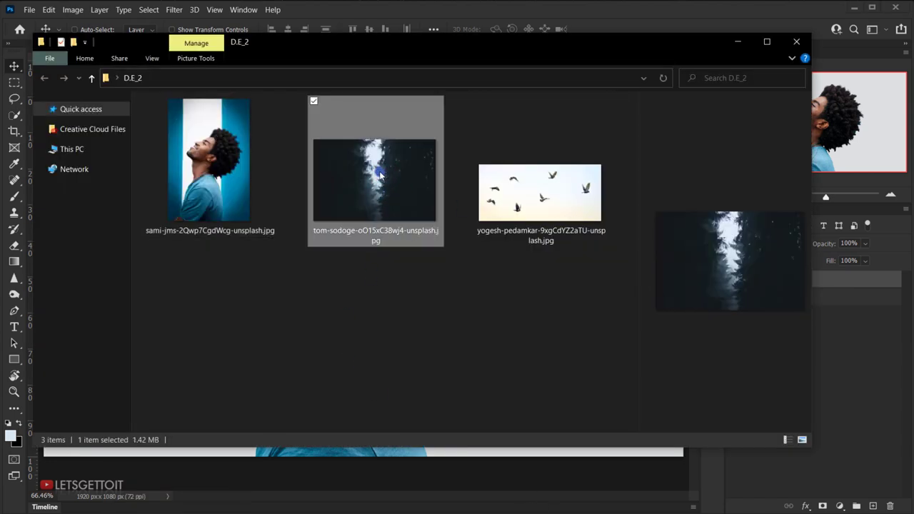
{"action": "left_click_drag", "start_coordinate": [389, 178], "coordinate": [445, 436]}
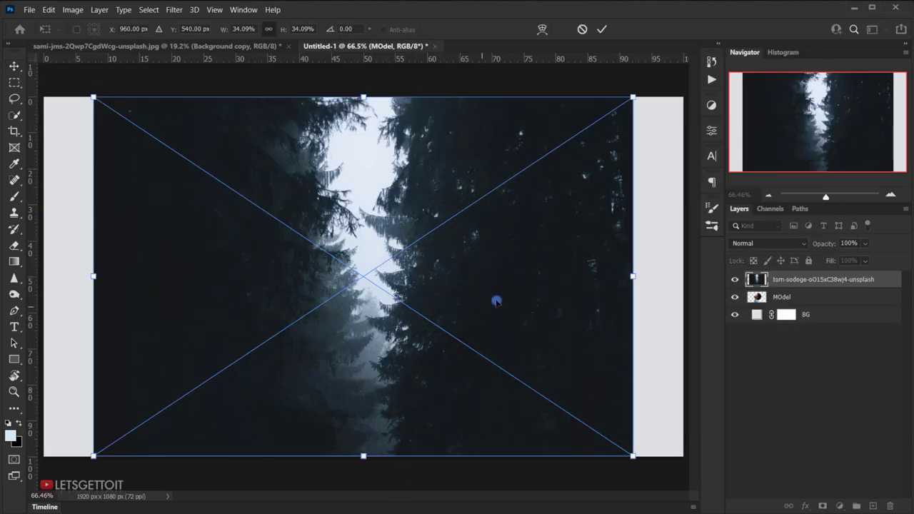
{"action": "key", "text": "Return"}
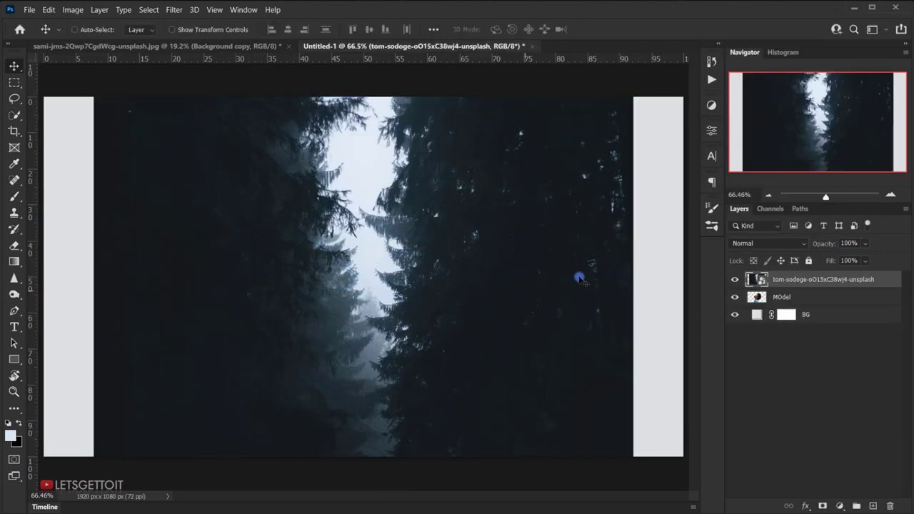
Set the forest layer's blend mode to Lighten.
{"action": "left_click", "coordinate": [764, 244]}
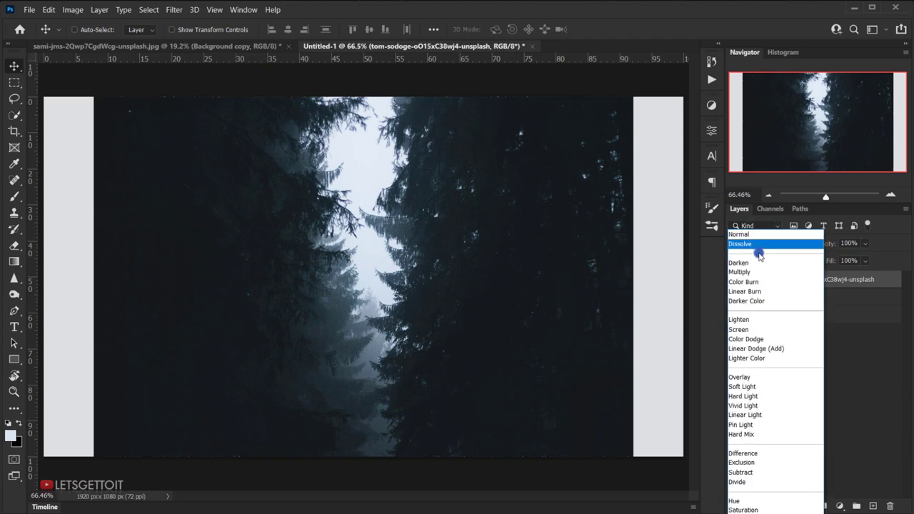
{"action": "left_click", "coordinate": [749, 319]}
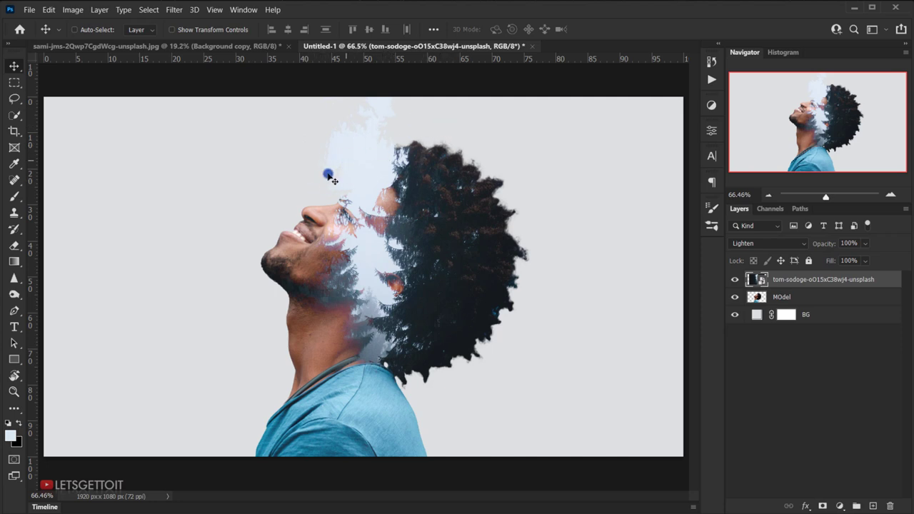
{"action": "left_click_drag", "start_coordinate": [376, 159], "coordinate": [379, 157]}
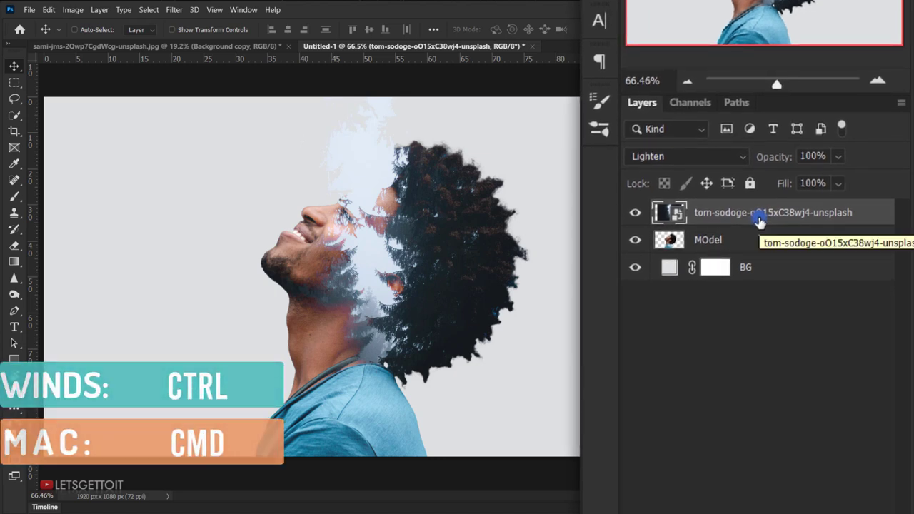
Load the MOdel layer's outline as a selection and use it to mask the forest layer.
{"action": "left_click", "coordinate": [669, 243], "text": "ctrl"}
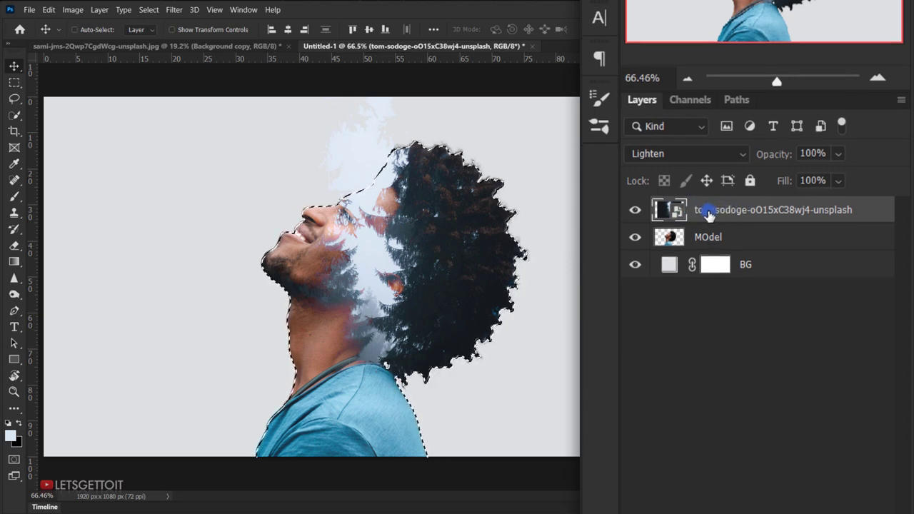
{"action": "left_click", "coordinate": [770, 488]}
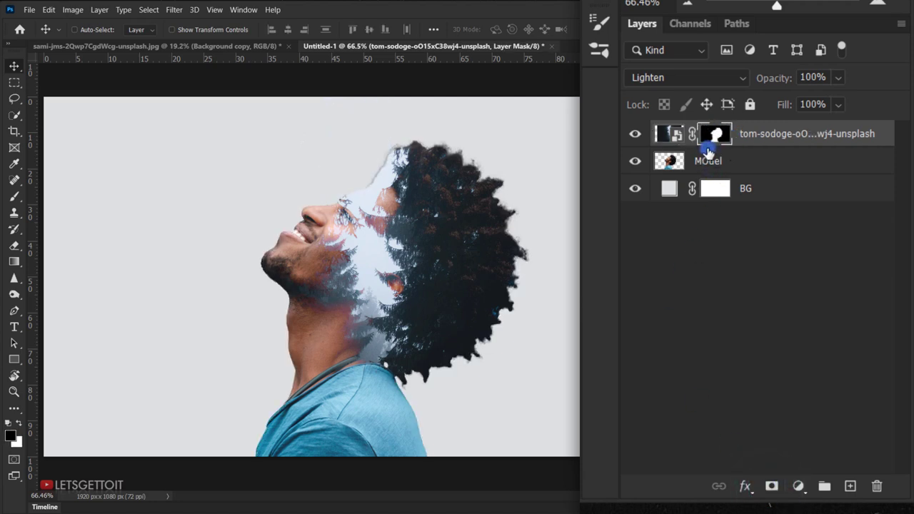
{"action": "scroll", "coordinate": [302, 249], "scroll_direction": "up", "scroll_amount": 1}
{"action": "scroll", "coordinate": [326, 231], "scroll_direction": "down", "scroll_amount": 1}
{"action": "scroll", "coordinate": [350, 225], "scroll_direction": "down", "scroll_amount": 1}
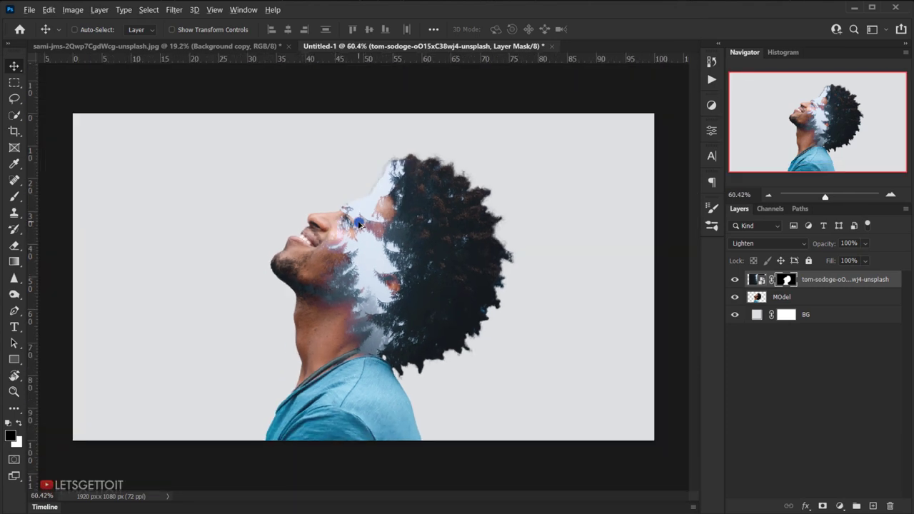
{"action": "scroll", "coordinate": [359, 223], "scroll_direction": "up", "scroll_amount": 1}
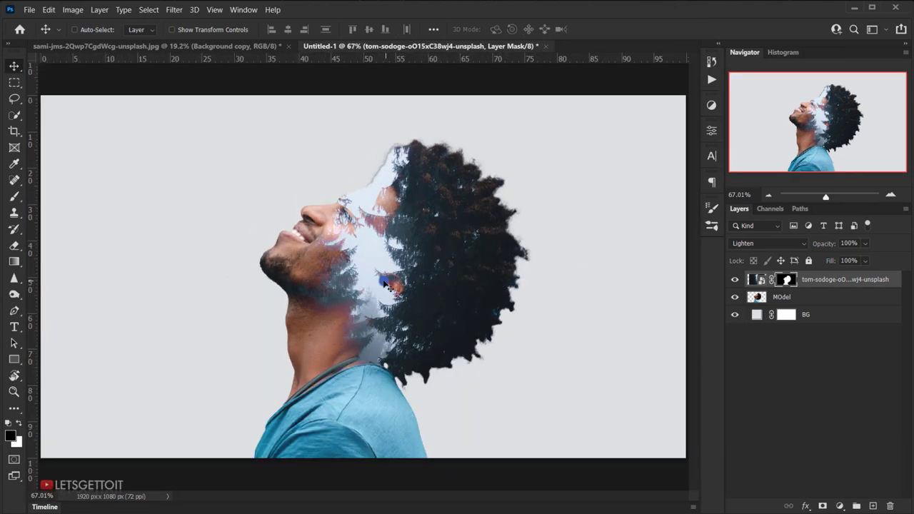
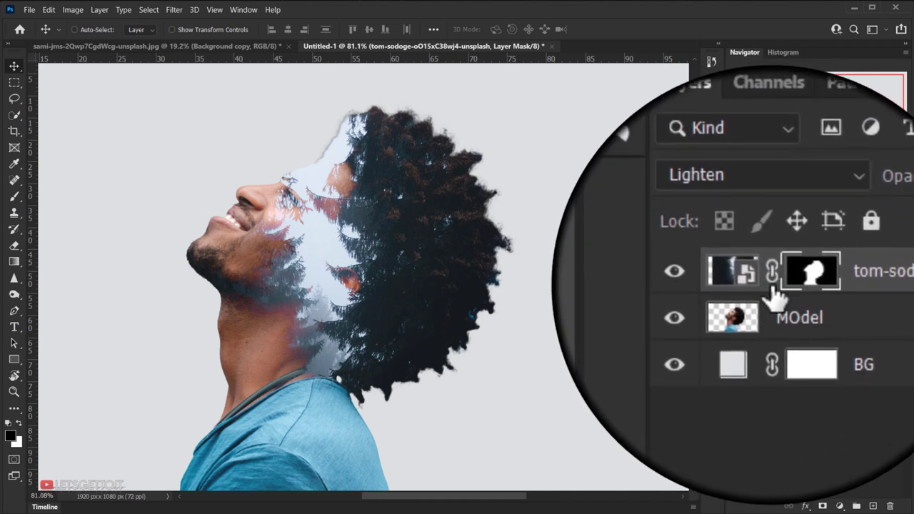
Unlink the forest image from its layer mask and scale only the image to about 29.66% to fit the man's silhouette.
{"action": "left_click", "coordinate": [768, 279]}
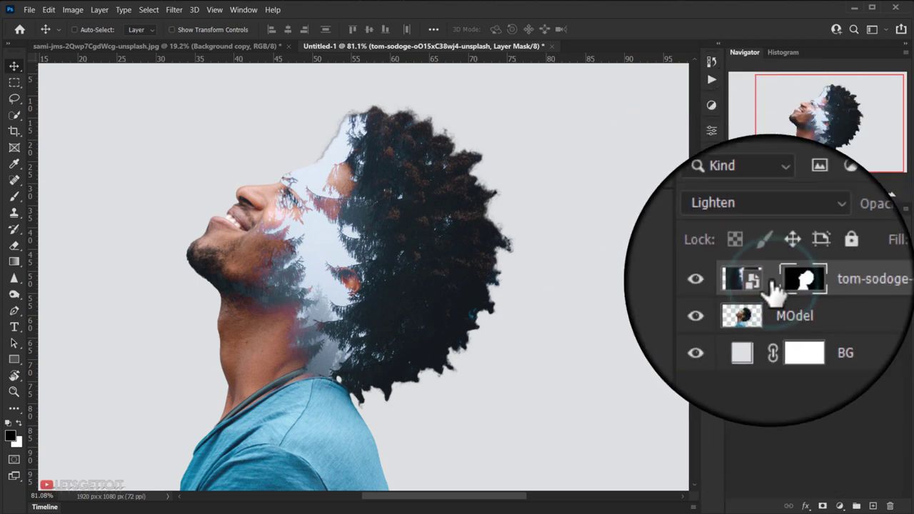
{"action": "left_click", "coordinate": [756, 285]}
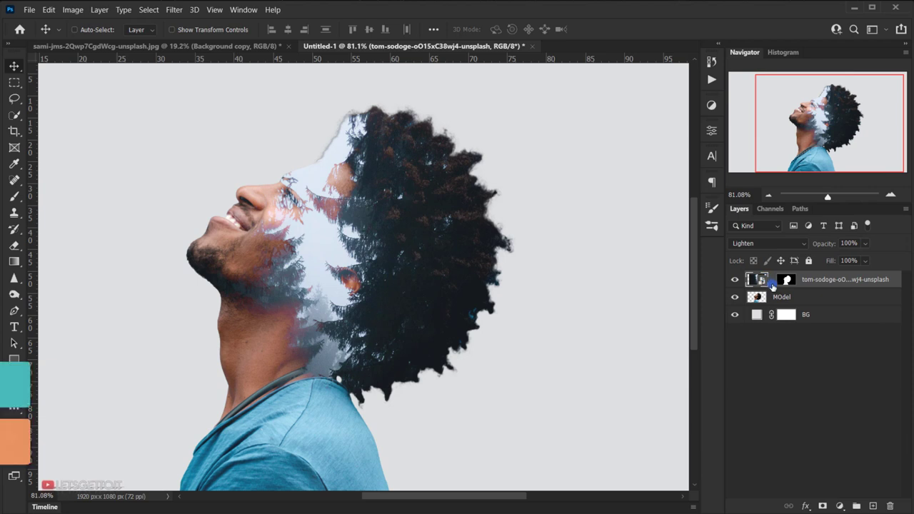
{"action": "key", "text": "ctrl+t"}
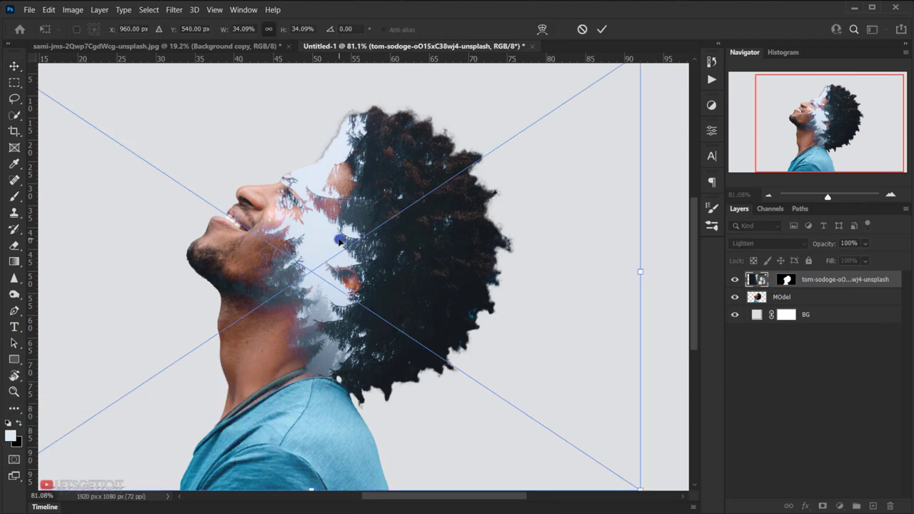
{"action": "key", "text": "ctrl+0"}
{"action": "left_click_drag", "start_coordinate": [362, 127], "coordinate": [361, 154]}
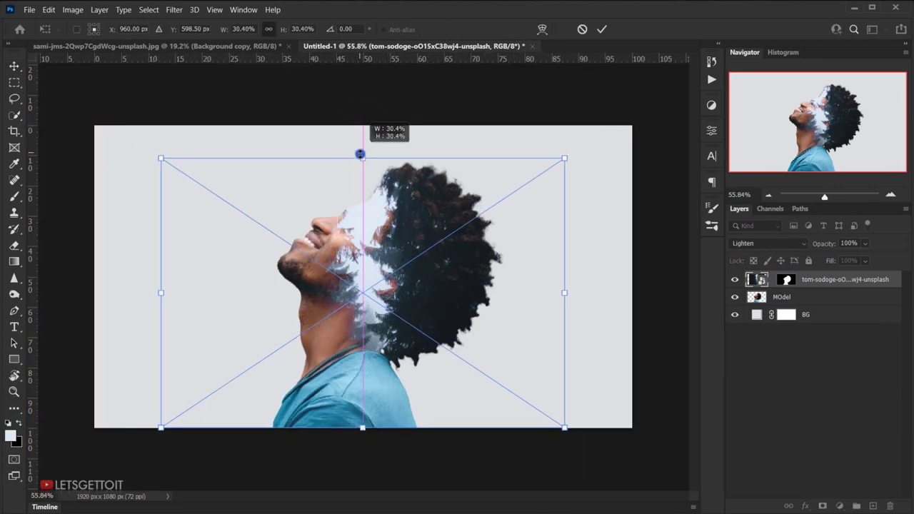
{"action": "mouse_move", "coordinate": [434, 332]}
{"action": "left_mouse_down"}
{"action": "mouse_move", "coordinate": [426, 334]}
{"action": "mouse_move", "coordinate": [435, 333]}
{"action": "left_mouse_up"}
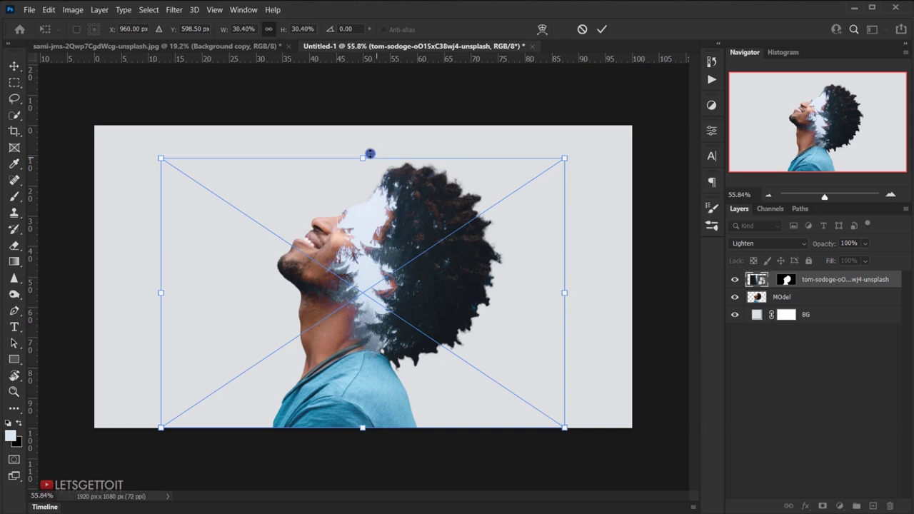
{"action": "left_click_drag", "start_coordinate": [364, 157], "coordinate": [385, 376]}
{"action": "left_click_drag", "start_coordinate": [364, 427], "coordinate": [364, 421]}
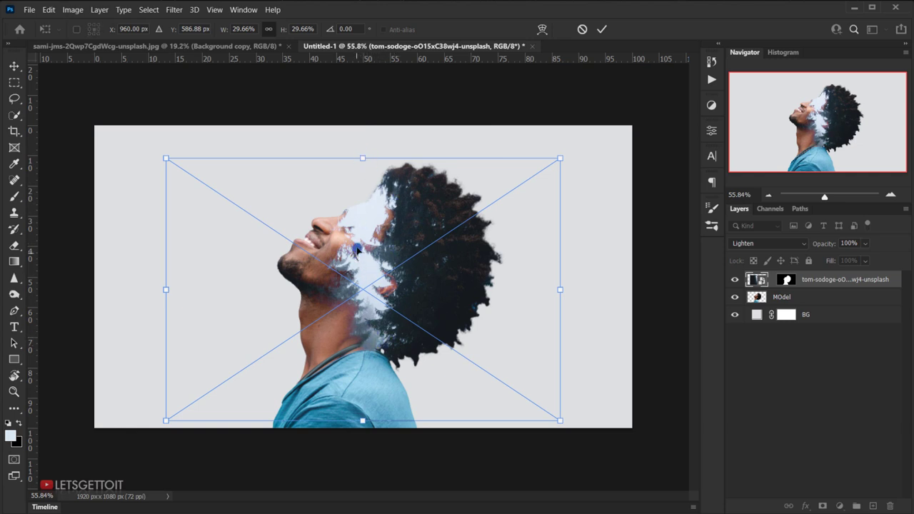
{"action": "left_click", "coordinate": [605, 29]}
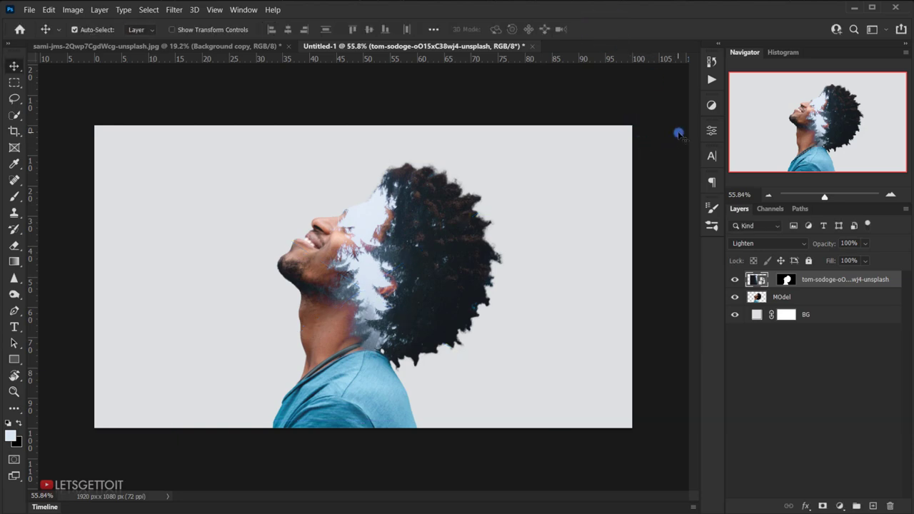
{"action": "scroll", "coordinate": [425, 214], "scroll_direction": "up", "scroll_amount": 5}
{"action": "scroll", "coordinate": [428, 218], "scroll_direction": "down", "scroll_amount": 3}
{"action": "scroll", "coordinate": [364, 211], "scroll_direction": "up", "scroll_amount": 3}
{"action": "scroll", "coordinate": [347, 215], "scroll_direction": "down", "scroll_amount": 1}
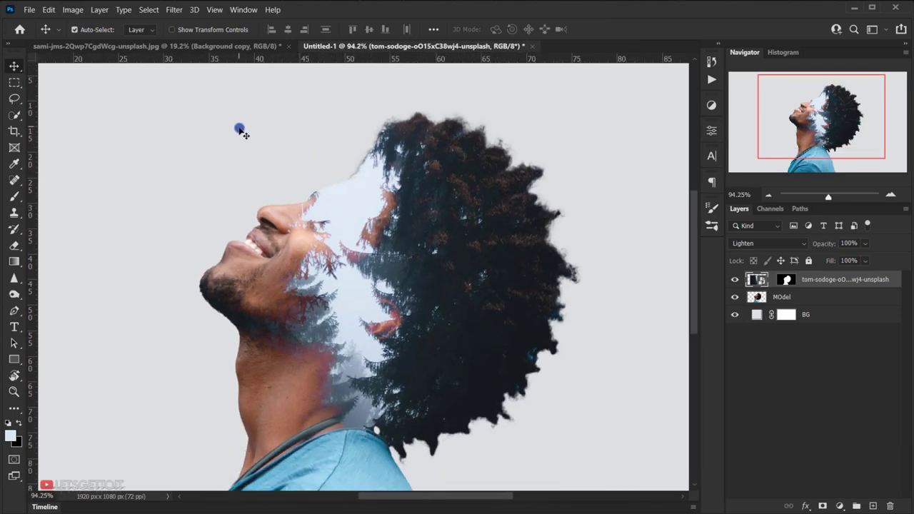
{"action": "scroll", "coordinate": [267, 157], "scroll_direction": "down", "scroll_amount": 2}
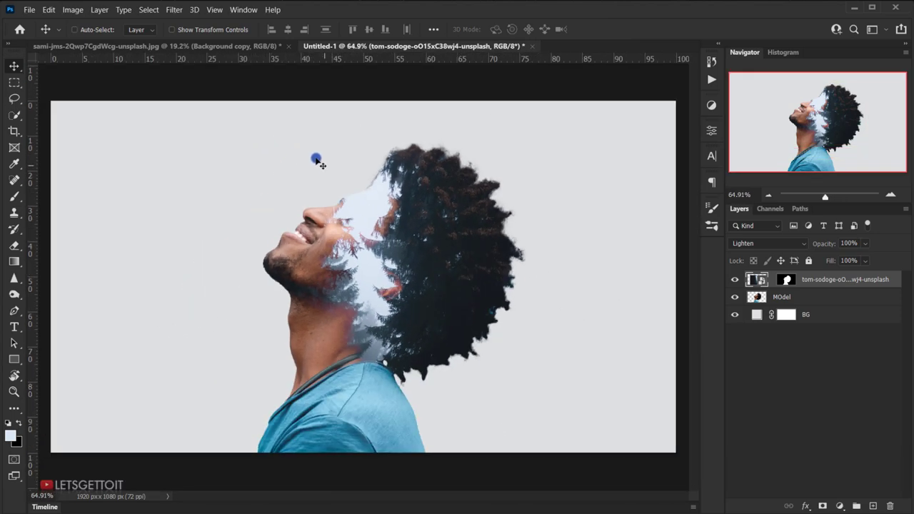
{"action": "scroll", "coordinate": [347, 212], "scroll_direction": "up", "scroll_amount": 2}
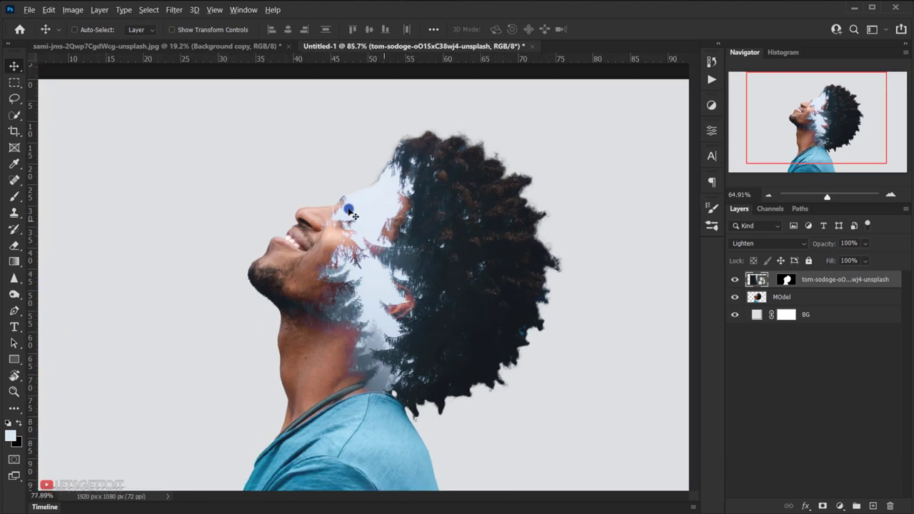
Change the BG fill layer's color to the pale blue e0ebf4 sampled from the forest sky within the face.
{"action": "scroll", "coordinate": [349, 212], "scroll_direction": "down", "scroll_amount": 1}
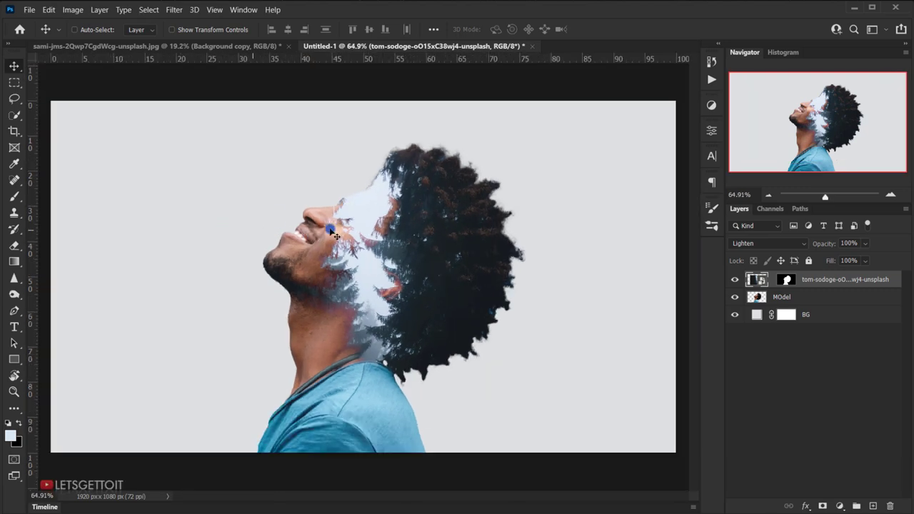
{"action": "double_click", "coordinate": [759, 314]}
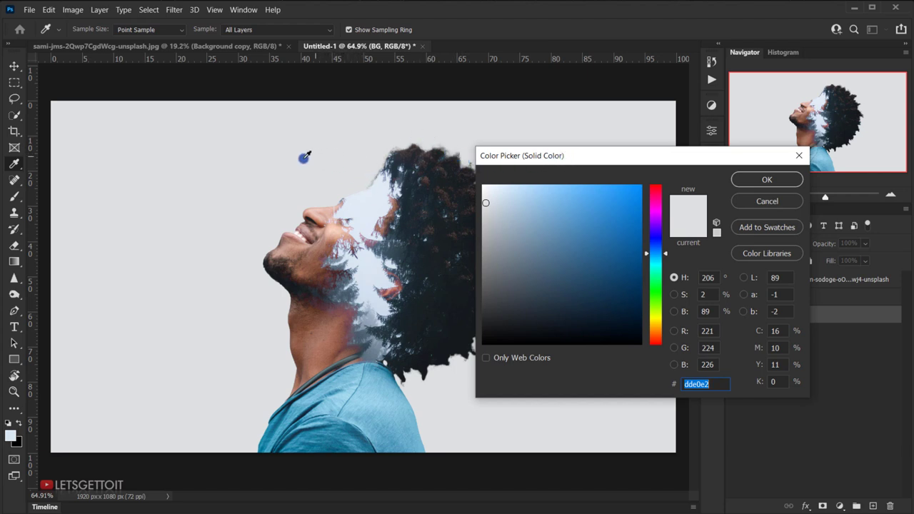
{"action": "left_click", "coordinate": [373, 404]}
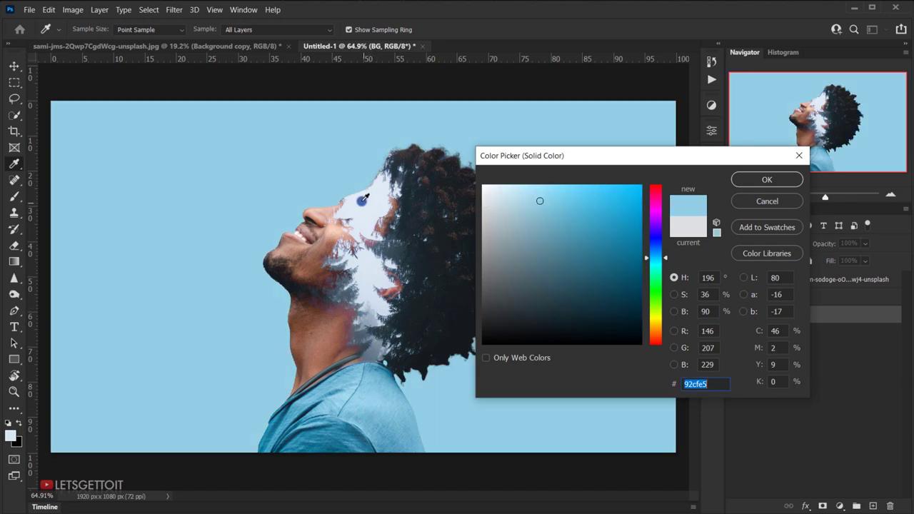
{"action": "left_click_drag", "start_coordinate": [365, 197], "coordinate": [377, 212]}
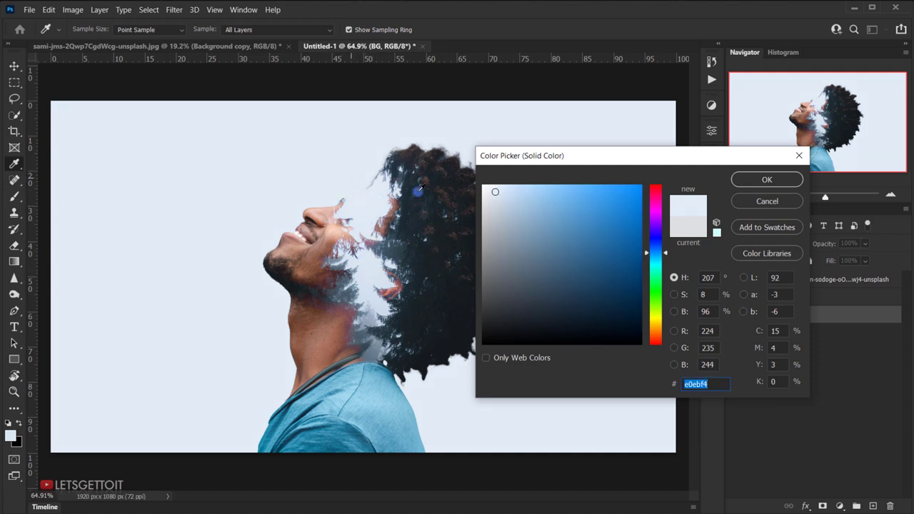
{"action": "left_click", "coordinate": [757, 179]}
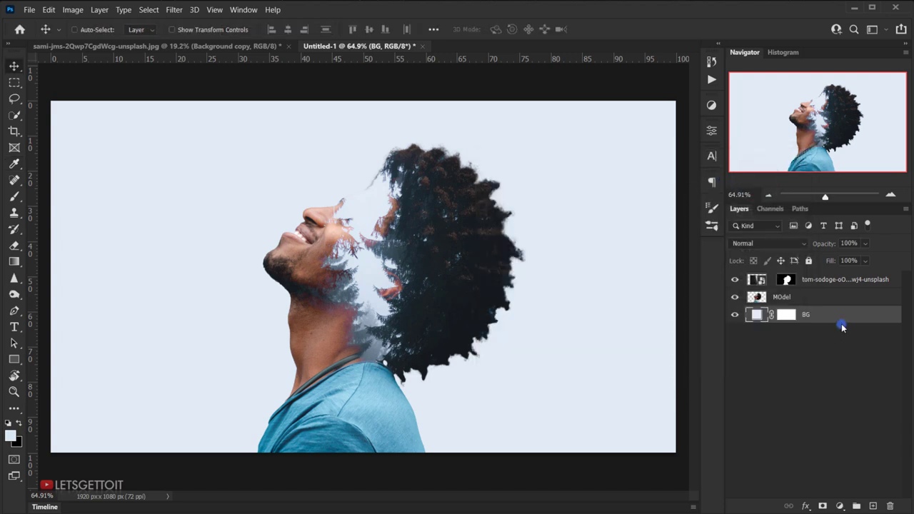
Add a layer mask to the MOdel layer and make that mask active for editing.
{"action": "left_click", "coordinate": [800, 299]}
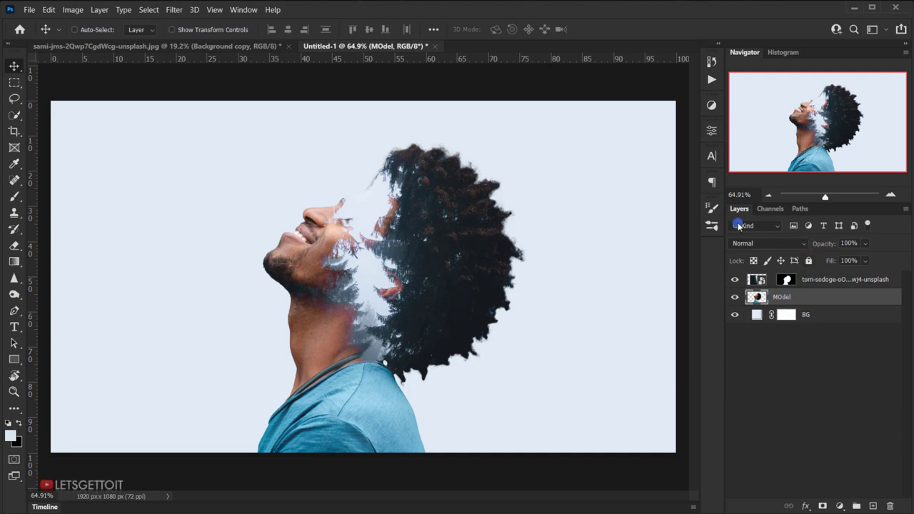
{"action": "left_click", "coordinate": [825, 506]}
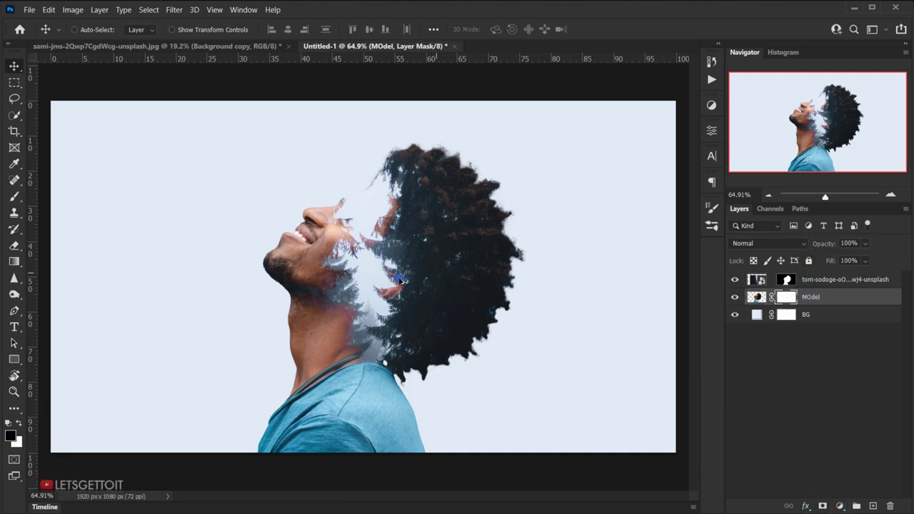
{"action": "scroll", "coordinate": [394, 209], "scroll_direction": "up", "scroll_amount": 5}
{"action": "scroll", "coordinate": [394, 210], "scroll_direction": "up", "scroll_amount": 2}
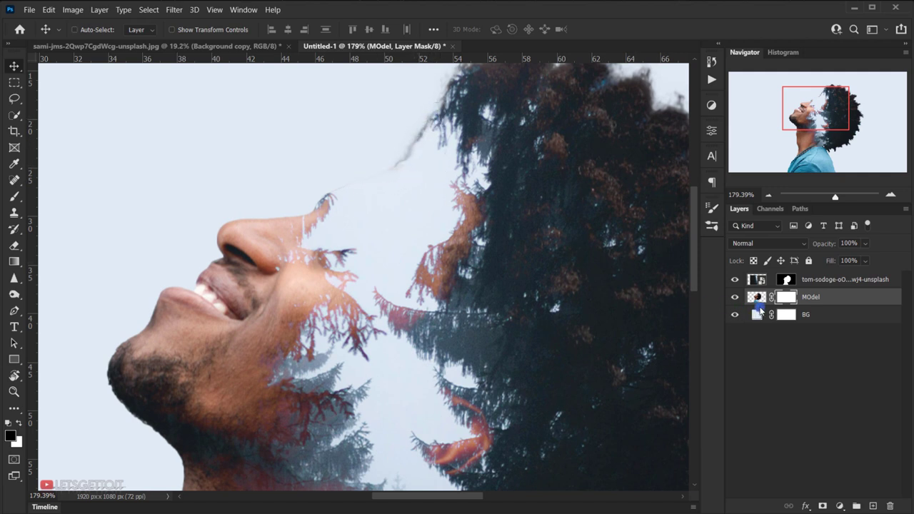
{"action": "left_click", "coordinate": [795, 298]}
{"action": "left_click", "coordinate": [786, 301]}
Paint black on the MOdel mask with a small soft brush at 70% opacity to hide the leftover forehead and hairline outline.
{"action": "left_click_drag", "start_coordinate": [14, 196], "coordinate": [55, 194]}
{"action": "left_click_drag", "start_coordinate": [288, 167], "coordinate": [224, 167]}
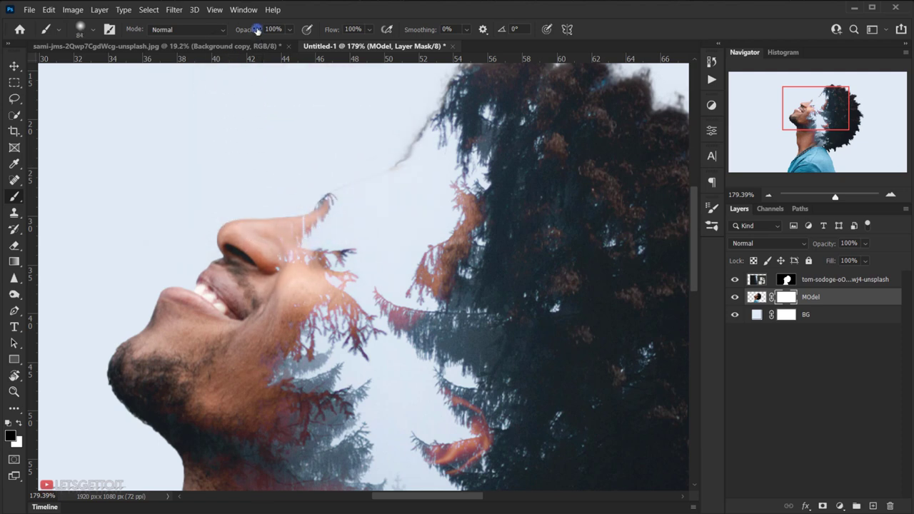
{"action": "left_click_drag", "start_coordinate": [256, 29], "coordinate": [246, 31]}
{"action": "mouse_move", "coordinate": [392, 163]}
{"action": "left_mouse_down"}
{"action": "mouse_move", "coordinate": [403, 145]}
{"action": "mouse_move", "coordinate": [410, 153]}
{"action": "mouse_move", "coordinate": [415, 122]}
{"action": "left_mouse_up"}
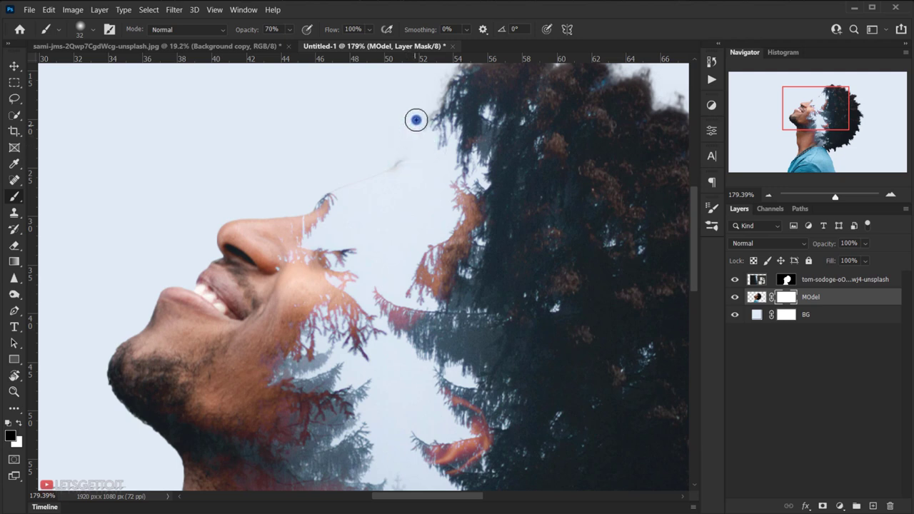
{"action": "mouse_move", "coordinate": [396, 160]}
{"action": "left_mouse_down"}
{"action": "mouse_move", "coordinate": [388, 174]}
{"action": "mouse_move", "coordinate": [336, 176]}
{"action": "mouse_move", "coordinate": [356, 186]}
{"action": "left_mouse_up"}
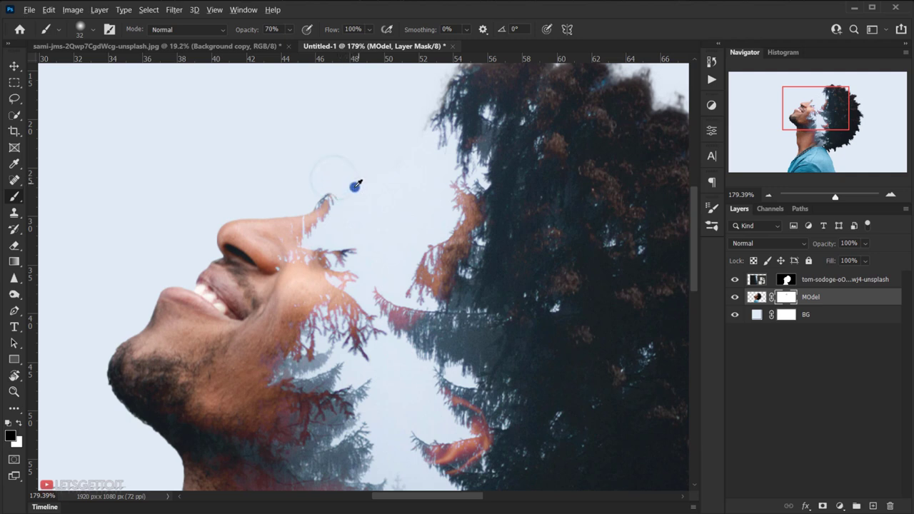
{"action": "key", "text": "["}
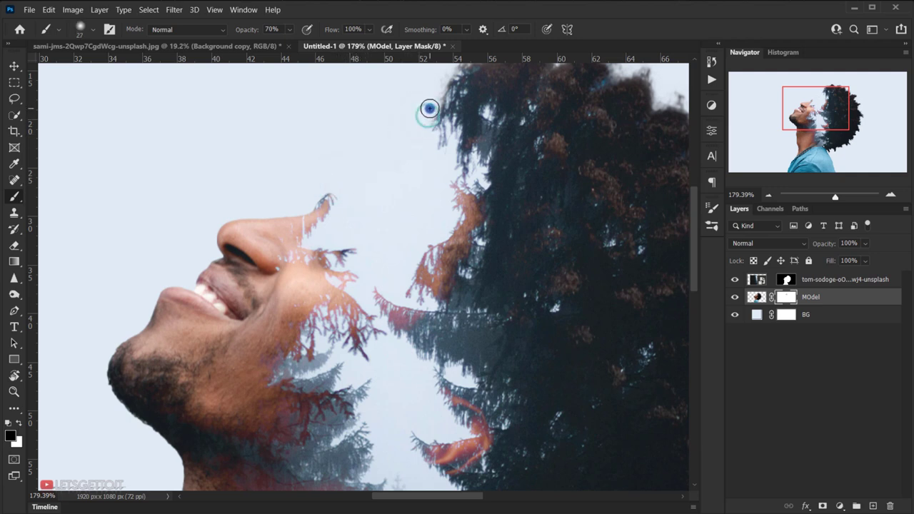
Examine the cleaned forehead edge and the overall blend of forest and portrait at different magnifications.
{"action": "scroll", "coordinate": [390, 214], "scroll_direction": "down", "scroll_amount": 3}
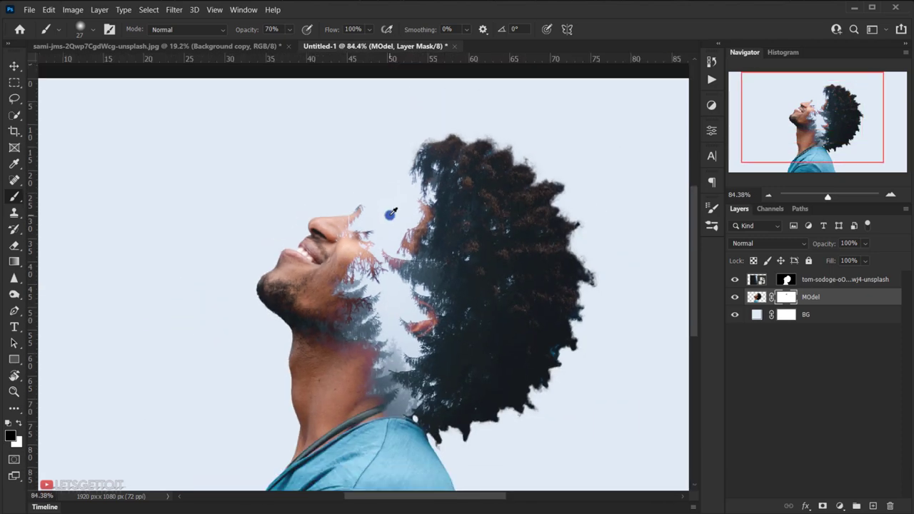
{"action": "scroll", "coordinate": [390, 213], "scroll_direction": "down", "scroll_amount": 4}
{"action": "scroll", "coordinate": [364, 215], "scroll_direction": "up", "scroll_amount": 3}
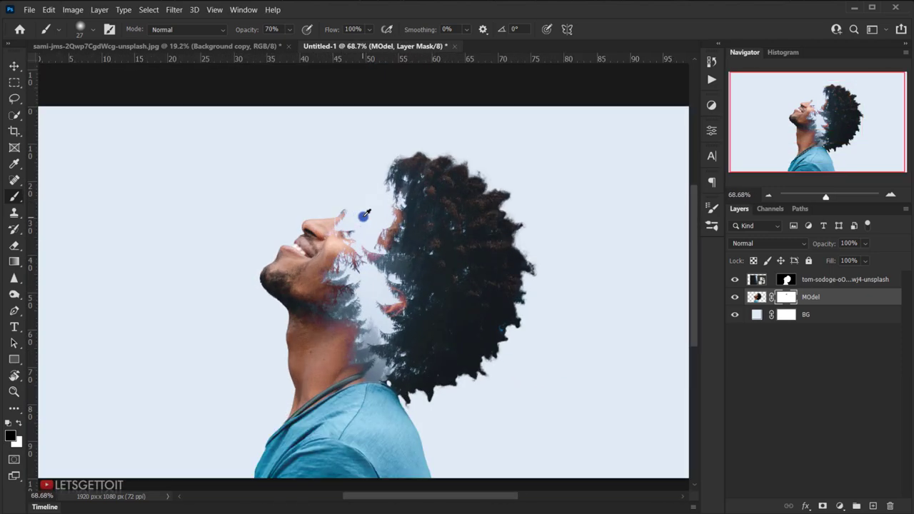
{"action": "scroll", "coordinate": [365, 214], "scroll_direction": "up", "scroll_amount": 2}
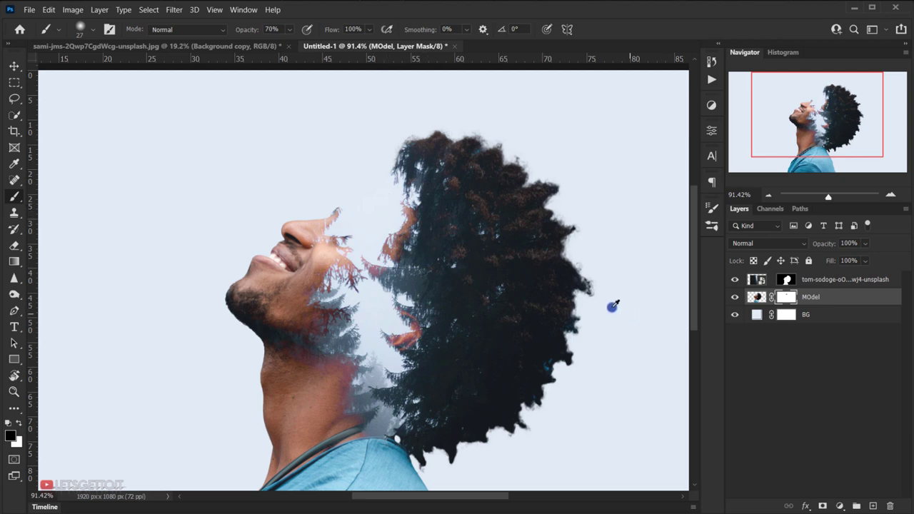
{"action": "scroll", "coordinate": [353, 307], "scroll_direction": "up", "scroll_amount": 1}
{"action": "scroll", "coordinate": [317, 289], "scroll_direction": "down", "scroll_amount": 3}
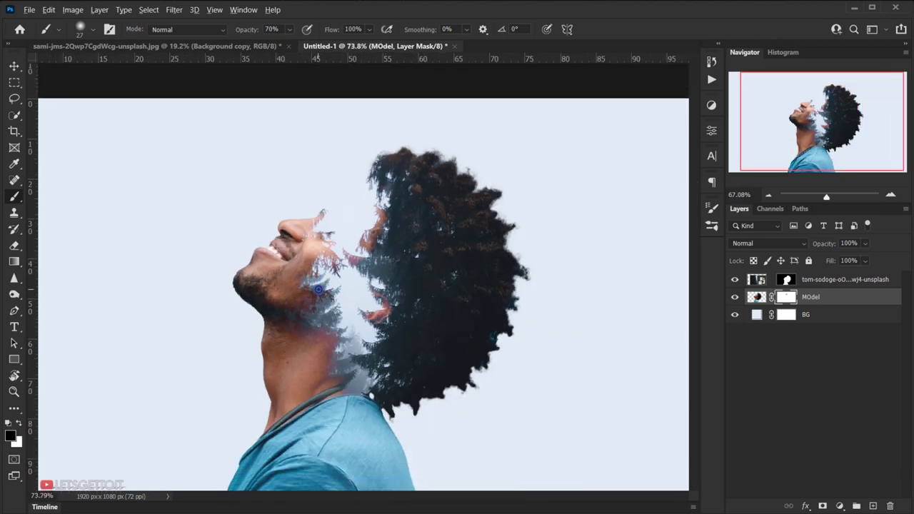
{"action": "scroll", "coordinate": [317, 288], "scroll_direction": "down", "scroll_amount": 1}
{"action": "scroll", "coordinate": [359, 303], "scroll_direction": "up", "scroll_amount": 4}
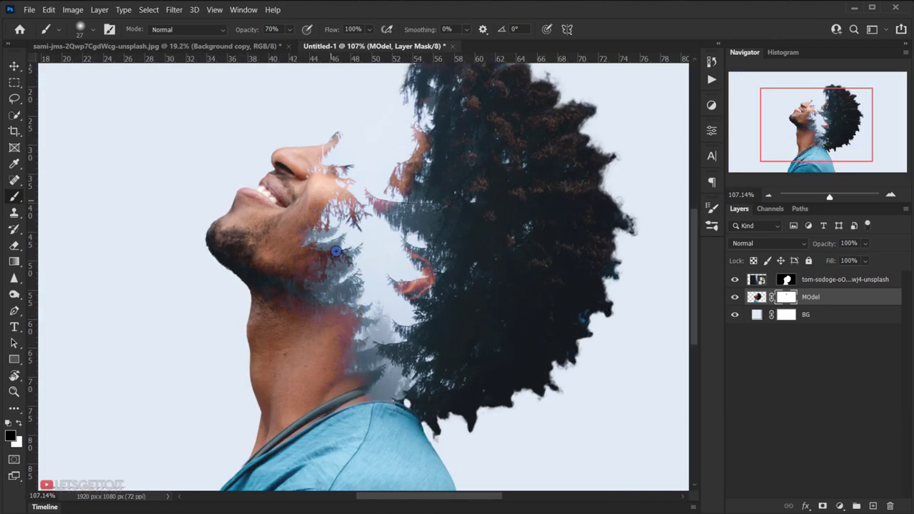
{"action": "scroll", "coordinate": [327, 273], "scroll_direction": "down", "scroll_amount": 4}
Add a Black & White adjustment layer clipped to the MOdel layer and set its opacity to 60%.
{"action": "key", "text": "ctrl+2"}
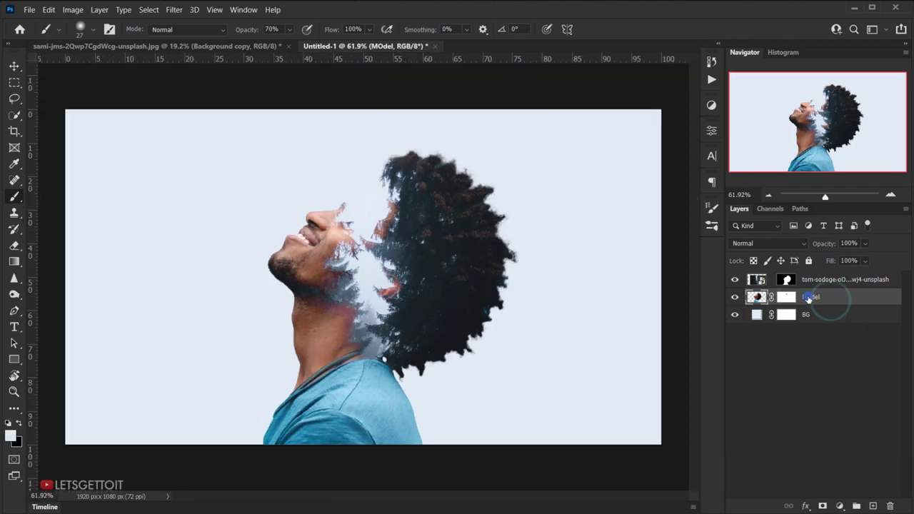
{"action": "left_click", "coordinate": [840, 505]}
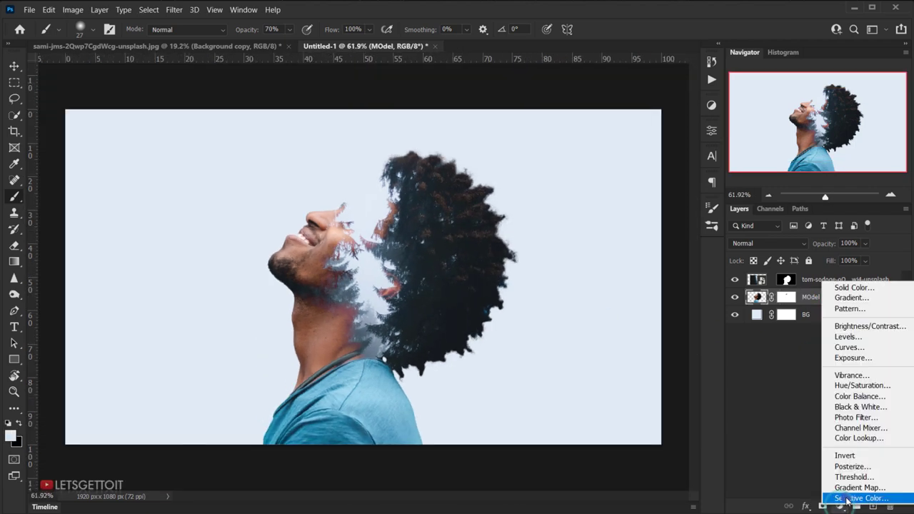
{"action": "left_click", "coordinate": [861, 407]}
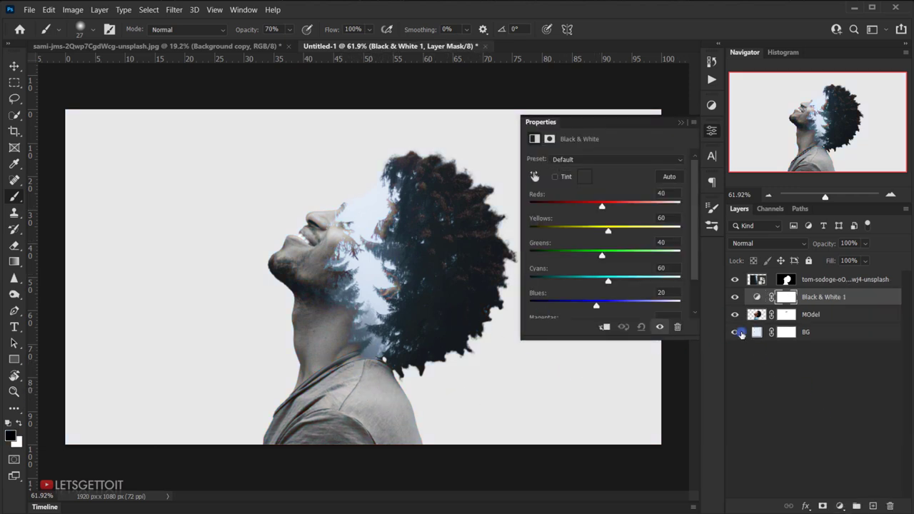
{"action": "left_click", "coordinate": [606, 326]}
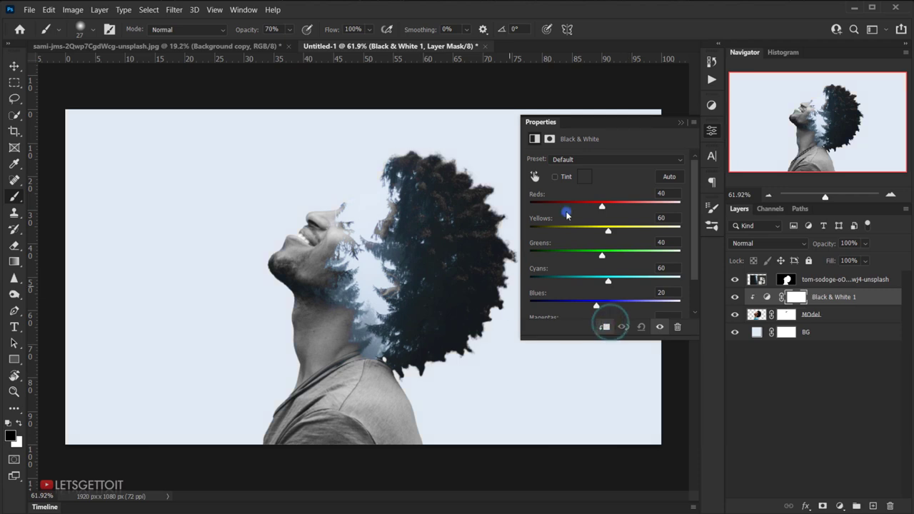
{"action": "left_click", "coordinate": [681, 123]}
{"action": "left_click_drag", "start_coordinate": [857, 243], "coordinate": [805, 234]}
{"action": "type", "text": "60"}
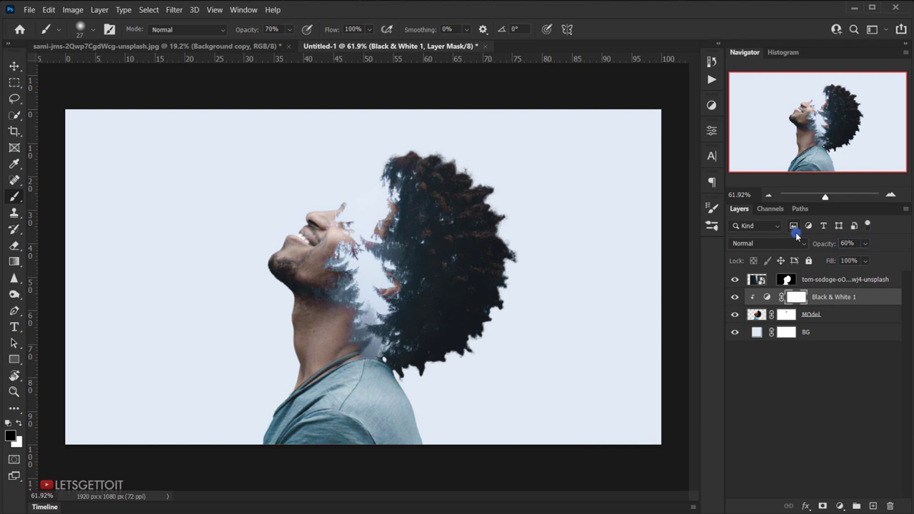
Add a Levels adjustment layer above Black & White 1 and clip it to the MOdel layer.
{"action": "left_click", "coordinate": [858, 299]}
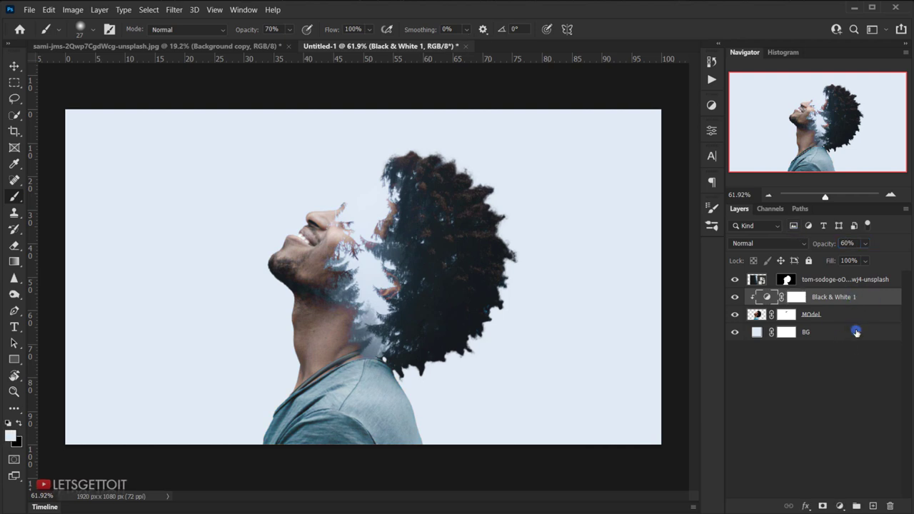
{"action": "left_click", "coordinate": [841, 505]}
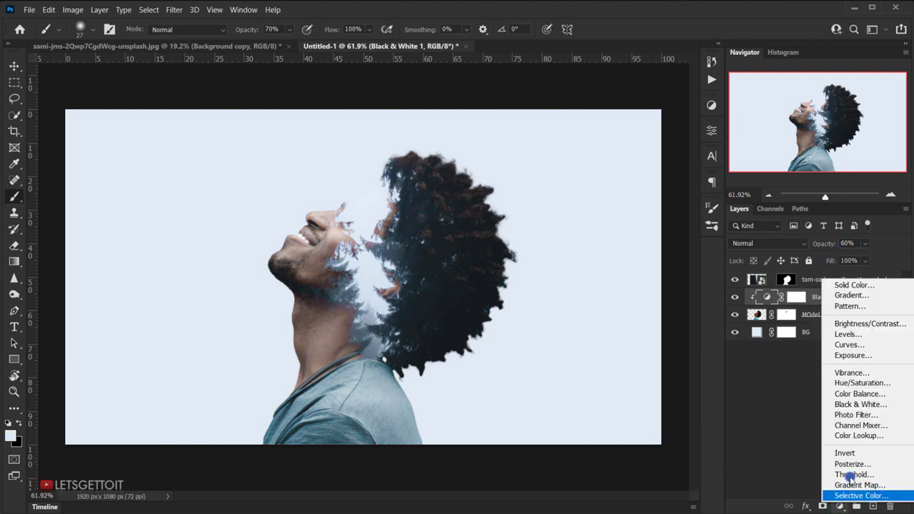
{"action": "left_click", "coordinate": [851, 334]}
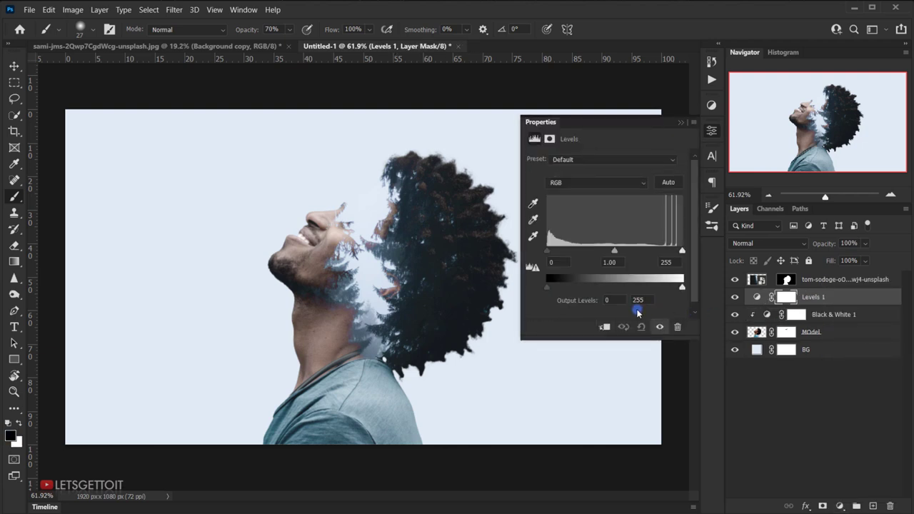
{"action": "left_click", "coordinate": [606, 327]}
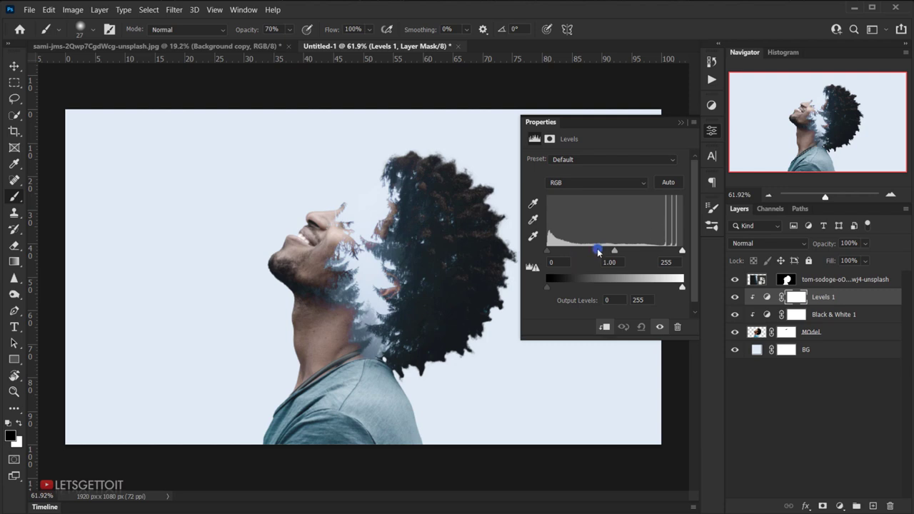
Lower the Levels white input to 249 and brighten the midtones slightly.
{"action": "left_click_drag", "start_coordinate": [616, 254], "coordinate": [605, 257]}
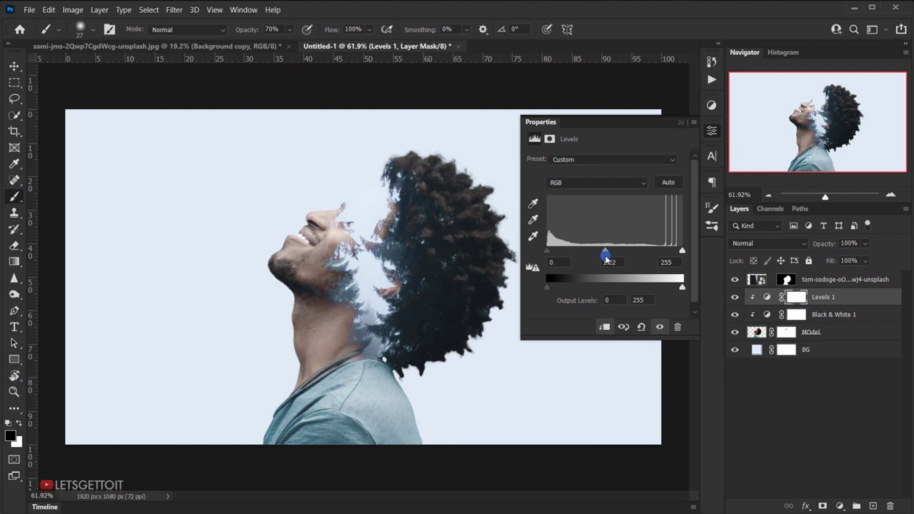
{"action": "left_click_drag", "start_coordinate": [684, 253], "coordinate": [678, 256]}
{"action": "left_click_drag", "start_coordinate": [605, 254], "coordinate": [608, 253]}
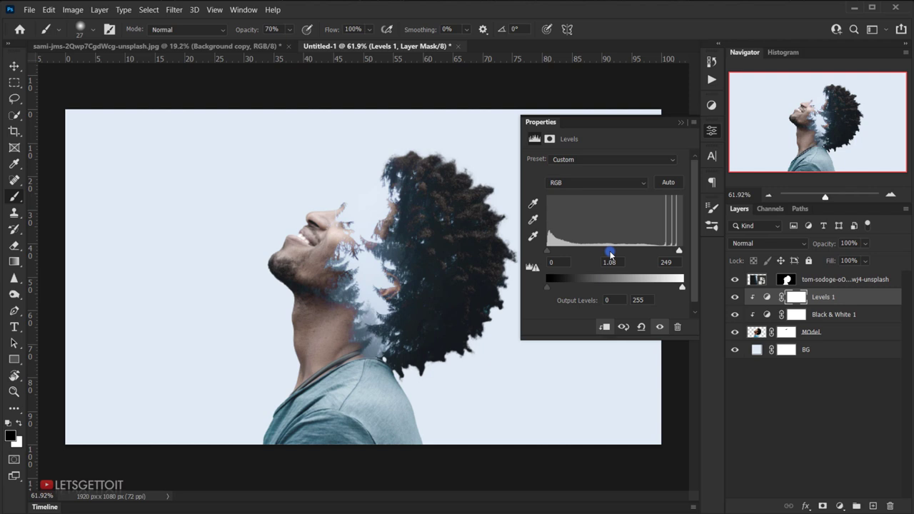
{"action": "left_click_drag", "start_coordinate": [615, 254], "coordinate": [609, 255]}
{"action": "left_click", "coordinate": [350, 260]}
{"action": "left_click", "coordinate": [532, 218]}
{"action": "left_click", "coordinate": [682, 123]}
Compare the portrait with the Levels 1 adjustment hidden and shown.
{"action": "scroll", "coordinate": [363, 203], "scroll_direction": "down", "scroll_amount": 3}
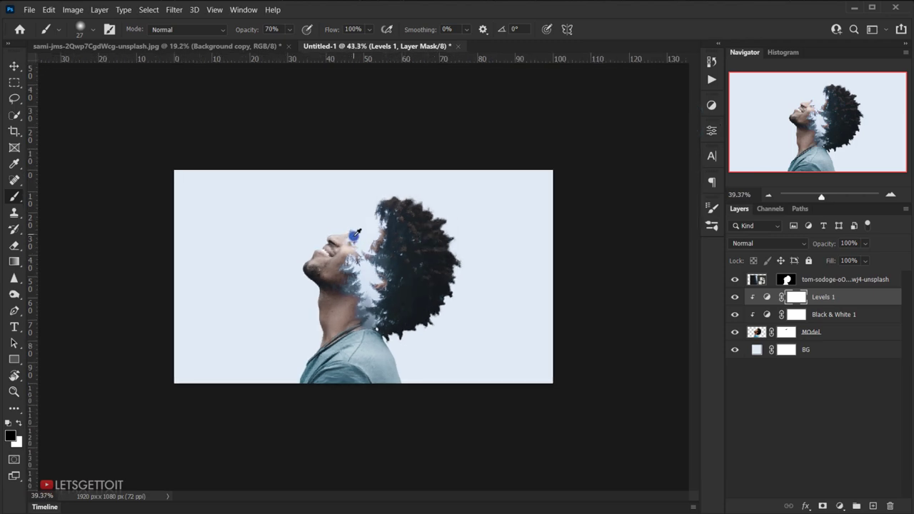
{"action": "scroll", "coordinate": [362, 203], "scroll_direction": "up", "scroll_amount": 5}
{"action": "scroll", "coordinate": [364, 201], "scroll_direction": "down", "scroll_amount": 2}
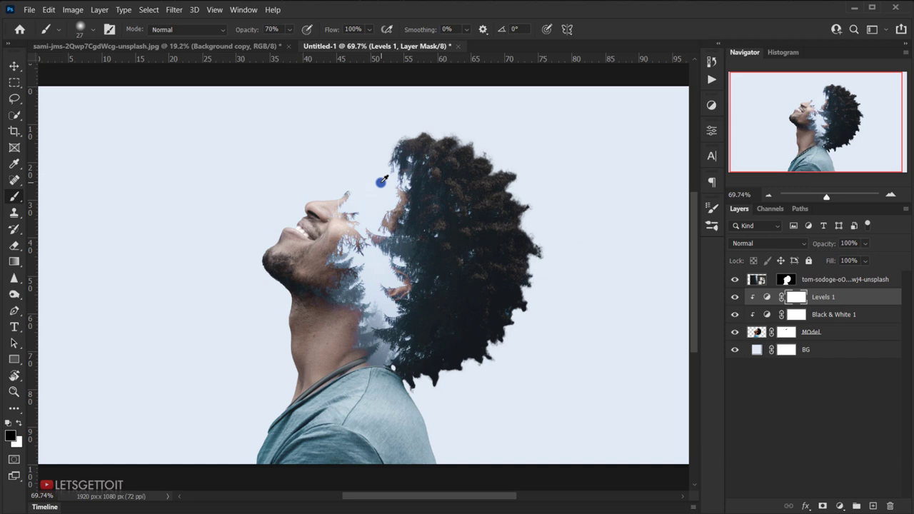
{"action": "left_click", "coordinate": [736, 298]}
{"action": "left_click", "coordinate": [736, 299]}
{"action": "left_click", "coordinate": [735, 299]}
{"action": "left_click", "coordinate": [736, 298]}
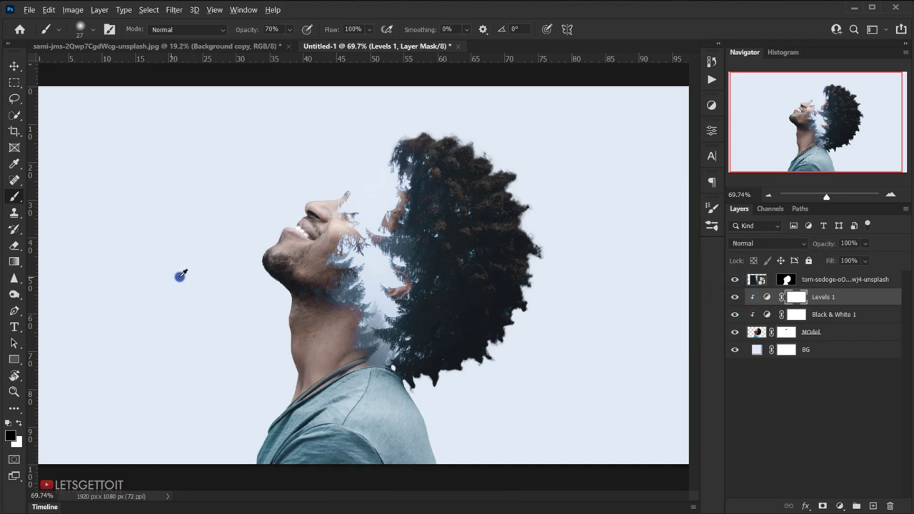
{"action": "scroll", "coordinate": [174, 273], "scroll_direction": "down", "scroll_amount": 2}
{"action": "scroll", "coordinate": [355, 287], "scroll_direction": "up", "scroll_amount": 2}
Place the yogesh-pedamkar birds photo from the D.E_2 folder into the document above the tom-sodoge forest layer.
{"action": "left_click", "coordinate": [840, 281]}
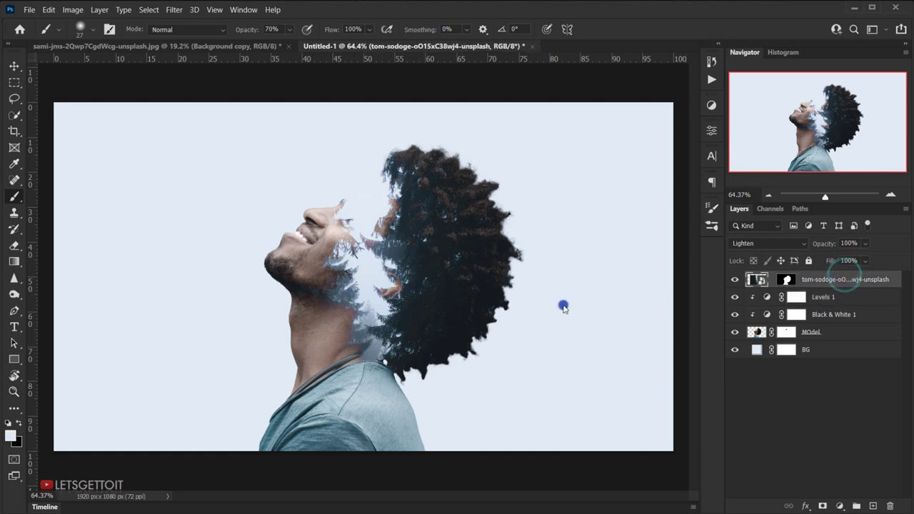
{"action": "scroll", "coordinate": [321, 289], "scroll_direction": "down", "scroll_amount": 1}
{"action": "mouse_move", "coordinate": [376, 302]}
{"action": "left_mouse_down"}
{"action": "mouse_move", "coordinate": [348, 202]}
{"action": "mouse_move", "coordinate": [373, 281]}
{"action": "mouse_move", "coordinate": [368, 329]}
{"action": "mouse_move", "coordinate": [344, 209]}
{"action": "mouse_move", "coordinate": [302, 175]}
{"action": "mouse_move", "coordinate": [252, 174]}
{"action": "left_mouse_up"}
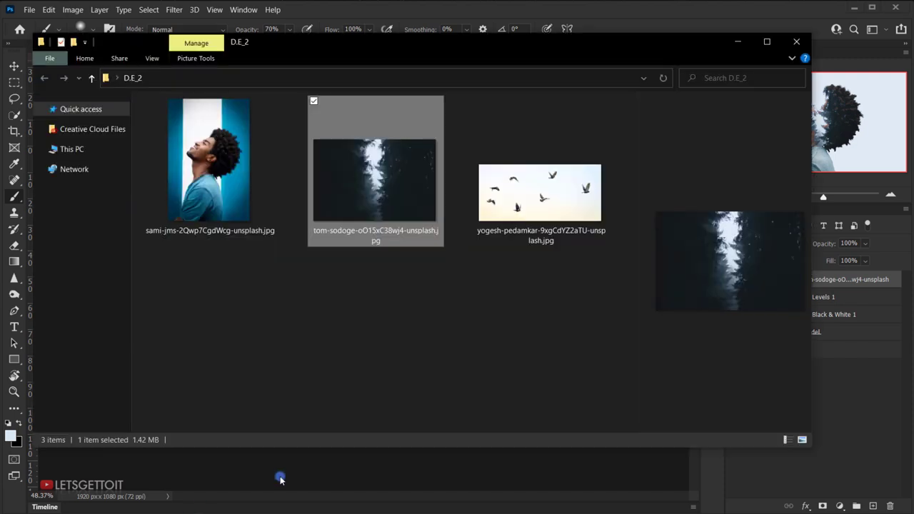
{"action": "left_click", "coordinate": [540, 194]}
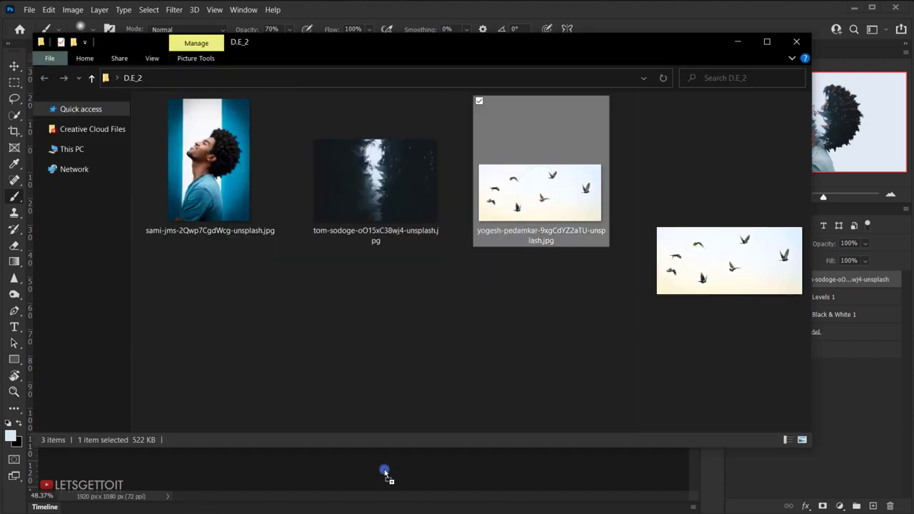
{"action": "left_click", "coordinate": [391, 455]}
{"action": "left_click_drag", "start_coordinate": [396, 432], "coordinate": [377, 391]}
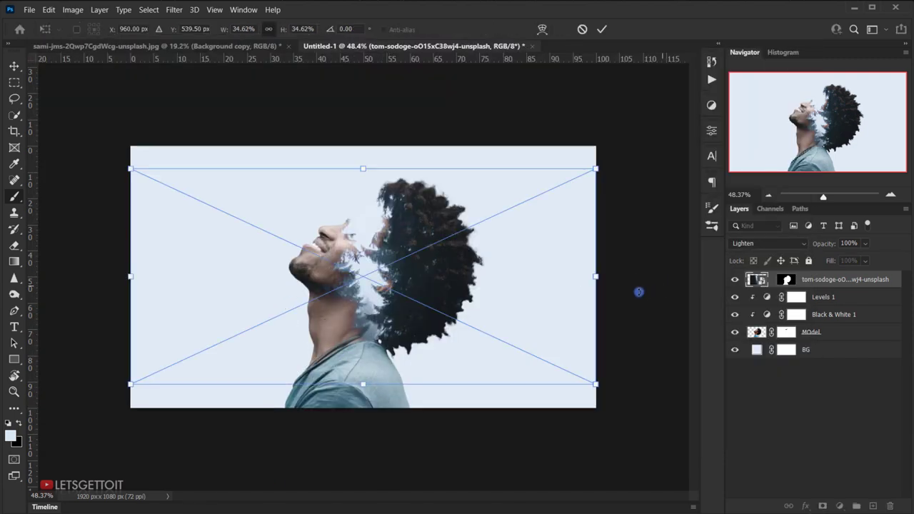
Scale the placed birds photo down to 13.71% and flip it horizontally.
{"action": "left_click_drag", "start_coordinate": [598, 278], "coordinate": [317, 276]}
{"action": "scroll", "coordinate": [314, 276], "scroll_direction": "up", "scroll_amount": 4}
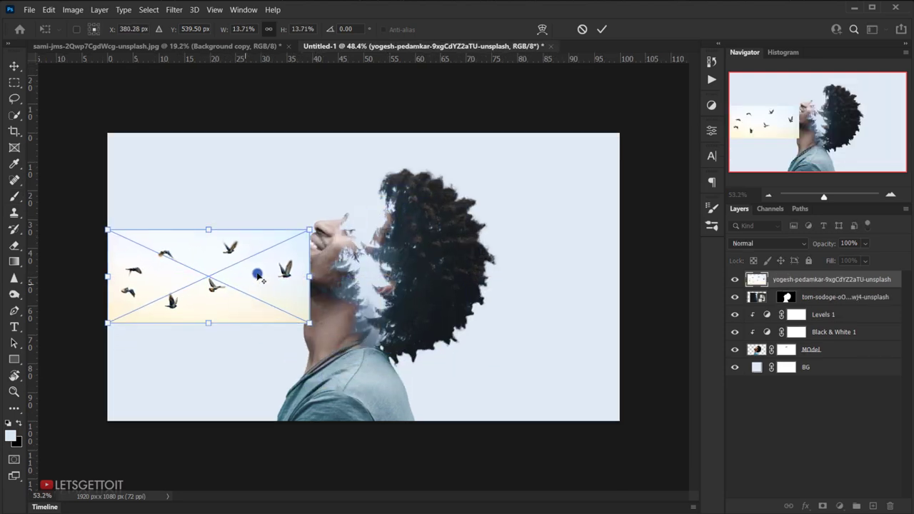
{"action": "left_click_drag", "start_coordinate": [210, 279], "coordinate": [355, 315]}
{"action": "right_click", "coordinate": [362, 257]}
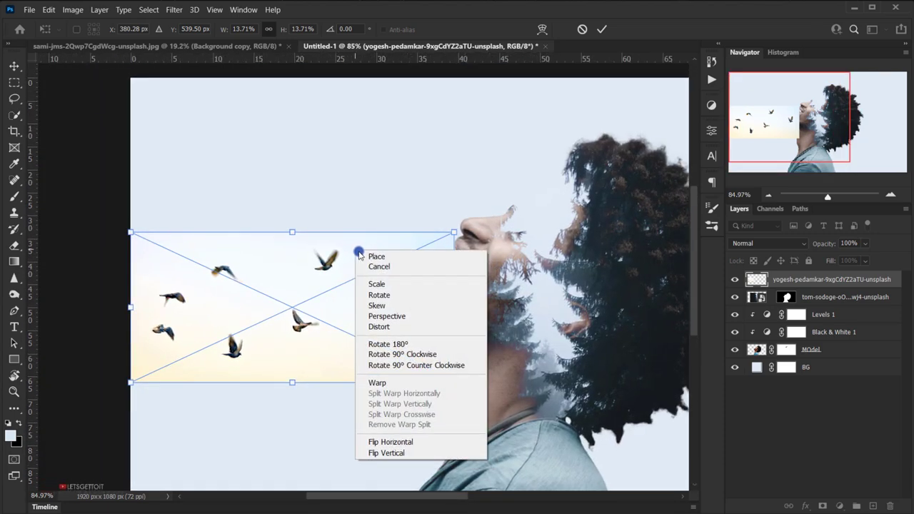
{"action": "left_click", "coordinate": [393, 449]}
Shrink the birds photo to 9.19%, tilt it to about -150°, and move it above the man's face beside the hair.
{"action": "left_click_drag", "start_coordinate": [314, 338], "coordinate": [469, 239]}
{"action": "left_click_drag", "start_coordinate": [642, 278], "coordinate": [550, 343]}
{"action": "left_click_drag", "start_coordinate": [488, 147], "coordinate": [459, 187]}
{"action": "left_click_drag", "start_coordinate": [510, 241], "coordinate": [837, 243]}
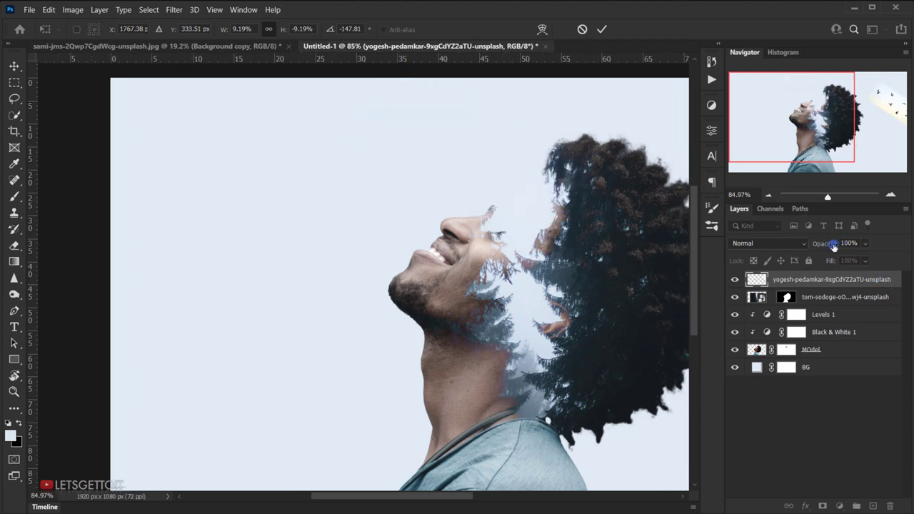
{"action": "left_click_drag", "start_coordinate": [543, 245], "coordinate": [354, 294]}
{"action": "left_click_drag", "start_coordinate": [649, 279], "coordinate": [639, 279]}
{"action": "left_click_drag", "start_coordinate": [320, 270], "coordinate": [434, 285]}
Lower the birds layer's opacity to 57% and finalize its transform at 9.36% scale and a -150.71° angle above the face.
{"action": "left_click_drag", "start_coordinate": [831, 244], "coordinate": [805, 244]}
{"action": "left_click_drag", "start_coordinate": [439, 292], "coordinate": [445, 292]}
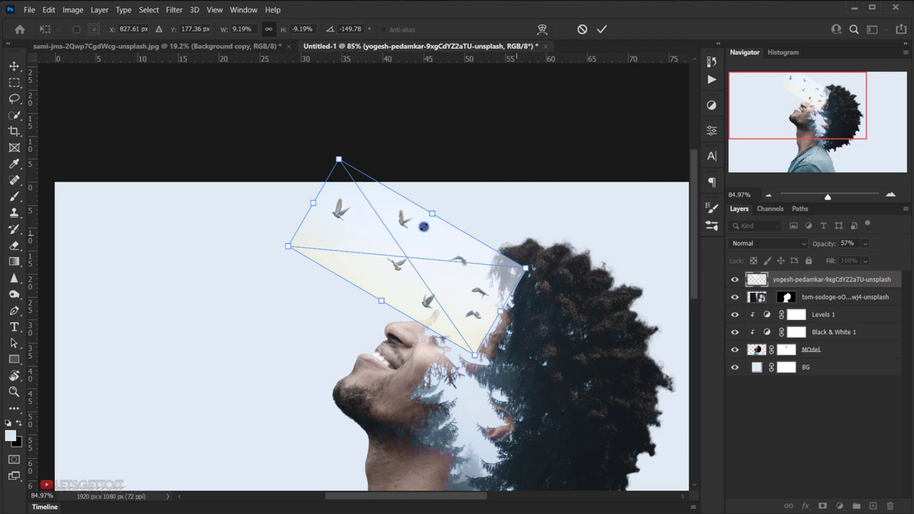
{"action": "left_click_drag", "start_coordinate": [342, 154], "coordinate": [336, 156]}
{"action": "left_click_drag", "start_coordinate": [428, 295], "coordinate": [425, 288]}
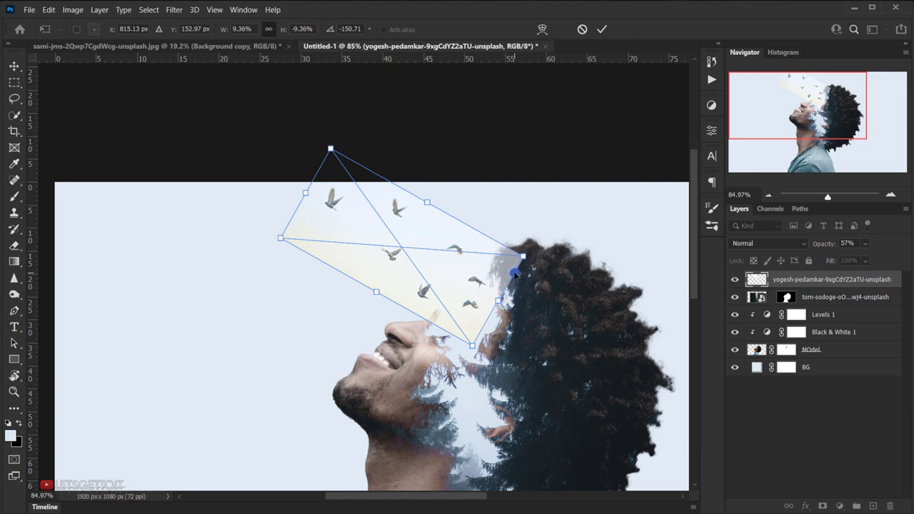
{"action": "key", "text": "Return"}
{"action": "key", "text": "b"}
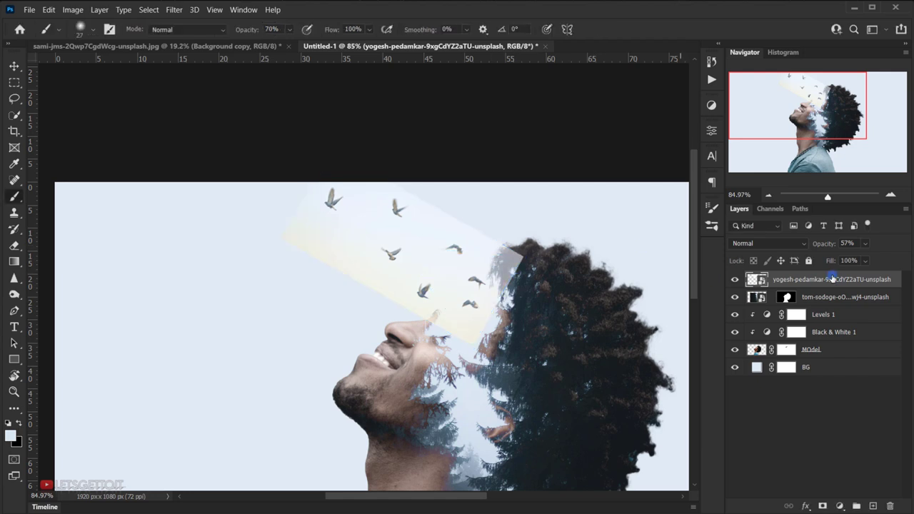
Restore the birds layer to 100% opacity and set its blend mode to Multiply.
{"action": "left_click_drag", "start_coordinate": [821, 242], "coordinate": [911, 283]}
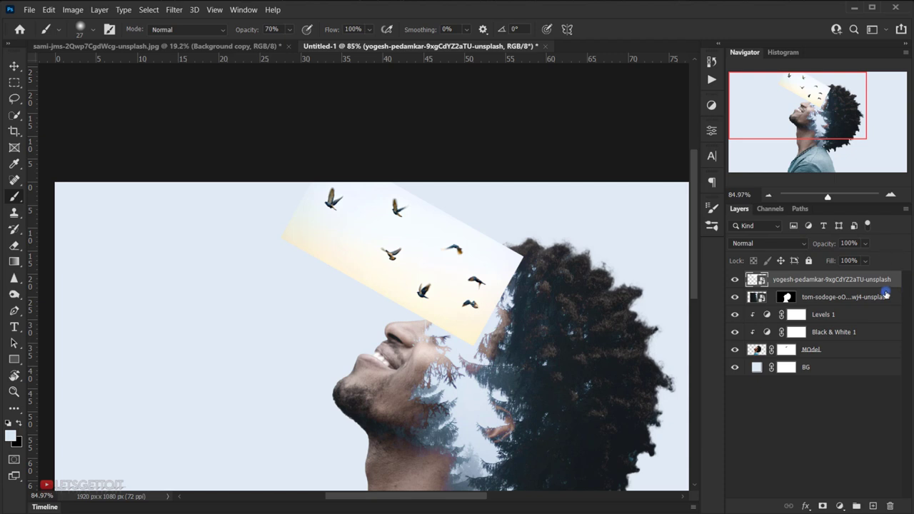
{"action": "left_click", "coordinate": [780, 280]}
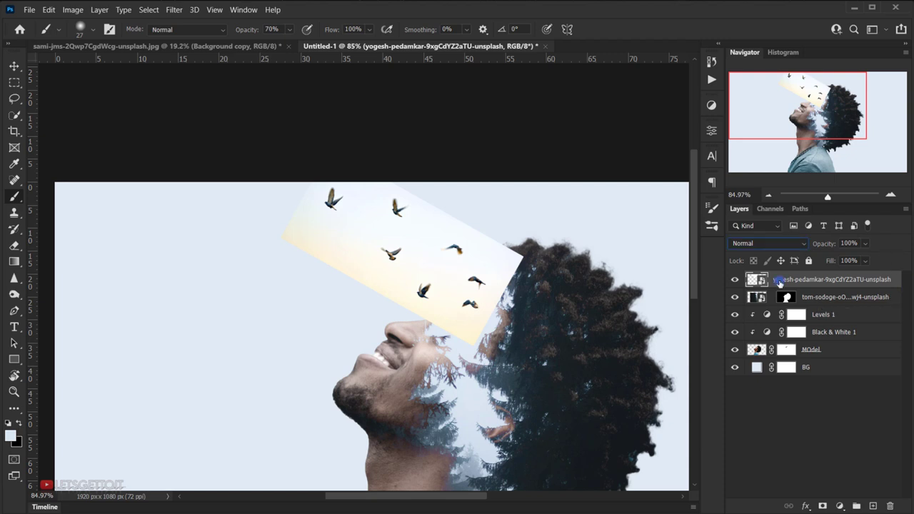
{"action": "left_click", "coordinate": [765, 243]}
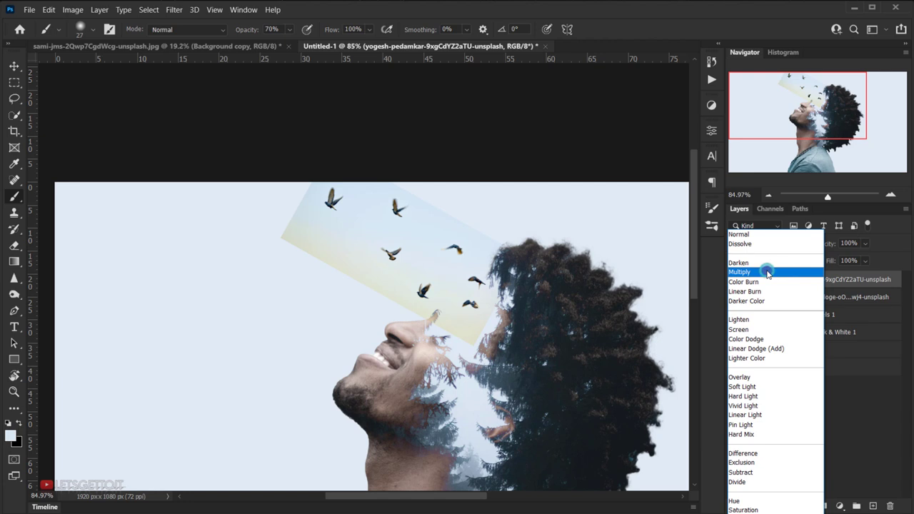
{"action": "left_click", "coordinate": [769, 272]}
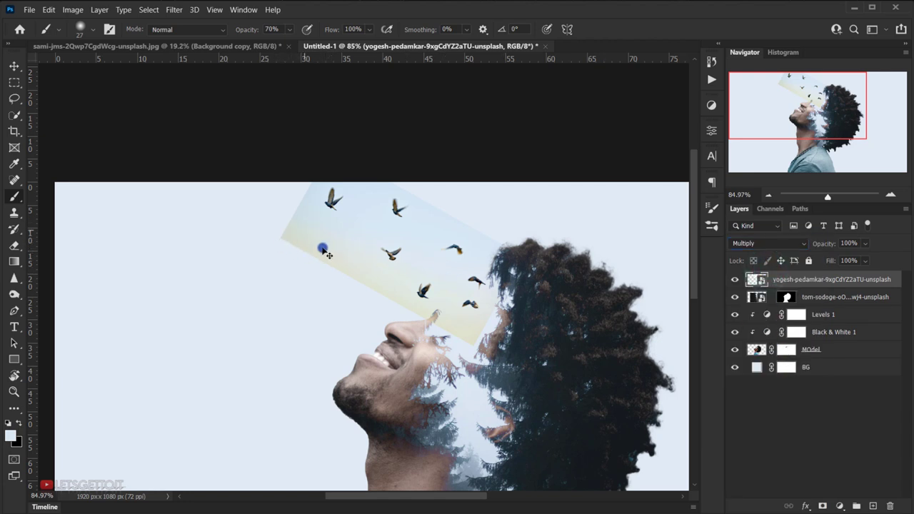
Add a Levels adjustment layer above the birds layer and clip it to that layer.
{"action": "left_click", "coordinate": [841, 505]}
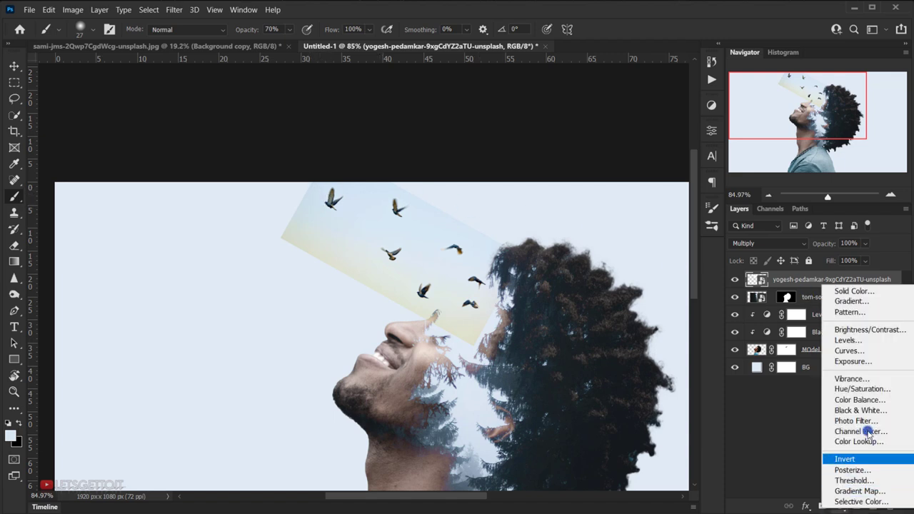
{"action": "left_click", "coordinate": [860, 342]}
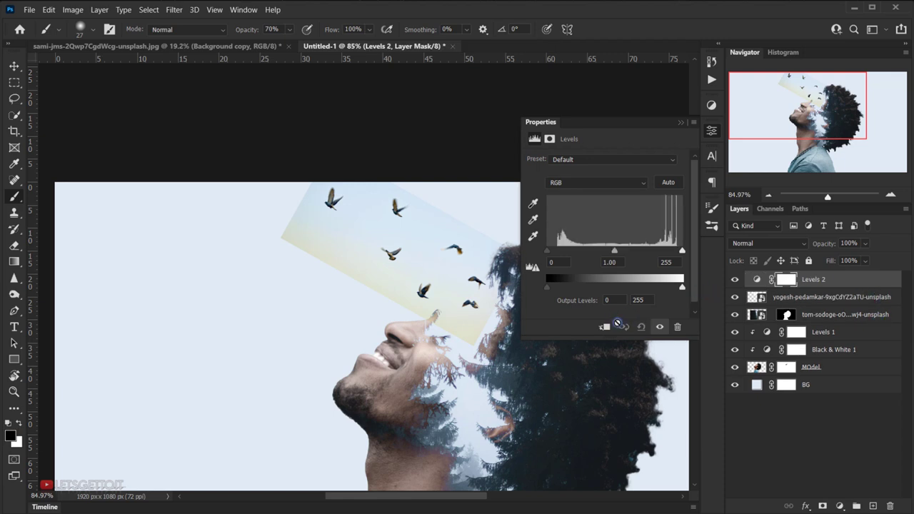
{"action": "left_click", "coordinate": [606, 329]}
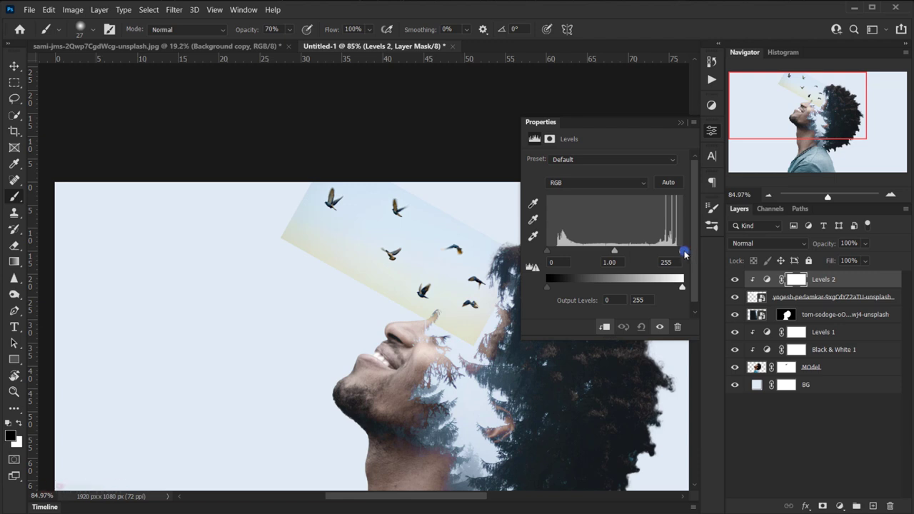
Lower the white input level of Levels 2 until the birds photo's sky blends into the light background.
{"action": "left_click_drag", "start_coordinate": [685, 253], "coordinate": [677, 253]}
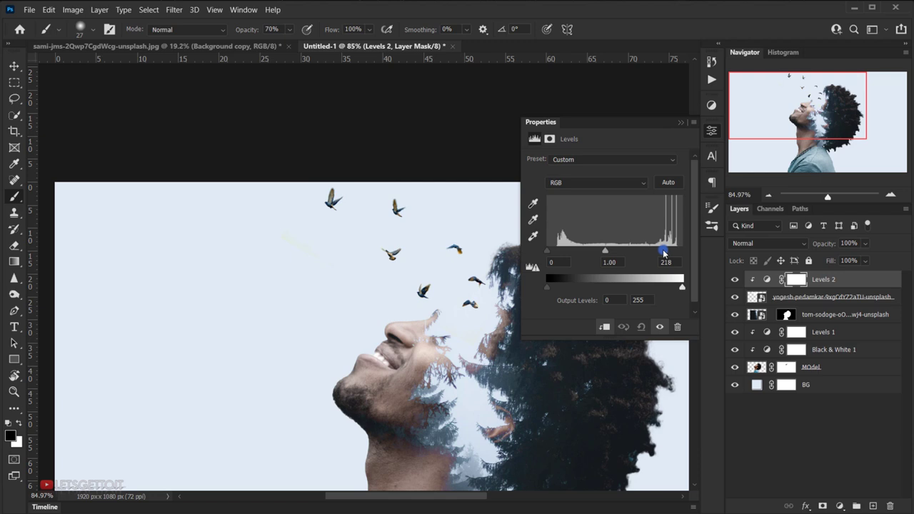
{"action": "left_click_drag", "start_coordinate": [663, 253], "coordinate": [667, 254]}
{"action": "left_click", "coordinate": [681, 122]}
{"action": "scroll", "coordinate": [517, 237], "scroll_direction": "down", "scroll_amount": 2}
{"action": "scroll", "coordinate": [184, 188], "scroll_direction": "down", "scroll_amount": 2}
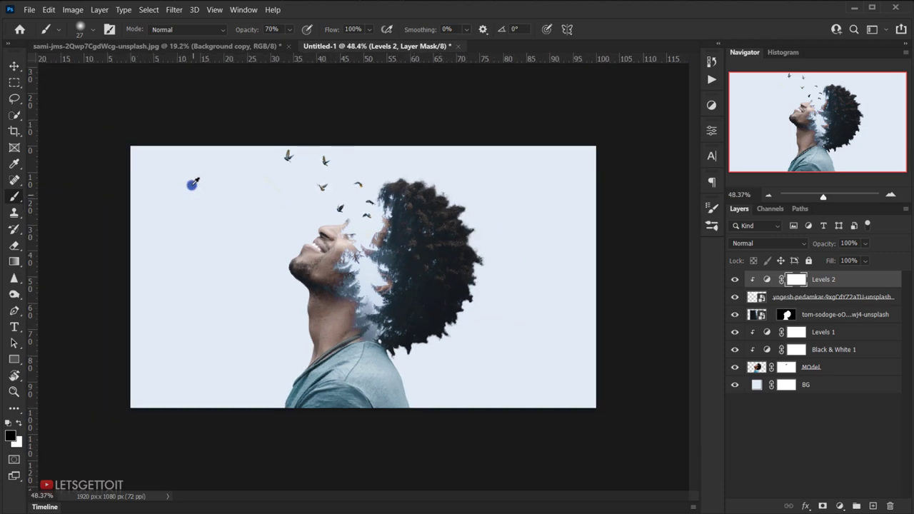
{"action": "scroll", "coordinate": [276, 182], "scroll_direction": "up", "scroll_amount": 4}
{"action": "scroll", "coordinate": [465, 230], "scroll_direction": "up", "scroll_amount": 3}
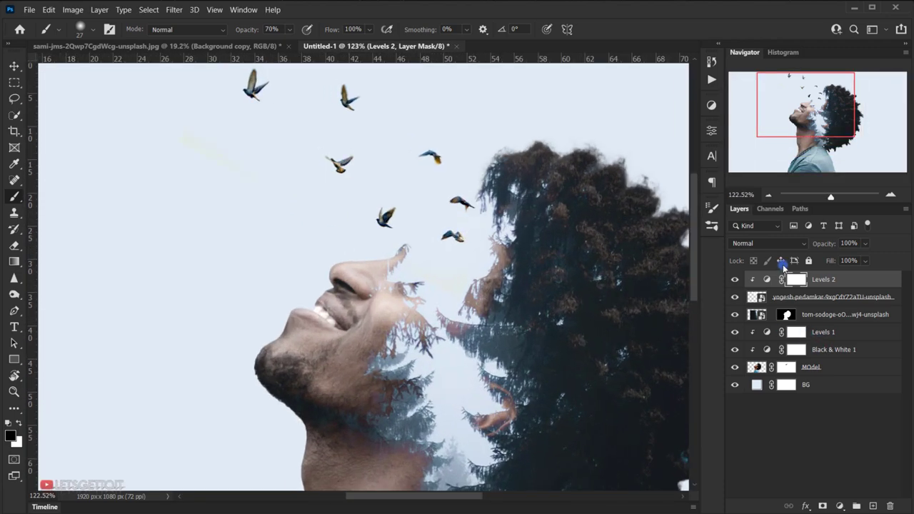
Free-transform the birds layer to an angle of about -149.09° and shift it slightly down toward the face.
{"action": "left_click", "coordinate": [759, 298]}
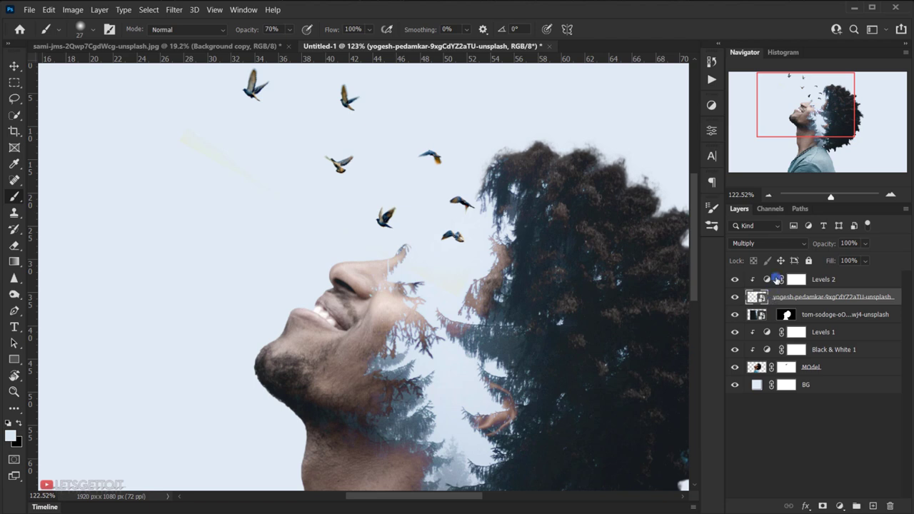
{"action": "key", "text": "ctrl+t"}
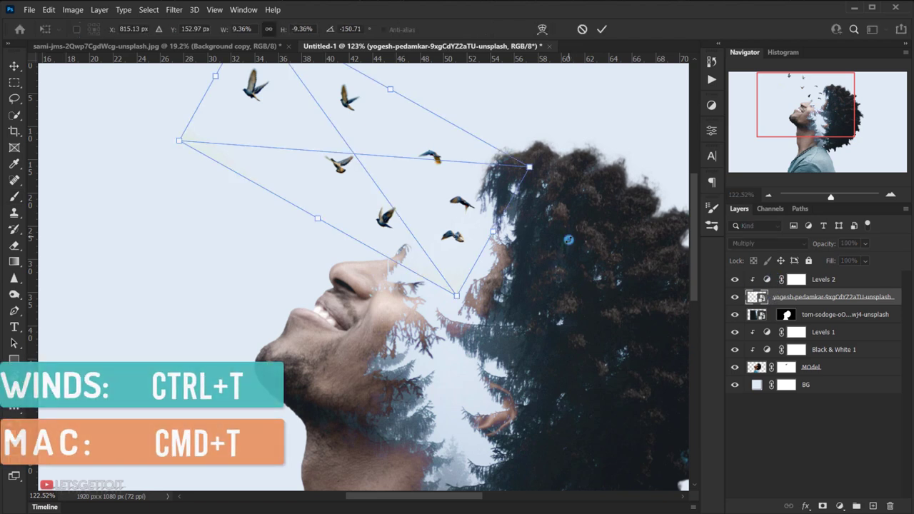
{"action": "left_click_drag", "start_coordinate": [562, 244], "coordinate": [561, 243]}
{"action": "left_click_drag", "start_coordinate": [438, 208], "coordinate": [438, 214]}
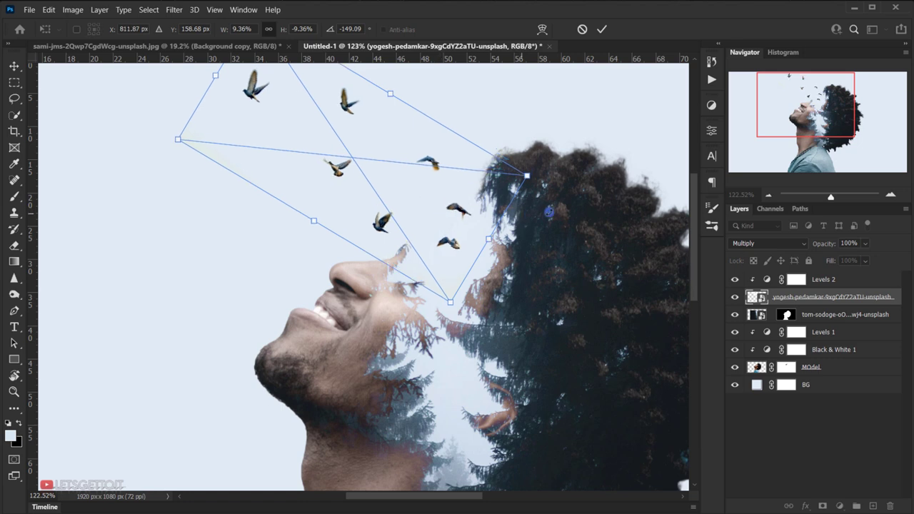
{"action": "key", "text": "Return"}
{"action": "key", "text": "b"}
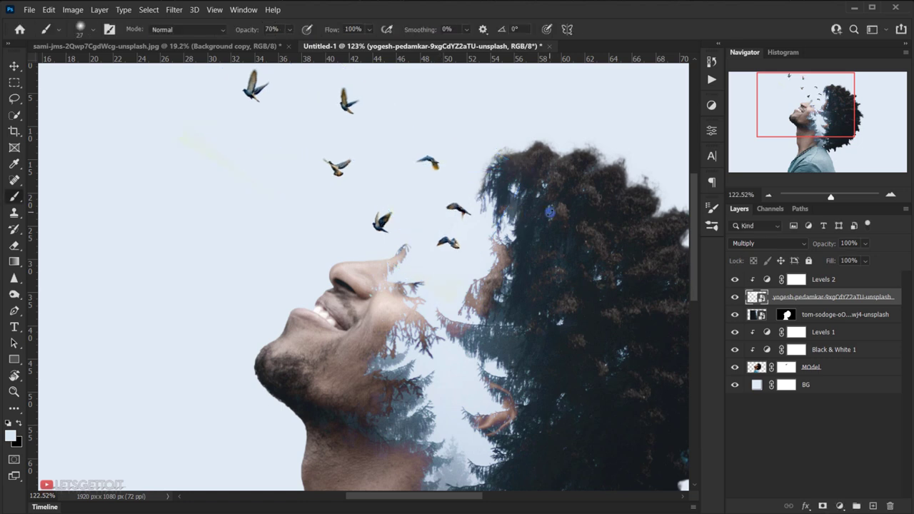
Duplicate the birds photo layer together with its clipped Levels 2 adjustment.
{"action": "scroll", "coordinate": [504, 188], "scroll_direction": "down", "scroll_amount": 2}
{"action": "scroll", "coordinate": [311, 155], "scroll_direction": "up", "scroll_amount": 3}
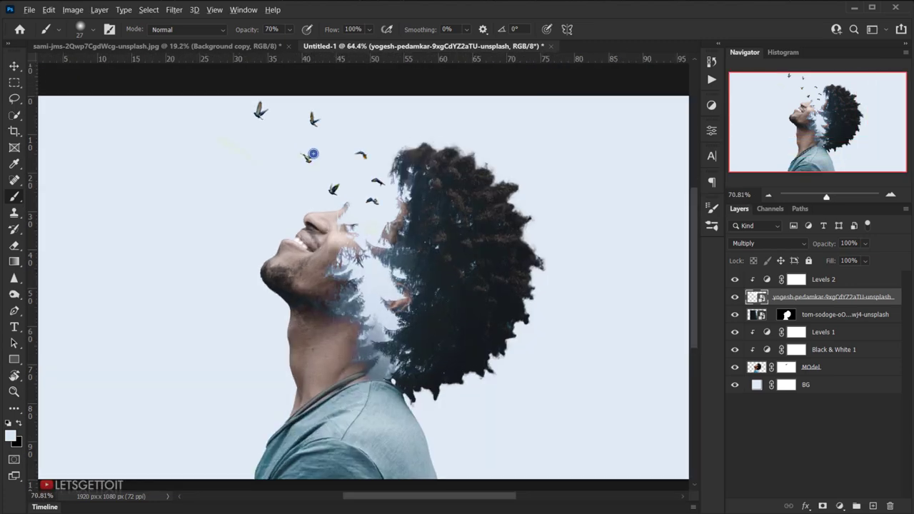
{"action": "scroll", "coordinate": [329, 157], "scroll_direction": "down", "scroll_amount": 3}
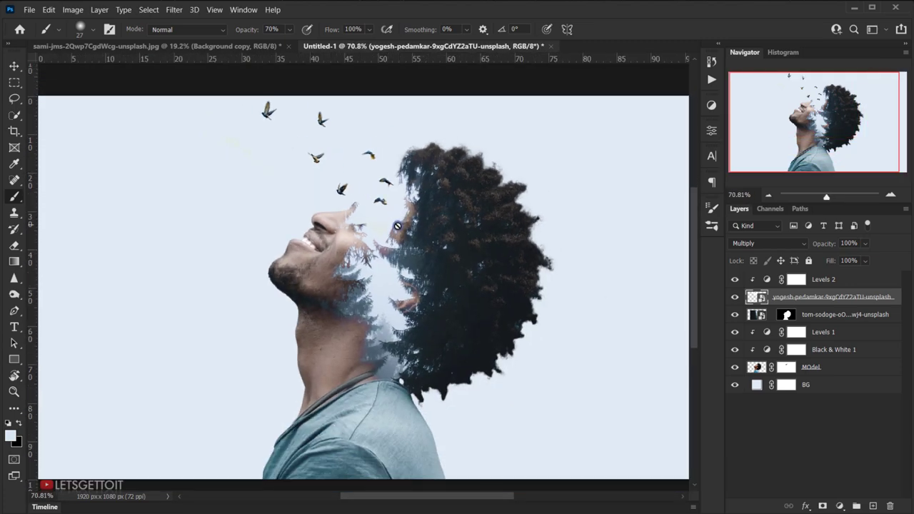
{"action": "scroll", "coordinate": [345, 189], "scroll_direction": "up", "scroll_amount": 1}
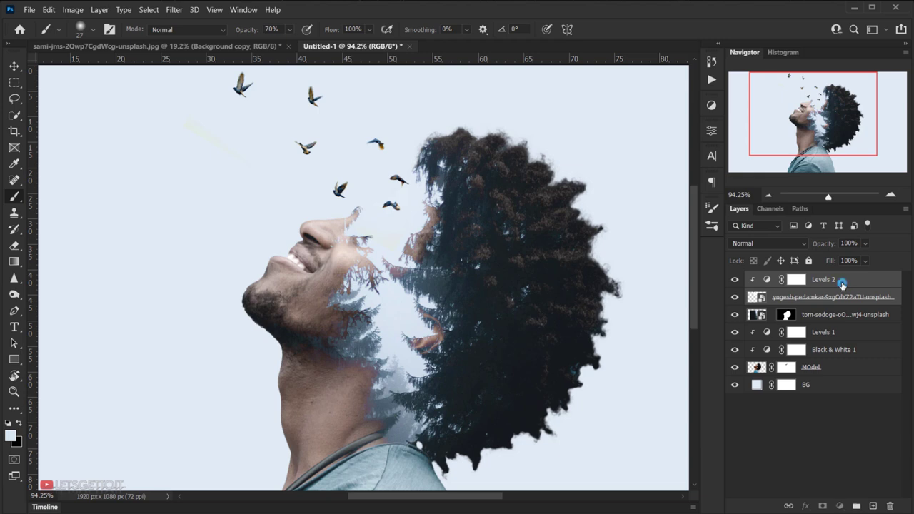
{"action": "left_click", "coordinate": [842, 284]}
{"action": "left_click", "coordinate": [805, 295]}
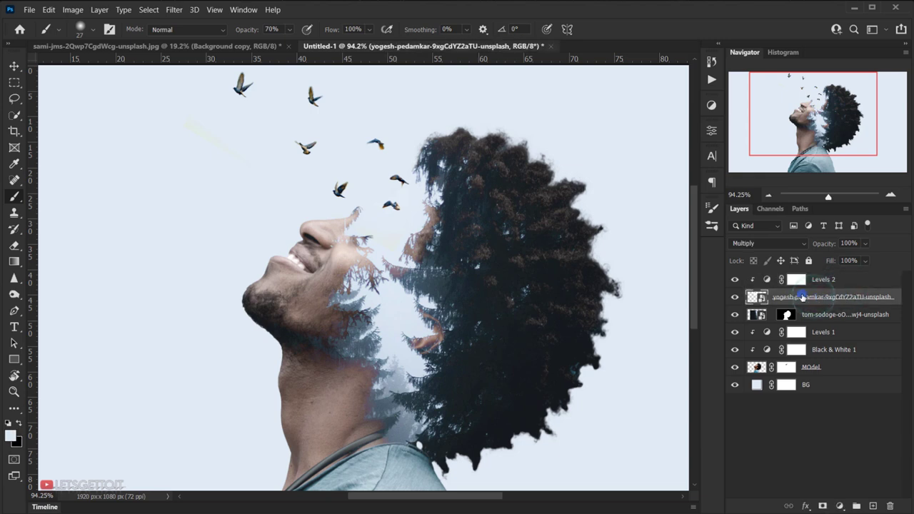
{"action": "left_click", "coordinate": [841, 280], "text": "ctrl"}
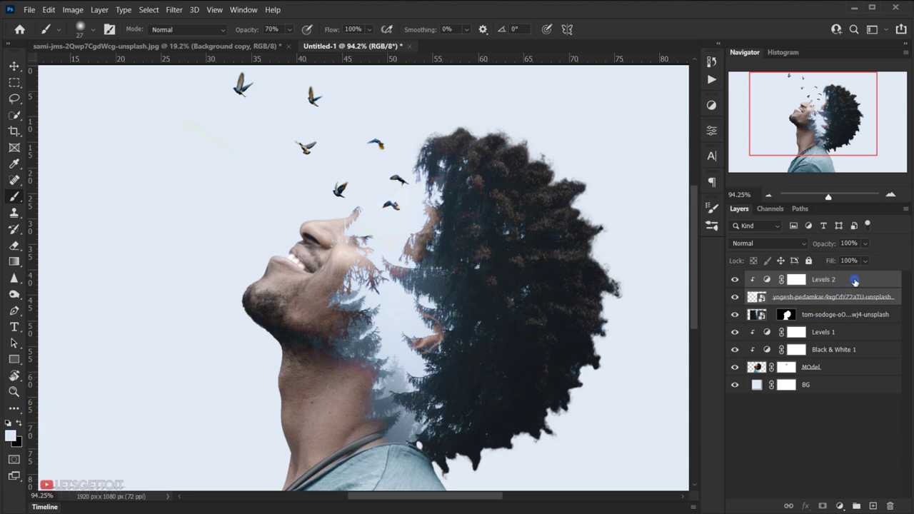
{"action": "left_click_drag", "start_coordinate": [855, 281], "coordinate": [874, 505]}
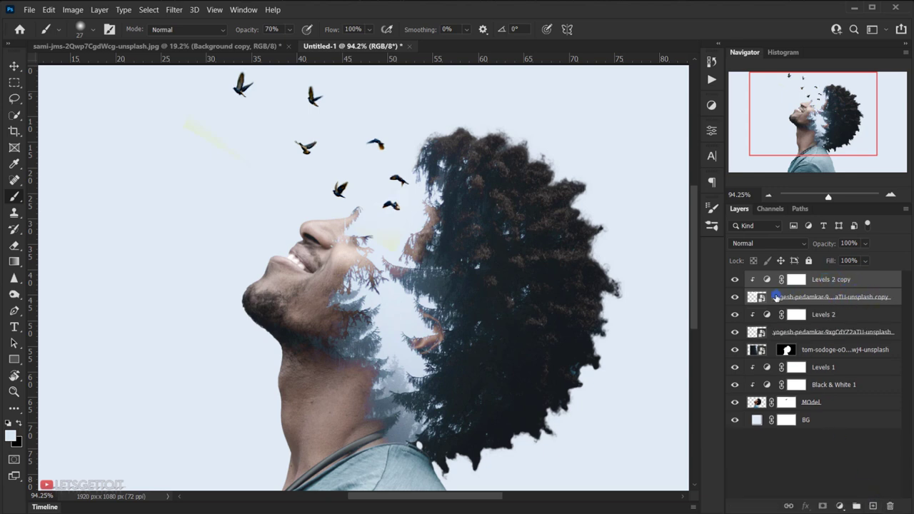
Scale the duplicated birds layer to about 6.84%, rotate it to about -103.85°, and place it over the misty trees between jaw and hair.
{"action": "left_click", "coordinate": [778, 295]}
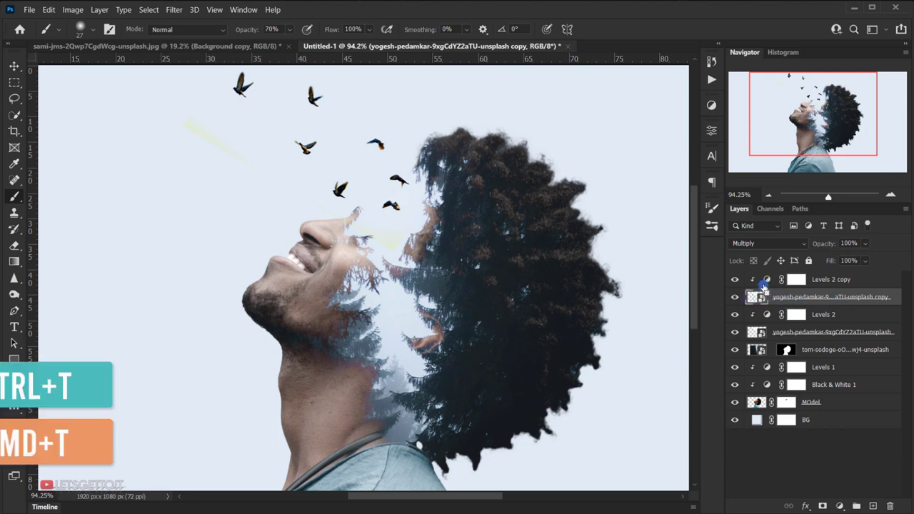
{"action": "key", "text": "ctrl+t"}
{"action": "left_click_drag", "start_coordinate": [379, 196], "coordinate": [414, 380]}
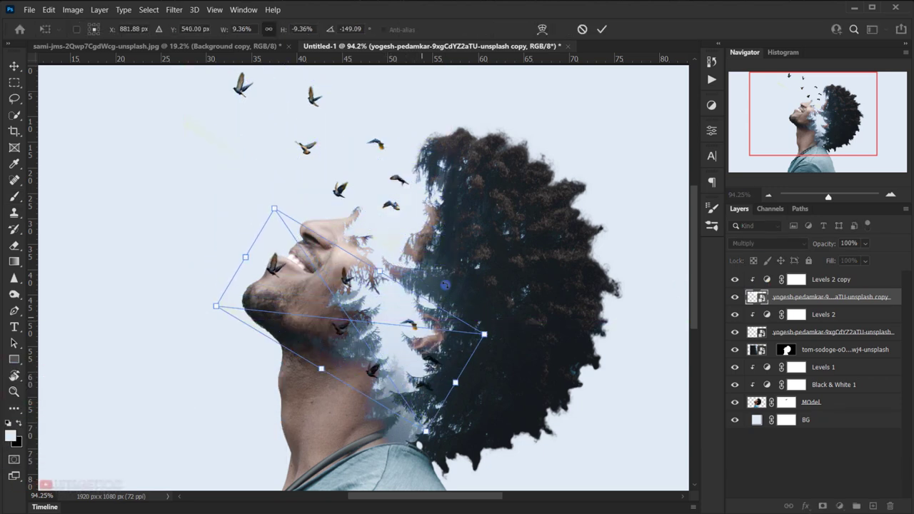
{"action": "left_click_drag", "start_coordinate": [464, 257], "coordinate": [506, 379]}
{"action": "mouse_move", "coordinate": [511, 323]}
{"action": "left_mouse_down"}
{"action": "mouse_move", "coordinate": [518, 311]}
{"action": "mouse_move", "coordinate": [505, 328]}
{"action": "left_mouse_up"}
{"action": "left_click_drag", "start_coordinate": [462, 235], "coordinate": [448, 311]}
{"action": "left_click_drag", "start_coordinate": [440, 409], "coordinate": [412, 363]}
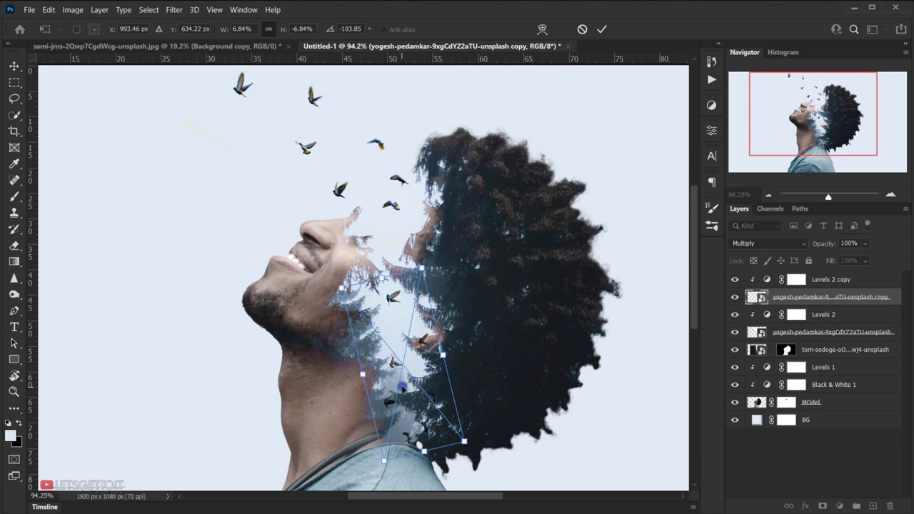
{"action": "left_click", "coordinate": [396, 344]}
{"action": "key", "text": "Return"}
{"action": "key", "text": "b"}
{"action": "key", "text": "ctrl+minus"}
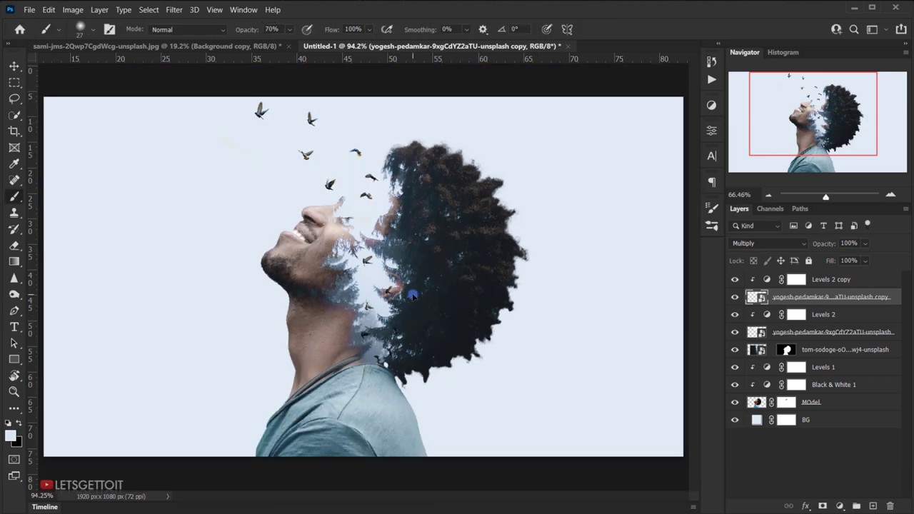
{"action": "scroll", "coordinate": [377, 309], "scroll_direction": "up", "scroll_amount": 1}
{"action": "scroll", "coordinate": [376, 309], "scroll_direction": "up", "scroll_amount": 2}
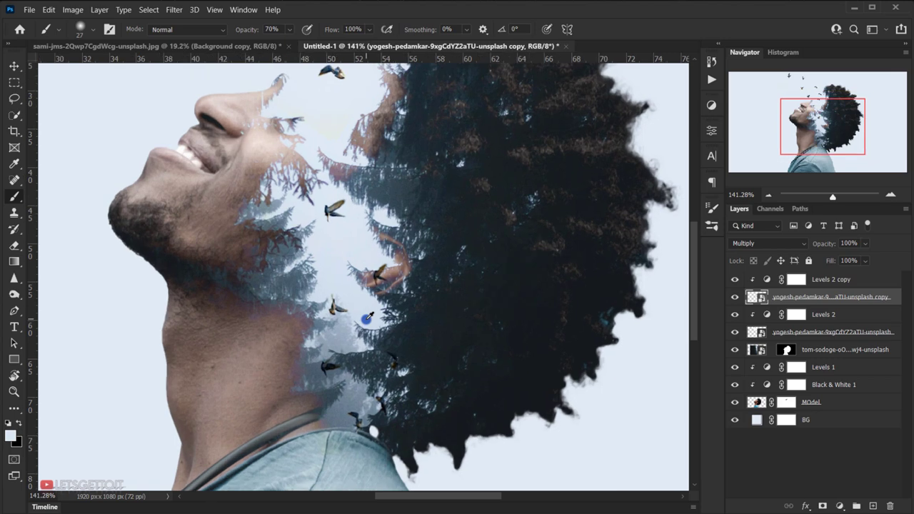
Add a black layer mask to the duplicated birds layer and paint white at 70% opacity to reveal two birds between jaw and hair.
{"action": "left_click", "coordinate": [822, 506], "text": "alt"}
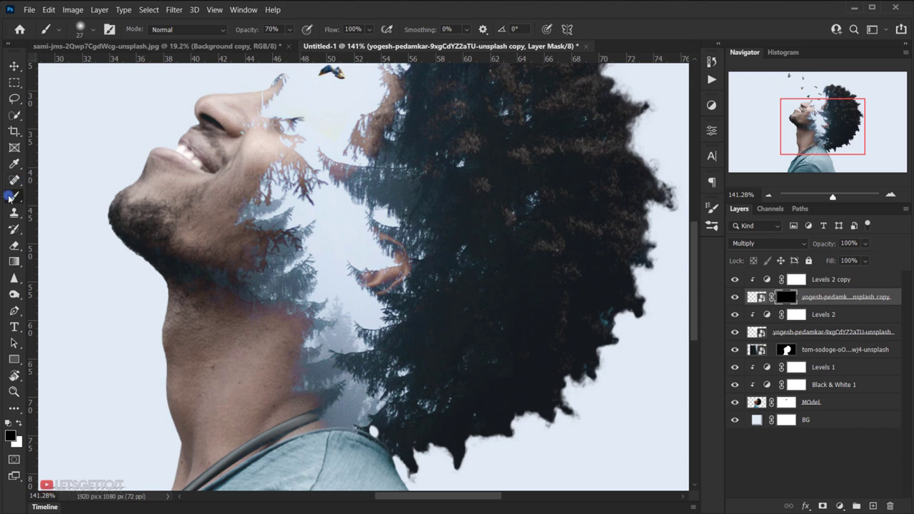
{"action": "left_click_drag", "start_coordinate": [348, 220], "coordinate": [379, 223]}
{"action": "left_click", "coordinate": [18, 423]}
{"action": "left_click_drag", "start_coordinate": [349, 225], "coordinate": [314, 226]}
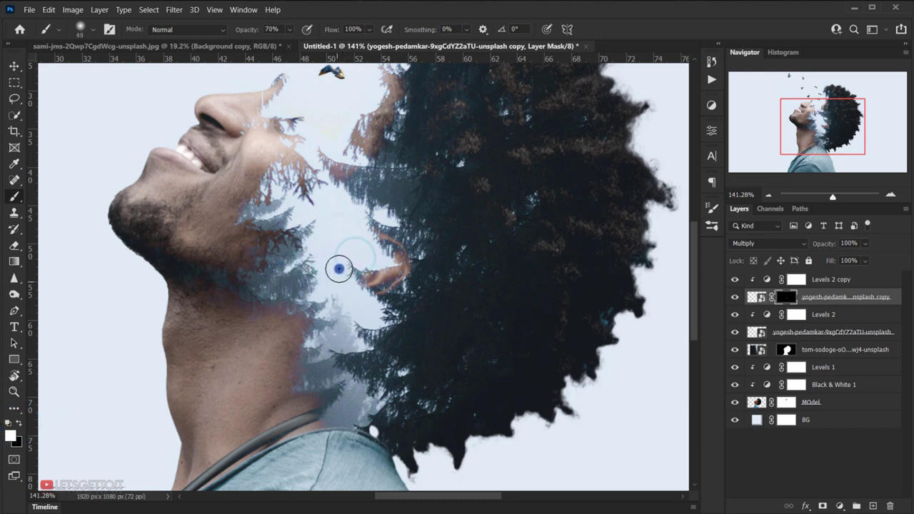
{"action": "mouse_move", "coordinate": [347, 276]}
{"action": "left_mouse_down"}
{"action": "mouse_move", "coordinate": [333, 294]}
{"action": "mouse_move", "coordinate": [333, 314]}
{"action": "mouse_move", "coordinate": [325, 296]}
{"action": "mouse_move", "coordinate": [337, 314]}
{"action": "mouse_move", "coordinate": [329, 235]}
{"action": "mouse_move", "coordinate": [336, 202]}
{"action": "mouse_move", "coordinate": [345, 205]}
{"action": "mouse_move", "coordinate": [322, 212]}
{"action": "mouse_move", "coordinate": [346, 210]}
{"action": "mouse_move", "coordinate": [335, 204]}
{"action": "mouse_move", "coordinate": [318, 249]}
{"action": "mouse_move", "coordinate": [317, 299]}
{"action": "mouse_move", "coordinate": [330, 301]}
{"action": "mouse_move", "coordinate": [330, 286]}
{"action": "mouse_move", "coordinate": [332, 310]}
{"action": "left_mouse_up"}
Examine how the two revealed birds blend with the misty trees, both close up and in the whole composition.
{"action": "scroll", "coordinate": [369, 310], "scroll_direction": "down", "scroll_amount": 1}
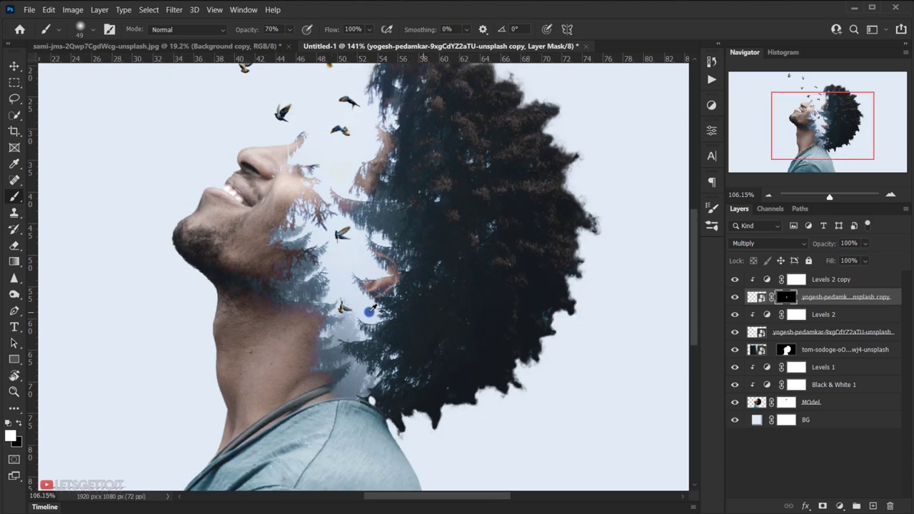
{"action": "scroll", "coordinate": [370, 309], "scroll_direction": "down", "scroll_amount": 3}
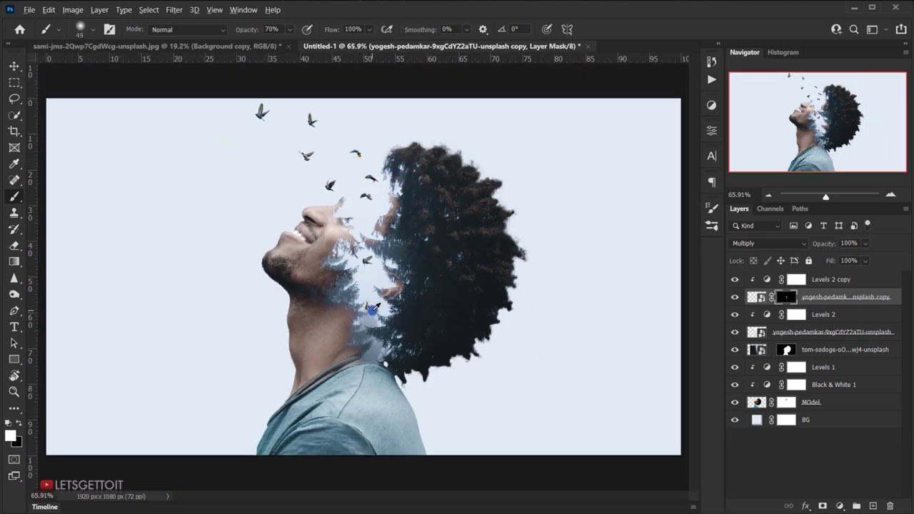
{"action": "scroll", "coordinate": [372, 307], "scroll_direction": "down", "scroll_amount": 1}
{"action": "scroll", "coordinate": [374, 296], "scroll_direction": "up", "scroll_amount": 3}
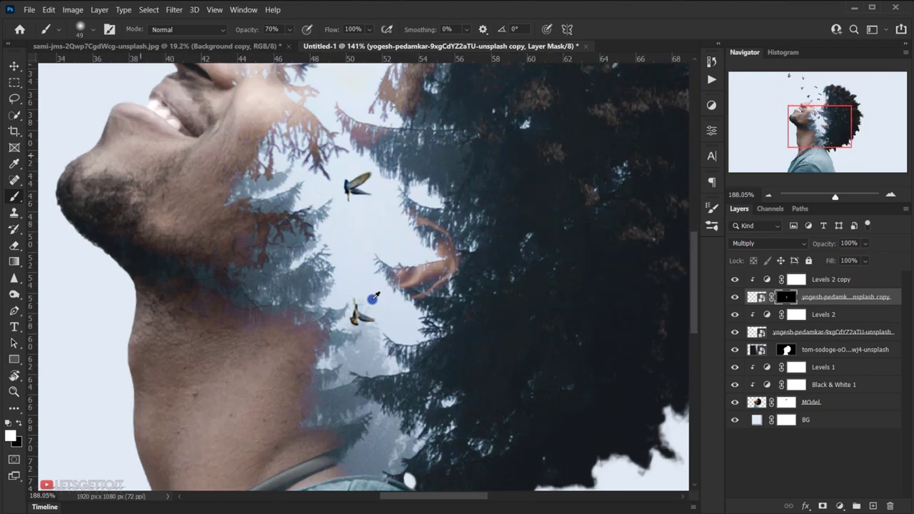
{"action": "scroll", "coordinate": [365, 316], "scroll_direction": "up", "scroll_amount": 4}
{"action": "scroll", "coordinate": [365, 316], "scroll_direction": "down", "scroll_amount": 6}
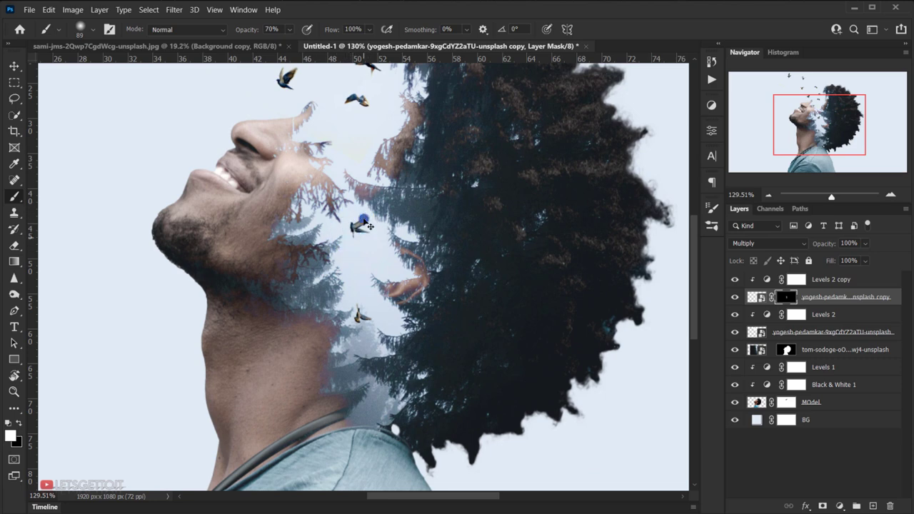
{"action": "scroll", "coordinate": [364, 230], "scroll_direction": "up", "scroll_amount": 4}
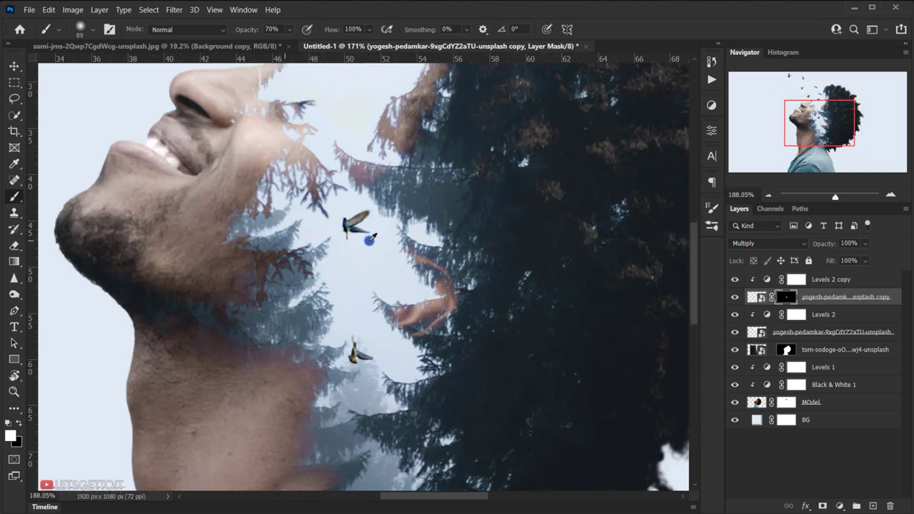
{"action": "left_click_drag", "start_coordinate": [367, 254], "coordinate": [289, 254]}
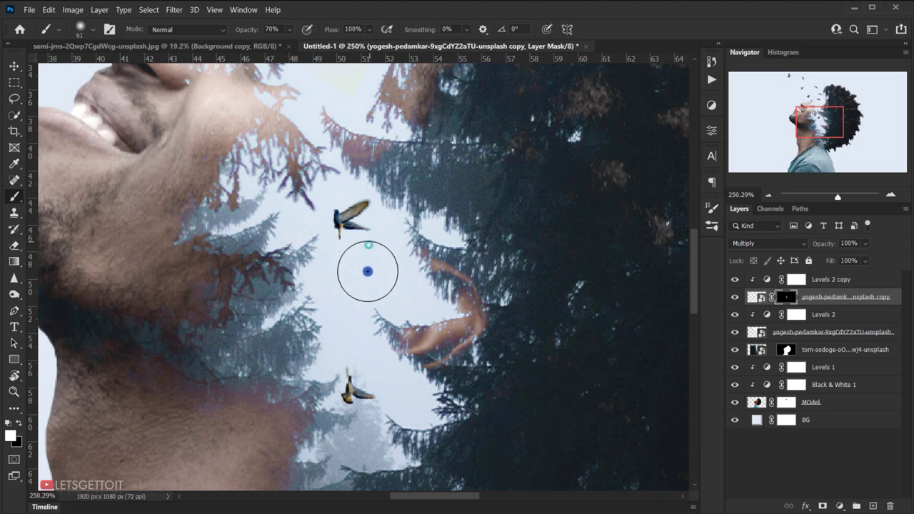
{"action": "scroll", "coordinate": [374, 254], "scroll_direction": "down", "scroll_amount": 2}
{"action": "scroll", "coordinate": [375, 254], "scroll_direction": "down", "scroll_amount": 1}
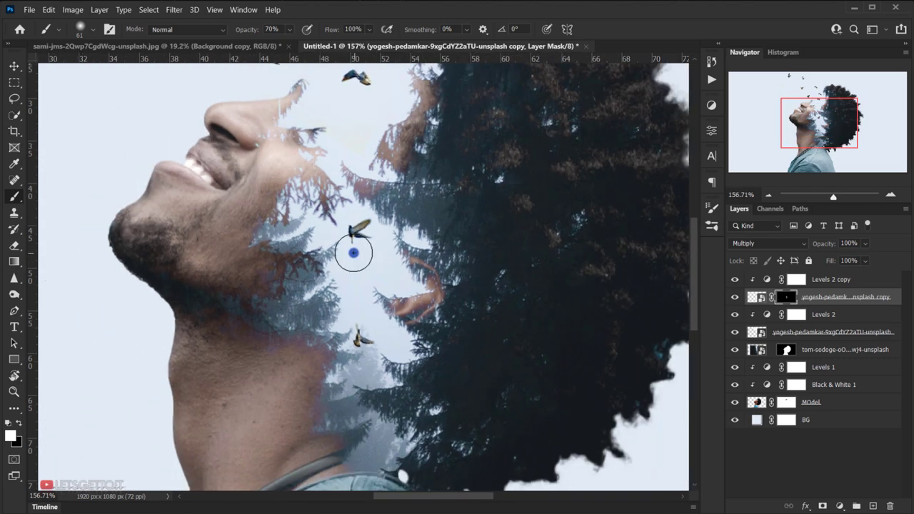
Fade the two revealed birds on the duplicate's mask by painting black with a soft brush at 20% opacity.
{"action": "scroll", "coordinate": [352, 249], "scroll_direction": "up", "scroll_amount": 5}
{"action": "left_click_drag", "start_coordinate": [342, 242], "coordinate": [351, 243]}
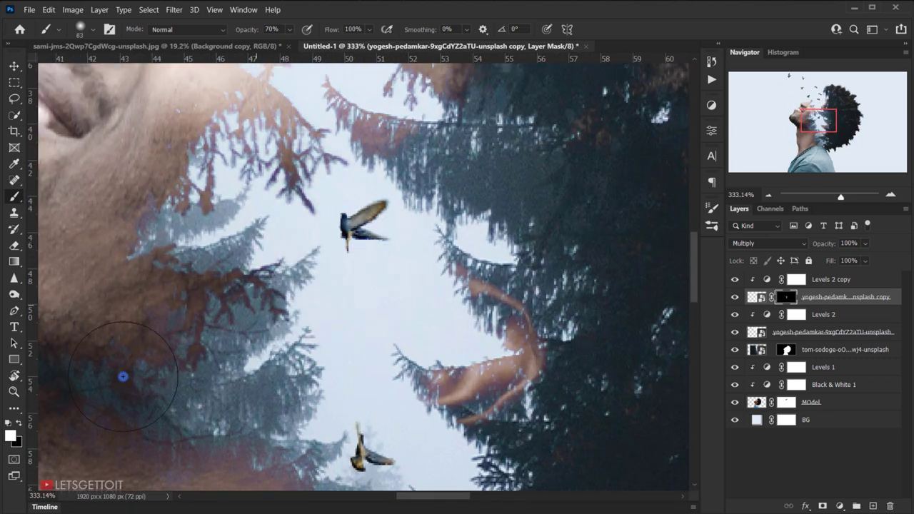
{"action": "left_click", "coordinate": [13, 422]}
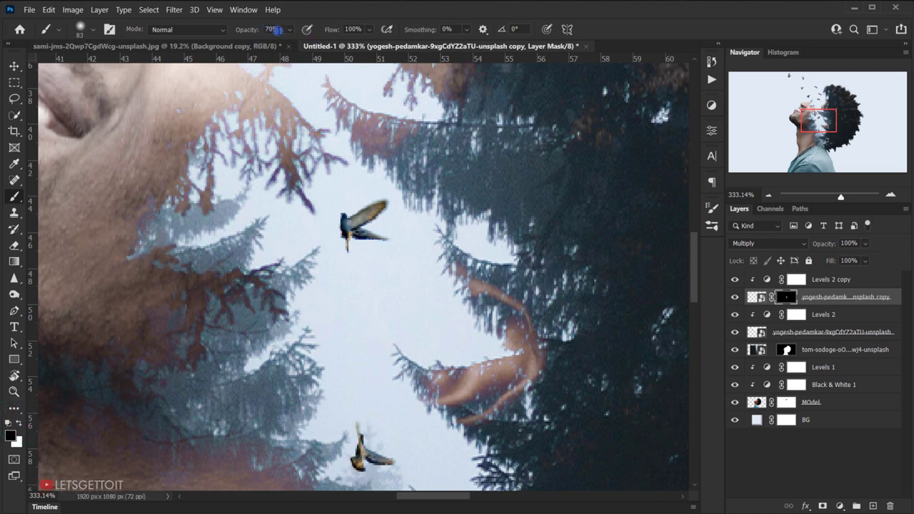
{"action": "left_click", "coordinate": [279, 30]}
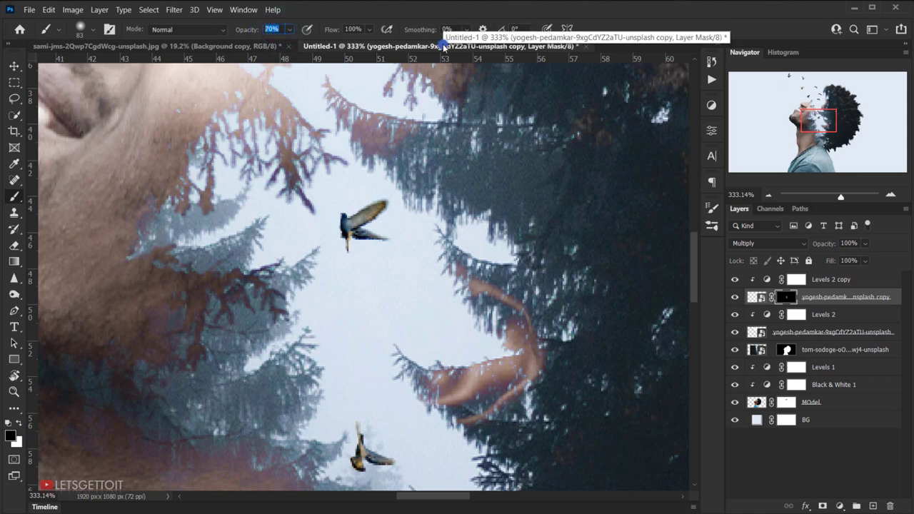
{"action": "mouse_move", "coordinate": [286, 221]}
{"action": "left_mouse_down"}
{"action": "mouse_move", "coordinate": [327, 222]}
{"action": "mouse_move", "coordinate": [373, 257]}
{"action": "mouse_move", "coordinate": [390, 244]}
{"action": "mouse_move", "coordinate": [387, 265]}
{"action": "mouse_move", "coordinate": [410, 229]}
{"action": "left_mouse_up"}
{"action": "key", "text": "bracketleft"}
{"action": "scroll", "coordinate": [340, 296], "scroll_direction": "down", "scroll_amount": 4}
{"action": "left_click_drag", "start_coordinate": [357, 308], "coordinate": [365, 309]}
{"action": "mouse_move", "coordinate": [357, 377]}
{"action": "left_mouse_down"}
{"action": "mouse_move", "coordinate": [392, 384]}
{"action": "mouse_move", "coordinate": [373, 390]}
{"action": "mouse_move", "coordinate": [378, 378]}
{"action": "mouse_move", "coordinate": [382, 392]}
{"action": "mouse_move", "coordinate": [332, 377]}
{"action": "left_mouse_up"}
{"action": "key", "text": "bracketleft"}
{"action": "scroll", "coordinate": [396, 350], "scroll_direction": "down", "scroll_amount": 3}
{"action": "key", "text": "x"}
{"action": "key", "text": "bracketright"}
{"action": "key", "text": "bracketright"}
{"action": "key", "text": "bracketright"}
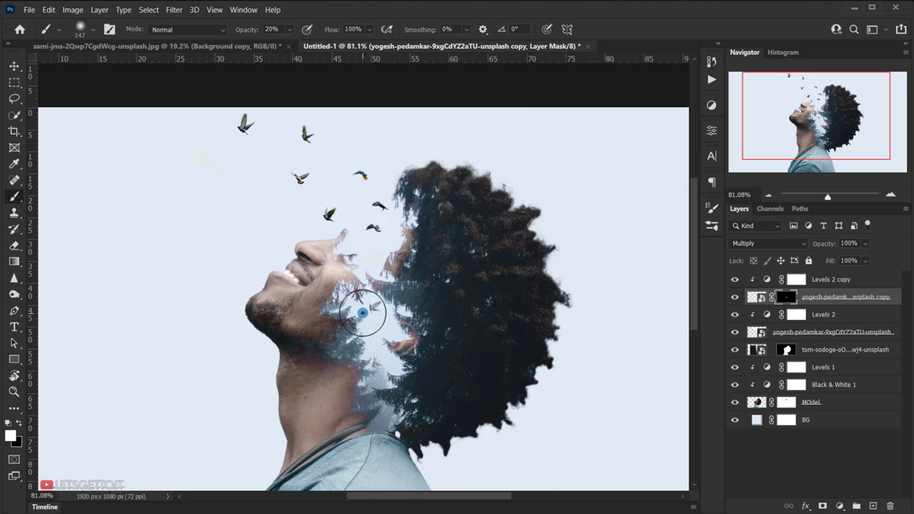
Add a layer mask to the original birds layer and softly fade the birds nearest the face and hair with black at 20% opacity.
{"action": "scroll", "coordinate": [364, 309], "scroll_direction": "down", "scroll_amount": 2}
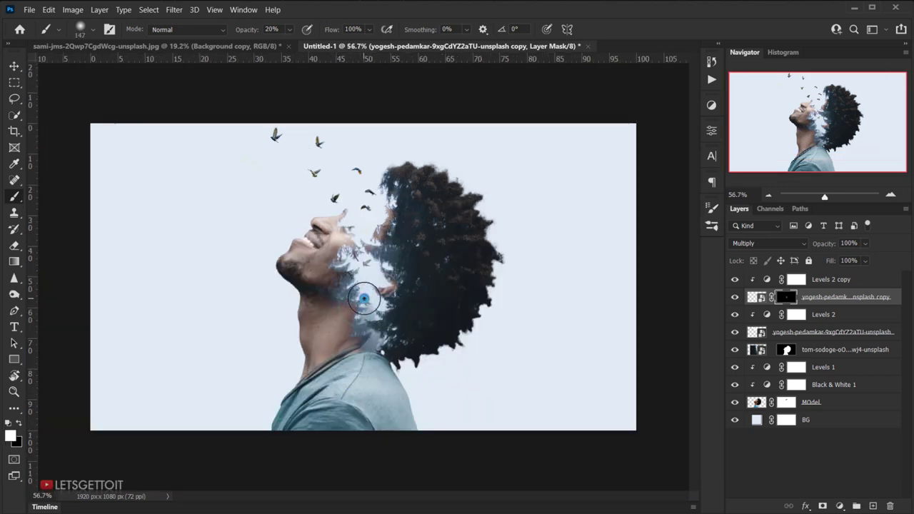
{"action": "scroll", "coordinate": [345, 335], "scroll_direction": "up", "scroll_amount": 1}
{"action": "scroll", "coordinate": [377, 116], "scroll_direction": "up", "scroll_amount": 4}
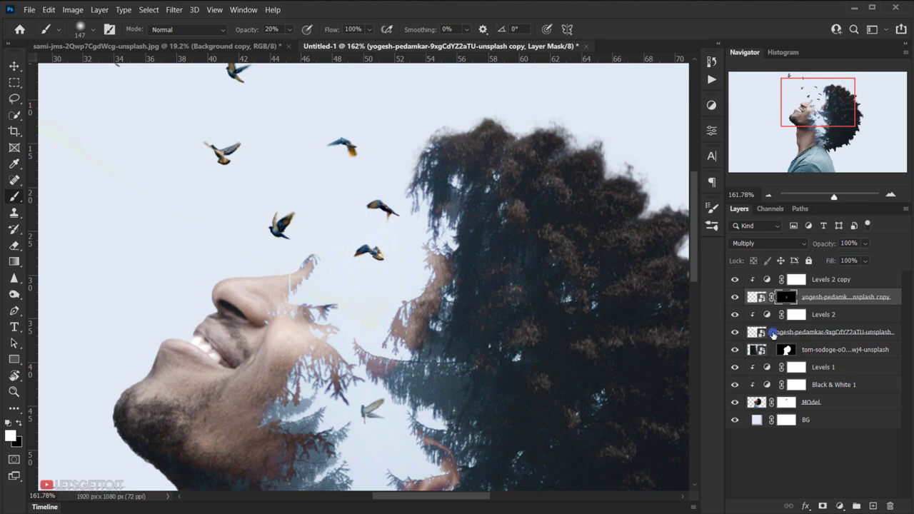
{"action": "left_click", "coordinate": [782, 334]}
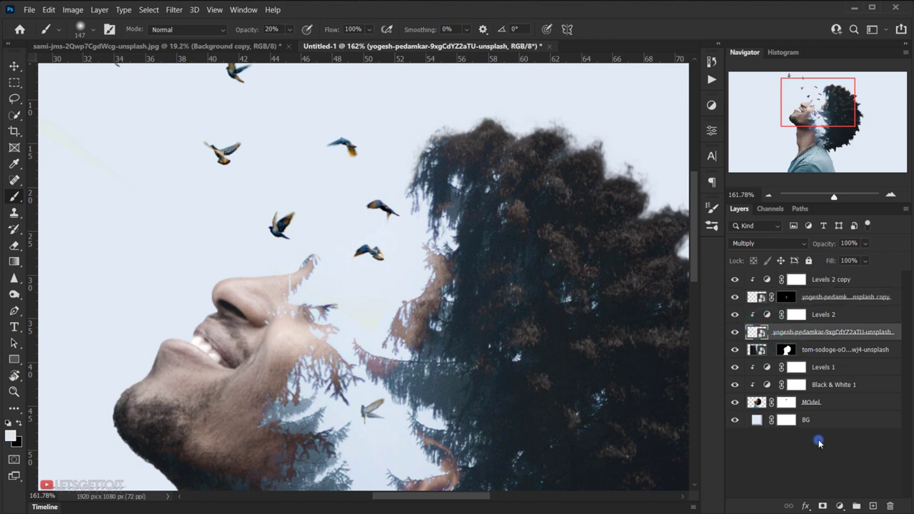
{"action": "left_click", "coordinate": [822, 506]}
{"action": "mouse_move", "coordinate": [365, 255]}
{"action": "left_mouse_down"}
{"action": "mouse_move", "coordinate": [373, 262]}
{"action": "mouse_move", "coordinate": [371, 255]}
{"action": "left_mouse_up"}
{"action": "key", "text": "x"}
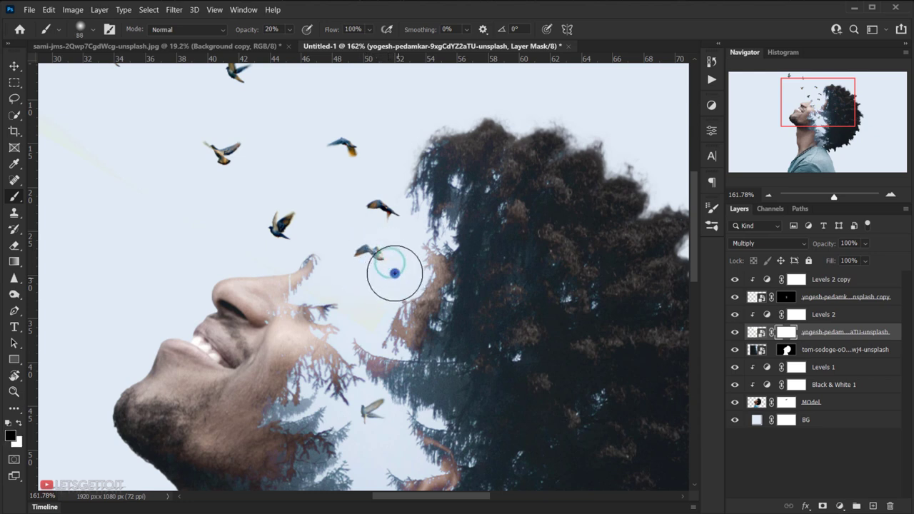
{"action": "mouse_move", "coordinate": [402, 250]}
{"action": "left_mouse_down"}
{"action": "mouse_move", "coordinate": [404, 205]}
{"action": "mouse_move", "coordinate": [411, 210]}
{"action": "left_mouse_up"}
{"action": "left_click", "coordinate": [290, 241]}
{"action": "left_click_drag", "start_coordinate": [377, 262], "coordinate": [385, 275]}
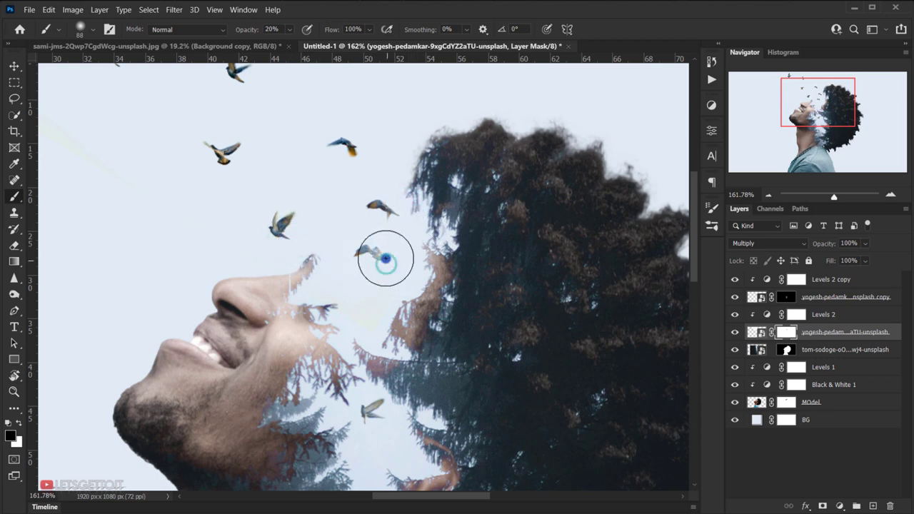
Group both birds layers with their clipped Levels adjustments and name the group Birds.
{"action": "scroll", "coordinate": [384, 260], "scroll_direction": "down", "scroll_amount": 5}
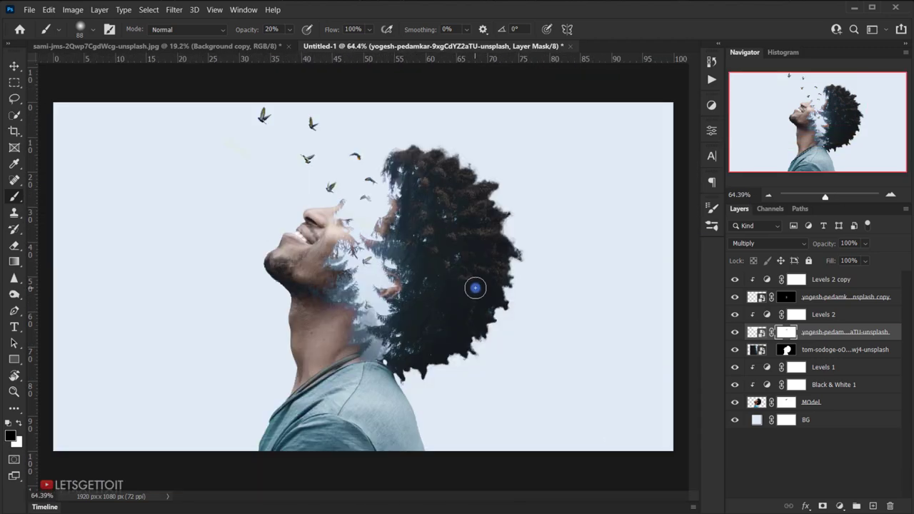
{"action": "scroll", "coordinate": [475, 288], "scroll_direction": "down", "scroll_amount": 2}
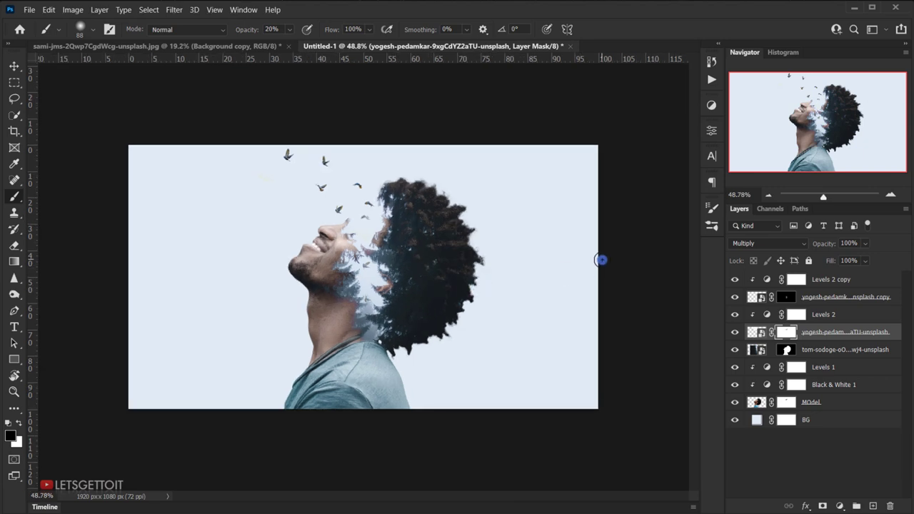
{"action": "scroll", "coordinate": [601, 260], "scroll_direction": "up", "scroll_amount": 2}
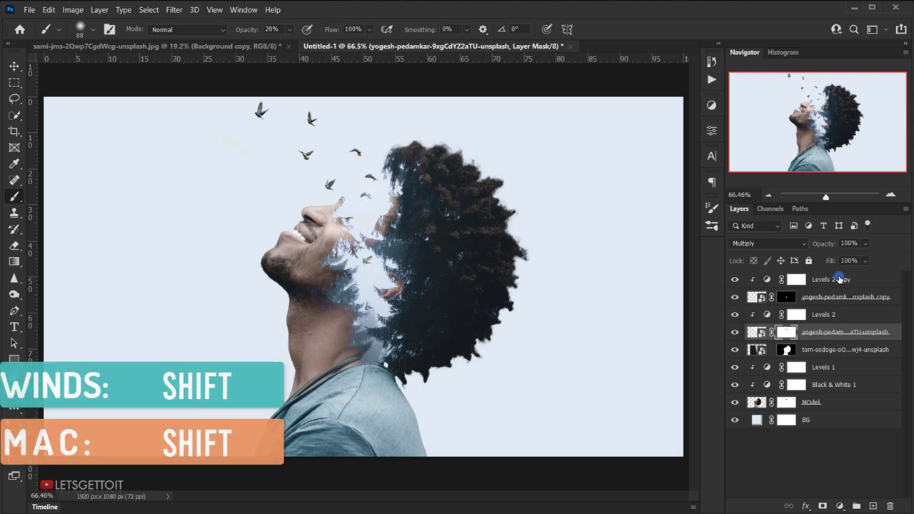
{"action": "left_click", "coordinate": [850, 279], "text": "shift"}
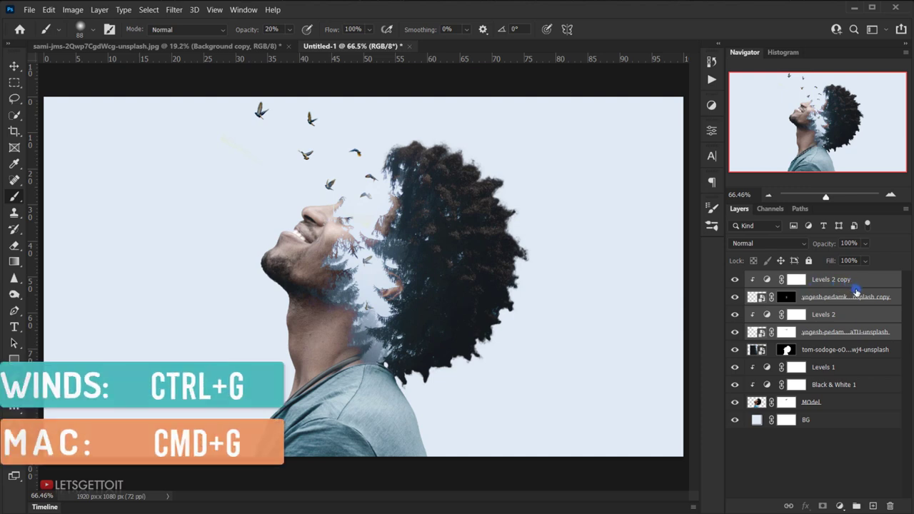
{"action": "key", "text": "ctrl+g"}
{"action": "double_click", "coordinate": [781, 279]}
{"action": "type", "text": "Birds"}
{"action": "key", "text": "Return"}
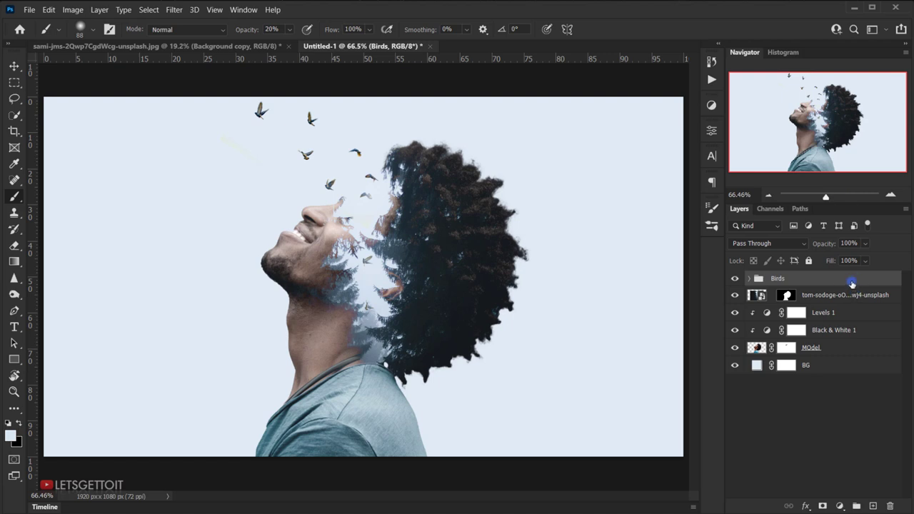
Add a Solid Color fill layer above the Birds group in a muted khaki of about #b2a773.
{"action": "left_click", "coordinate": [840, 506]}
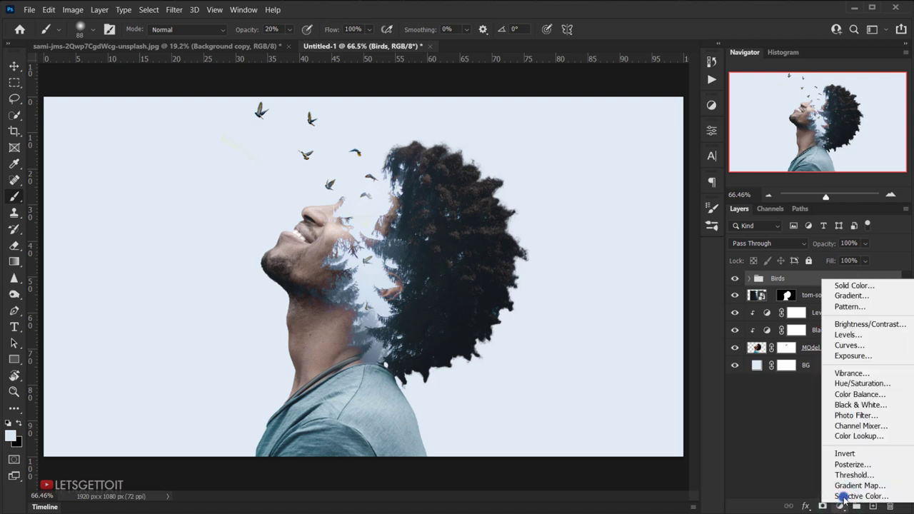
{"action": "left_click", "coordinate": [854, 285]}
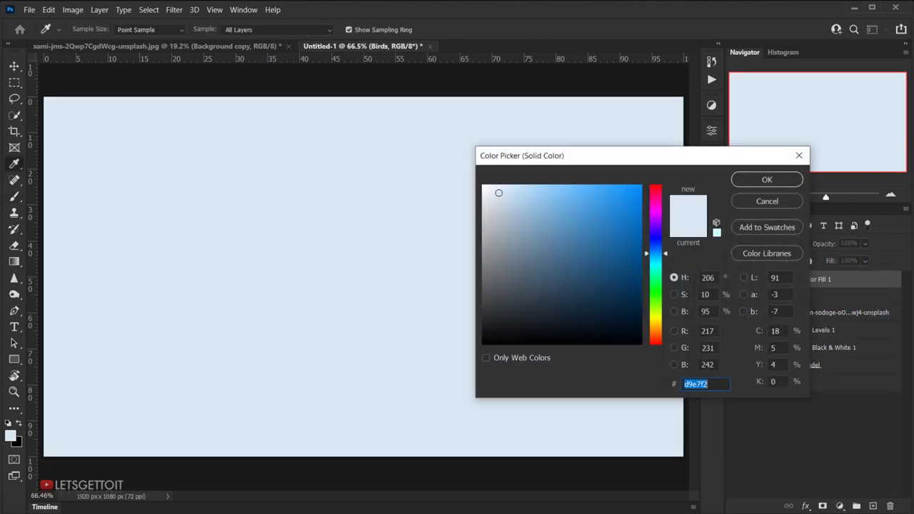
{"action": "left_click_drag", "start_coordinate": [658, 264], "coordinate": [660, 327]}
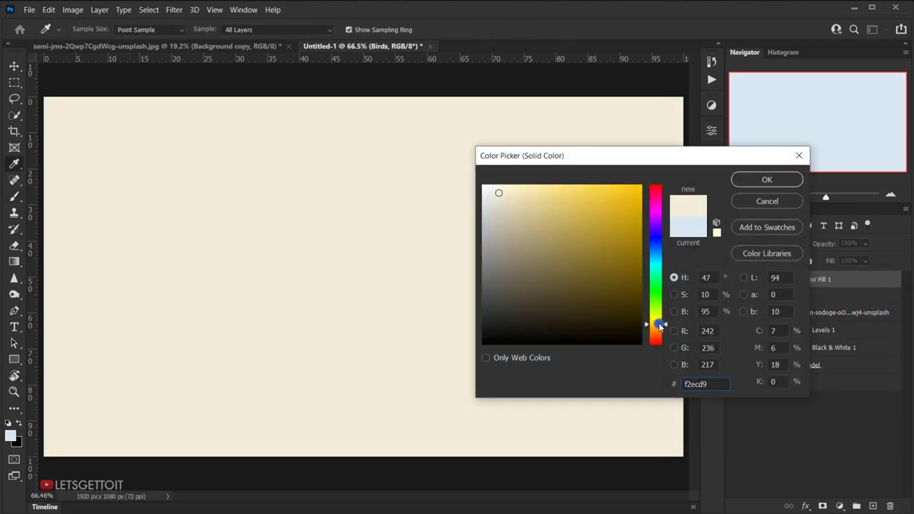
{"action": "left_click", "coordinate": [541, 239]}
{"action": "left_click", "coordinate": [532, 229]}
{"action": "left_click_drag", "start_coordinate": [532, 229], "coordinate": [554, 234]}
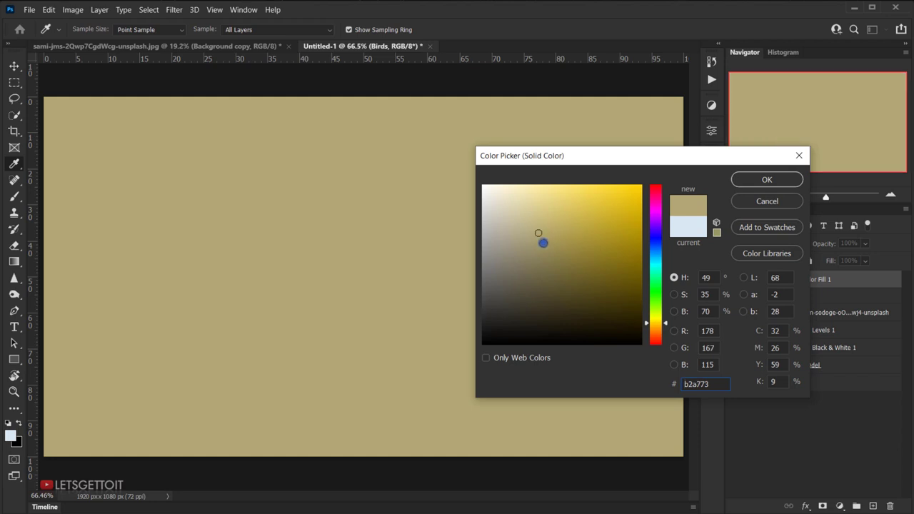
{"action": "left_click", "coordinate": [660, 322]}
{"action": "left_click_drag", "start_coordinate": [664, 325], "coordinate": [664, 326]}
{"action": "left_click", "coordinate": [764, 187]}
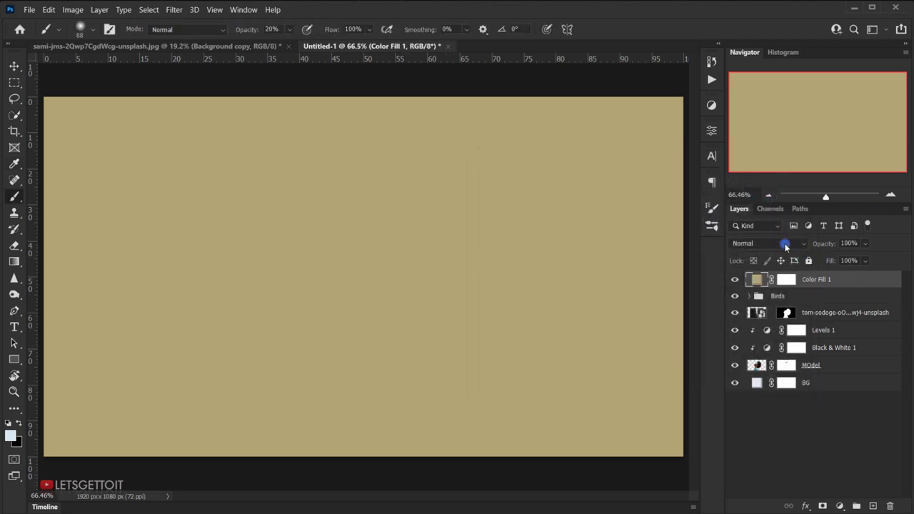
Blend the colour fill layer in Exclusion mode at 10% opacity and compare the image with and without it.
{"action": "left_click", "coordinate": [785, 244]}
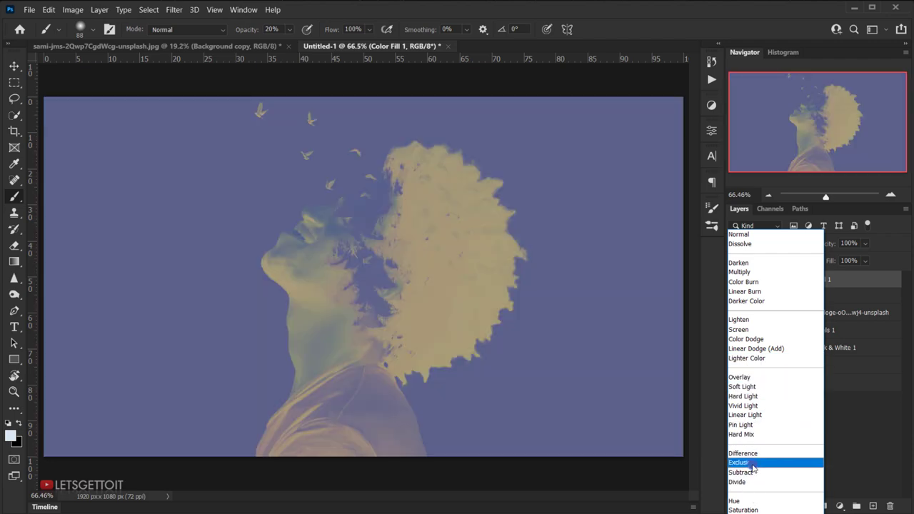
{"action": "left_click", "coordinate": [750, 463]}
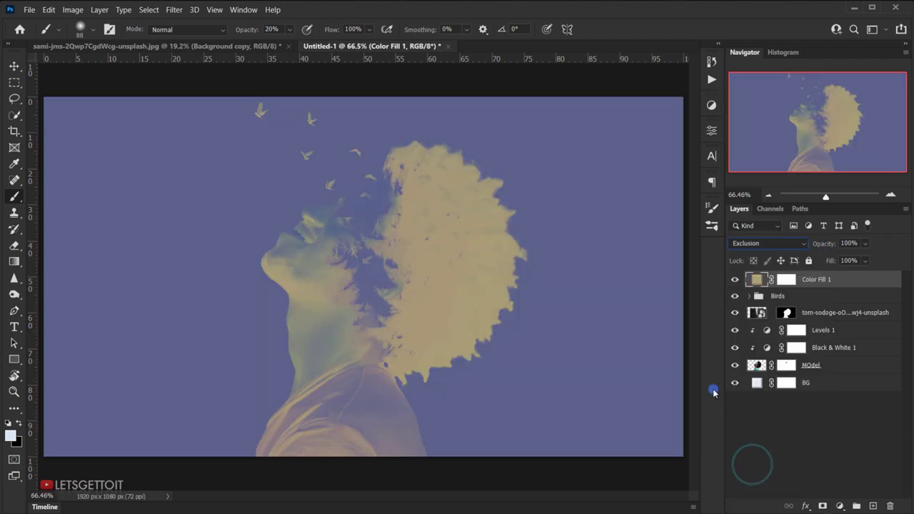
{"action": "left_click", "coordinate": [857, 243]}
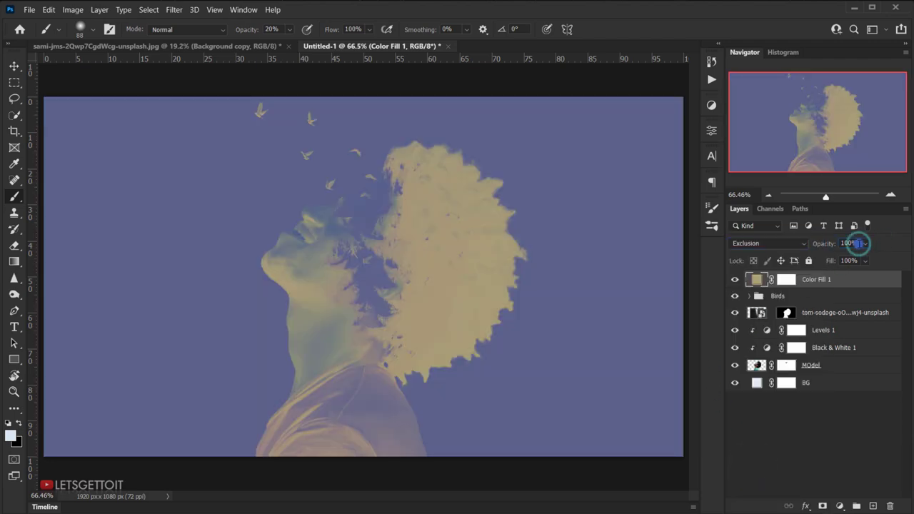
{"action": "type", "text": "30"}
{"action": "key", "text": "Return"}
{"action": "type", "text": "10"}
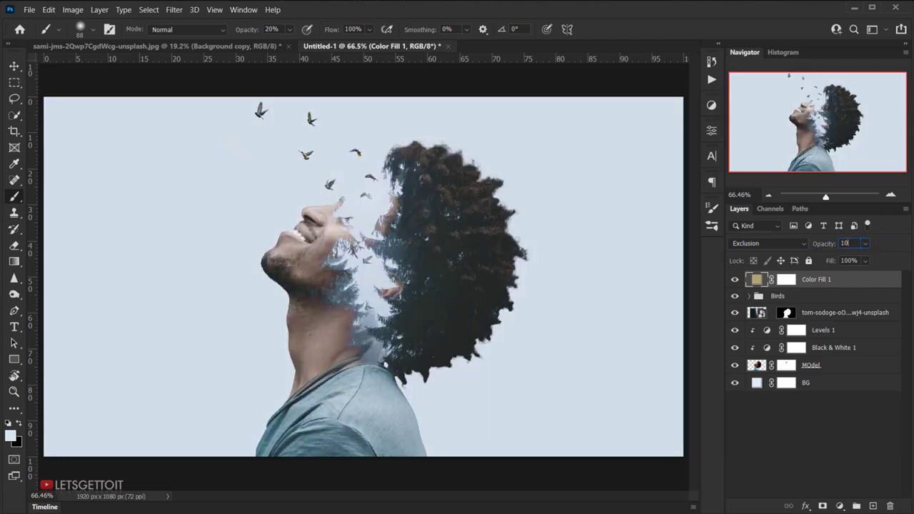
{"action": "left_click", "coordinate": [734, 280]}
{"action": "left_click", "coordinate": [734, 280]}
{"action": "left_click", "coordinate": [733, 282]}
{"action": "left_click", "coordinate": [733, 281]}
{"action": "left_click", "coordinate": [733, 281]}
{"action": "left_click", "coordinate": [733, 282]}
Add a Curves adjustment layer above the colour fill and place shadow, midtone and highlight points on its RGB curve.
{"action": "left_click", "coordinate": [841, 506]}
{"action": "left_click", "coordinate": [853, 349]}
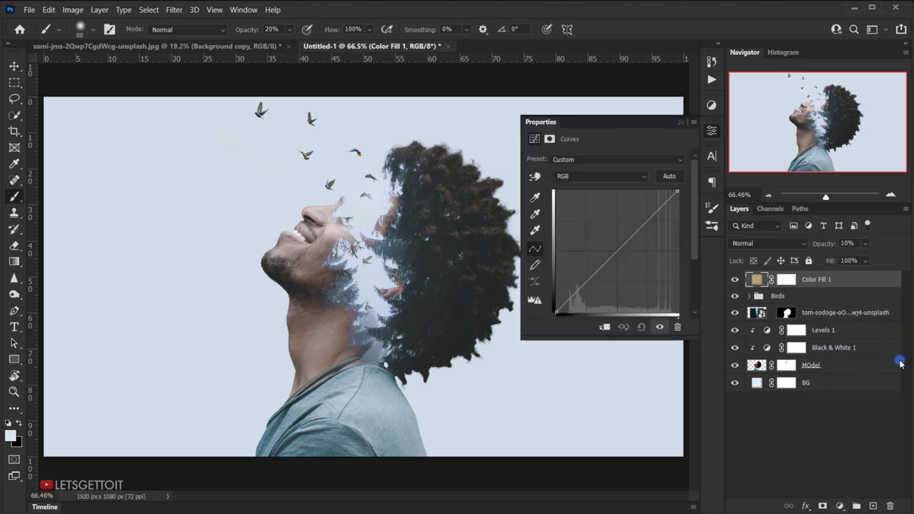
{"action": "left_click", "coordinate": [590, 281]}
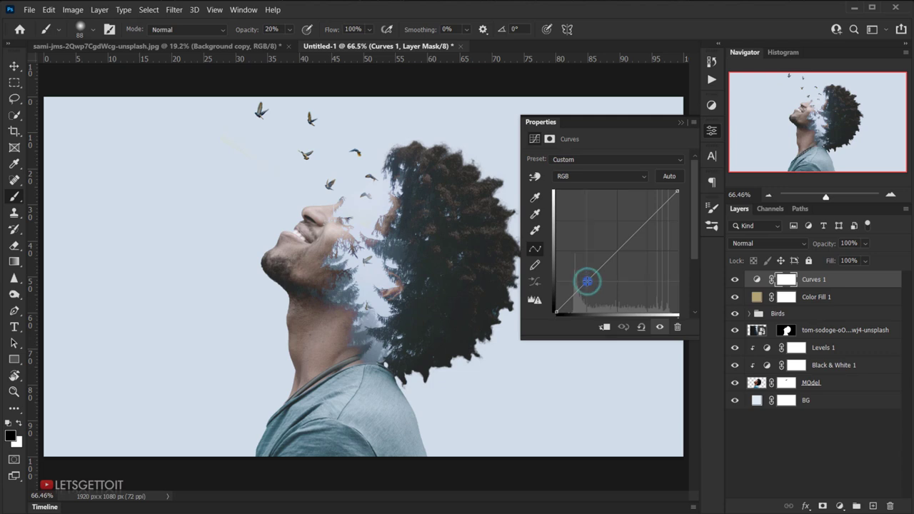
{"action": "left_click", "coordinate": [616, 251]}
{"action": "left_click", "coordinate": [646, 223]}
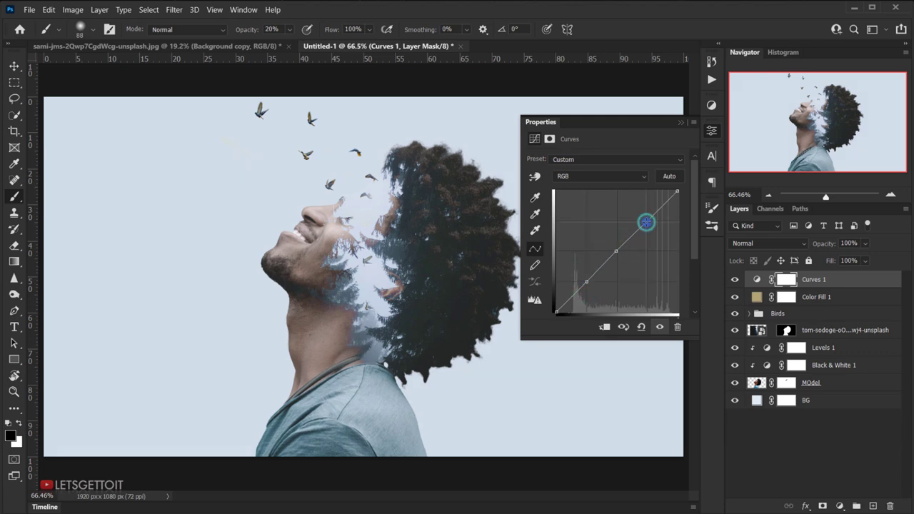
Shape the RGB curve into a gentle S by lowering the shadow point and slightly raising the midtone and highlight points.
{"action": "left_click_drag", "start_coordinate": [589, 281], "coordinate": [589, 284]}
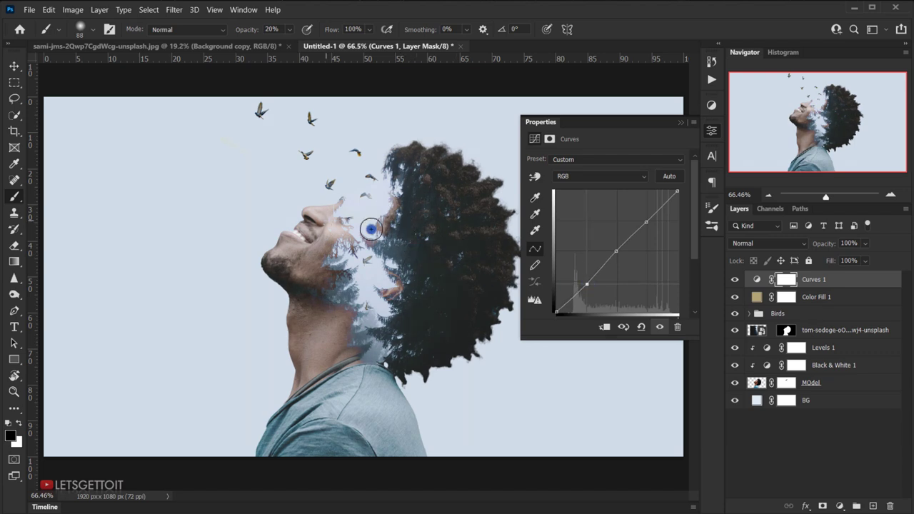
{"action": "left_click_drag", "start_coordinate": [587, 284], "coordinate": [592, 284]}
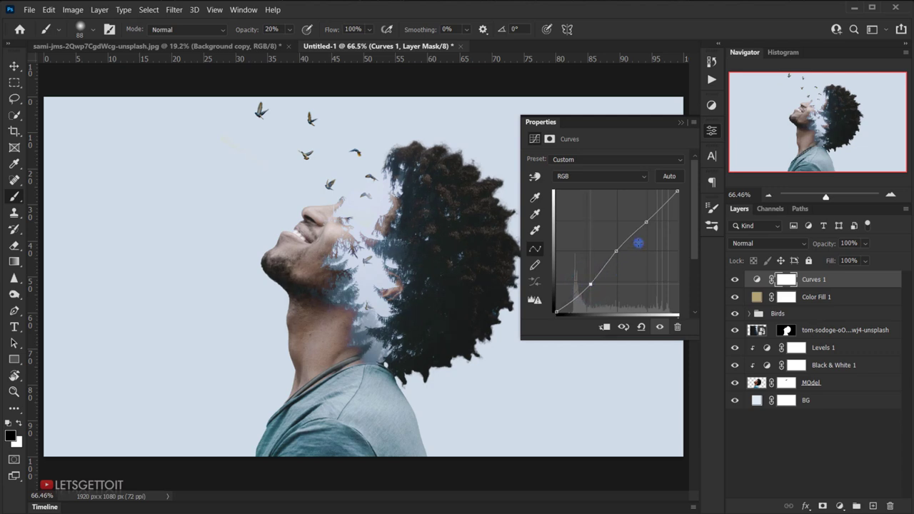
{"action": "left_click_drag", "start_coordinate": [645, 222], "coordinate": [650, 224]}
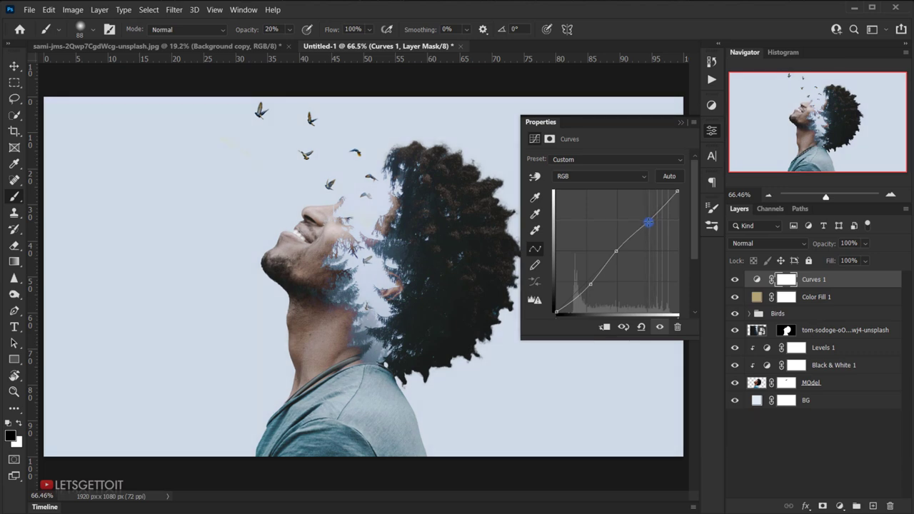
{"action": "mouse_move", "coordinate": [593, 280]}
{"action": "left_mouse_down"}
{"action": "mouse_move", "coordinate": [587, 287]}
{"action": "mouse_move", "coordinate": [589, 279]}
{"action": "left_mouse_up"}
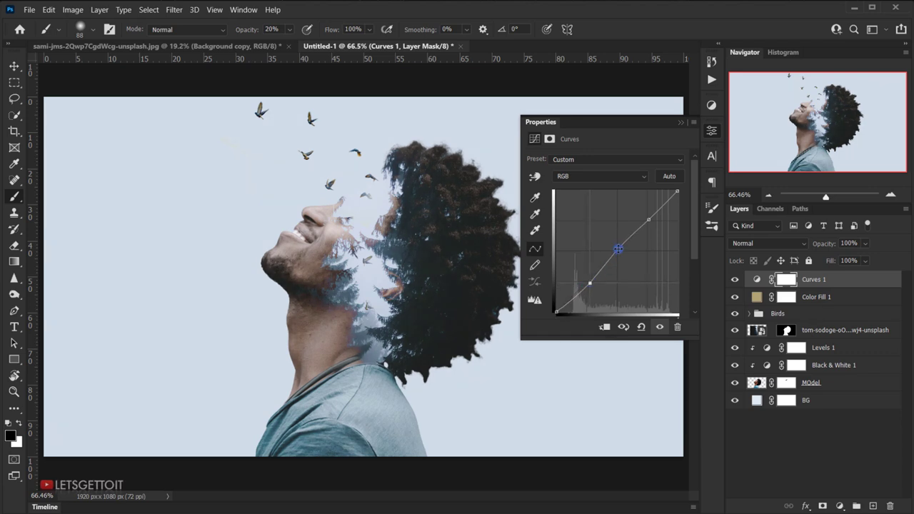
{"action": "left_click_drag", "start_coordinate": [614, 249], "coordinate": [617, 248]}
{"action": "left_click_drag", "start_coordinate": [648, 220], "coordinate": [647, 218]}
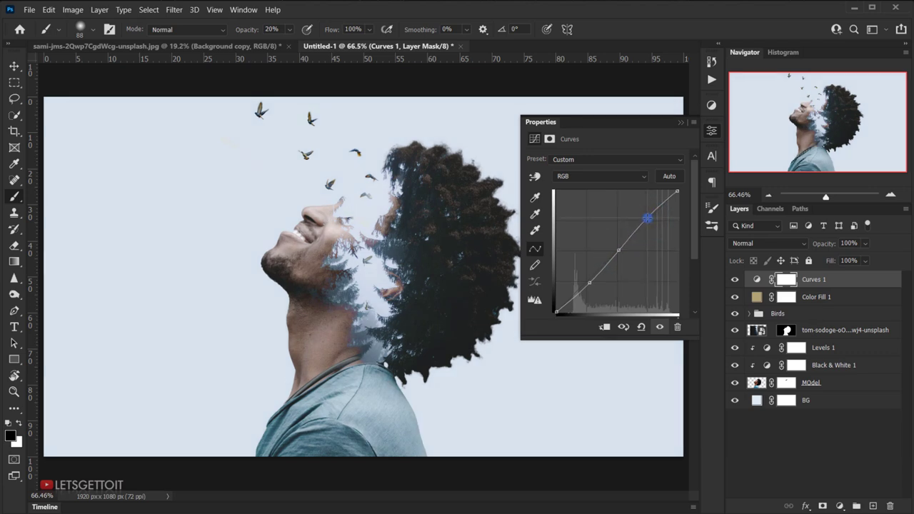
Raise the curve's black endpoint and lower its white endpoint slightly for a faded matte look.
{"action": "left_click", "coordinate": [558, 313]}
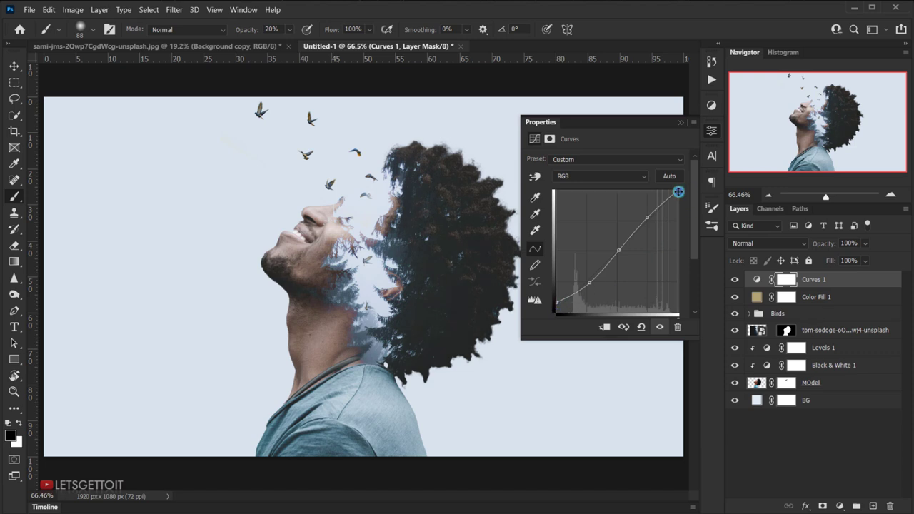
{"action": "left_click_drag", "start_coordinate": [678, 195], "coordinate": [683, 199]}
{"action": "left_click", "coordinate": [681, 119]}
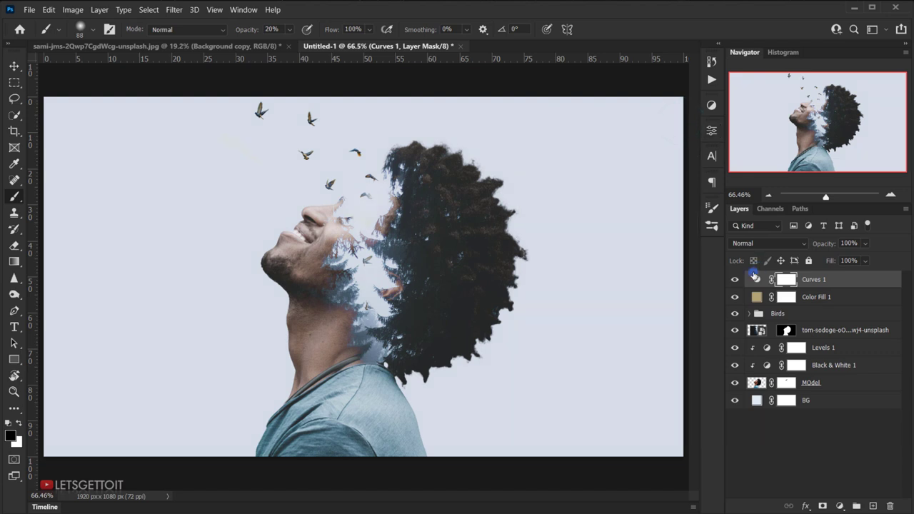
Compare the image with and without the Curves adjustment and set that layer's opacity to 70%.
{"action": "left_click", "coordinate": [735, 280]}
{"action": "left_click", "coordinate": [735, 279]}
{"action": "left_click", "coordinate": [735, 279]}
{"action": "left_click", "coordinate": [735, 279]}
{"action": "left_click", "coordinate": [735, 280]}
{"action": "left_click", "coordinate": [735, 279]}
{"action": "left_click_drag", "start_coordinate": [859, 244], "coordinate": [804, 243]}
{"action": "type", "text": "70"}
{"action": "key", "text": "Return"}
{"action": "left_click", "coordinate": [839, 280]}
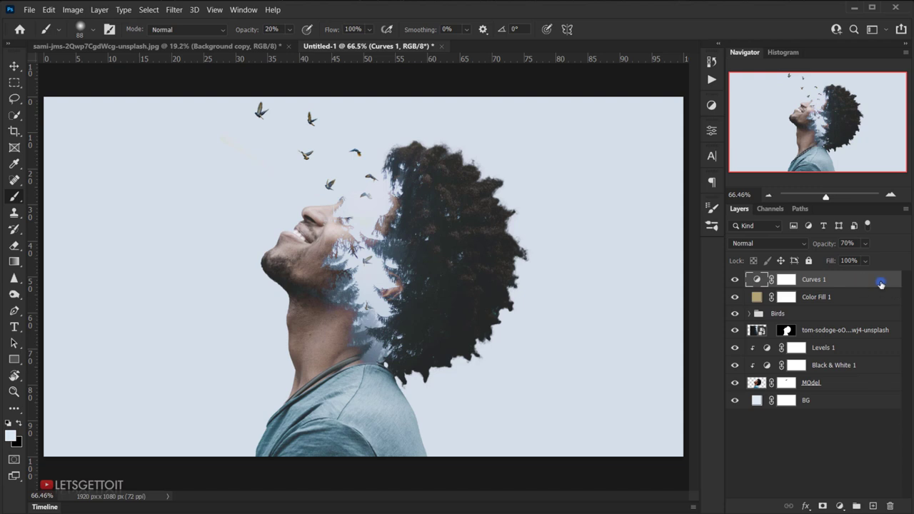
Add a Levels adjustment layer above the Curves layer and set the Red channel's output levels to 8 and 244.
{"action": "left_click", "coordinate": [840, 506]}
{"action": "left_click", "coordinate": [847, 341]}
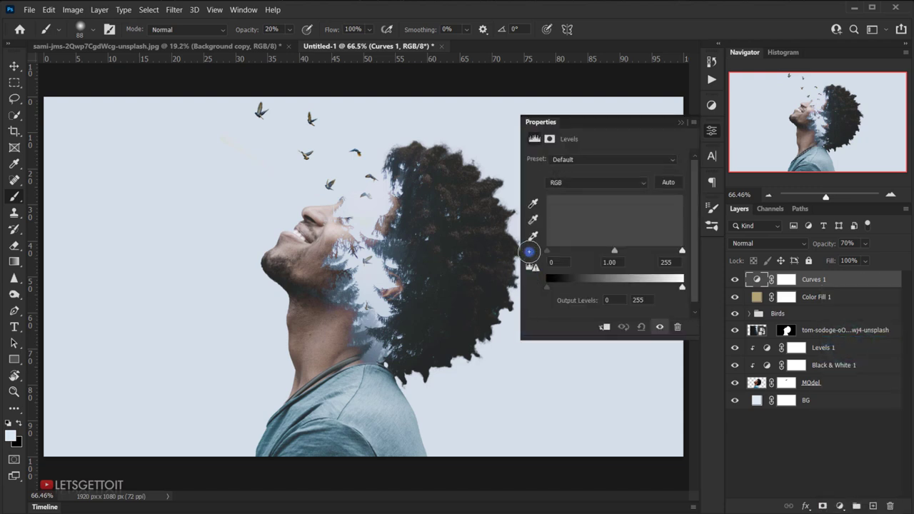
{"action": "left_click", "coordinate": [582, 183]}
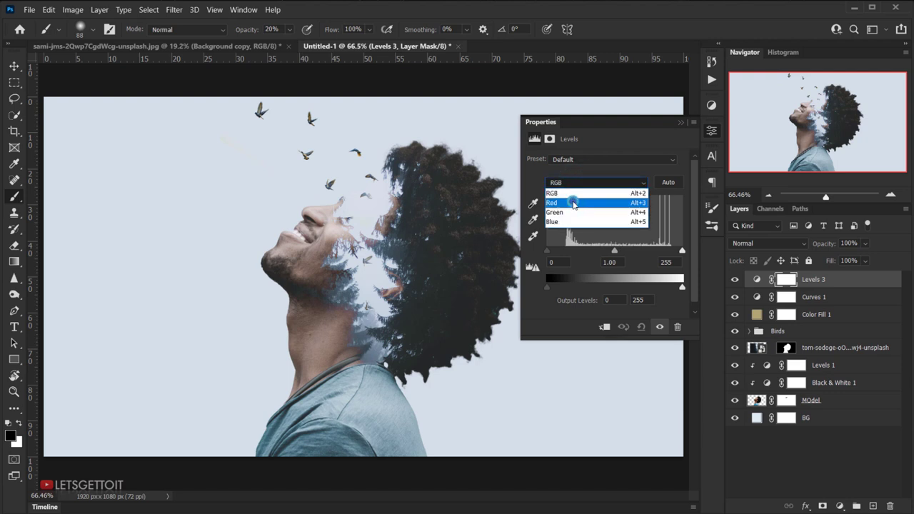
{"action": "left_click", "coordinate": [573, 203]}
{"action": "left_click_drag", "start_coordinate": [548, 288], "coordinate": [556, 289]}
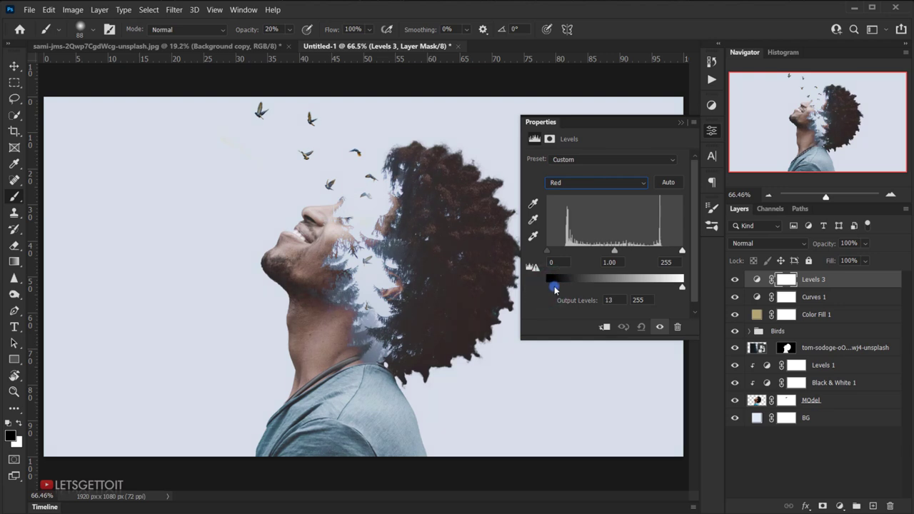
{"action": "left_click_drag", "start_coordinate": [683, 287], "coordinate": [678, 289]}
Raise the black output level of the Blue channel in the same Levels adjustment and slightly lower its white output level.
{"action": "left_click", "coordinate": [607, 190]}
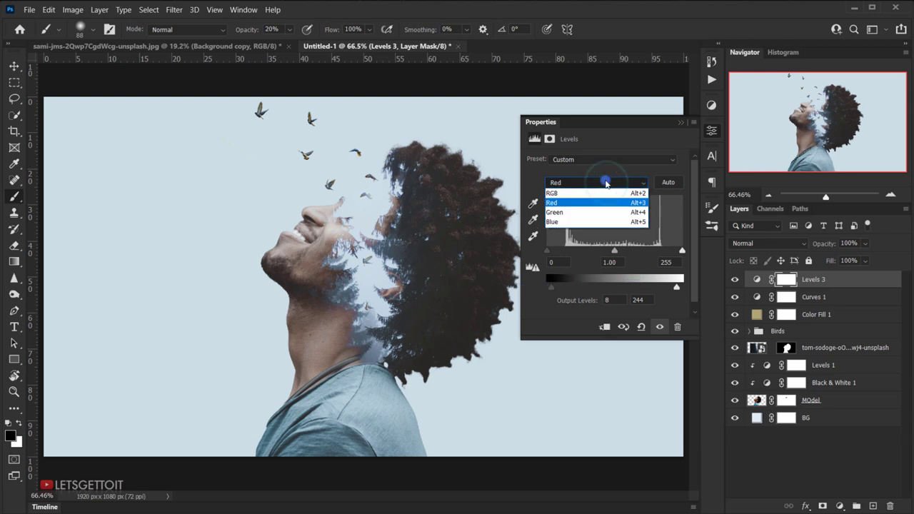
{"action": "left_click", "coordinate": [588, 222]}
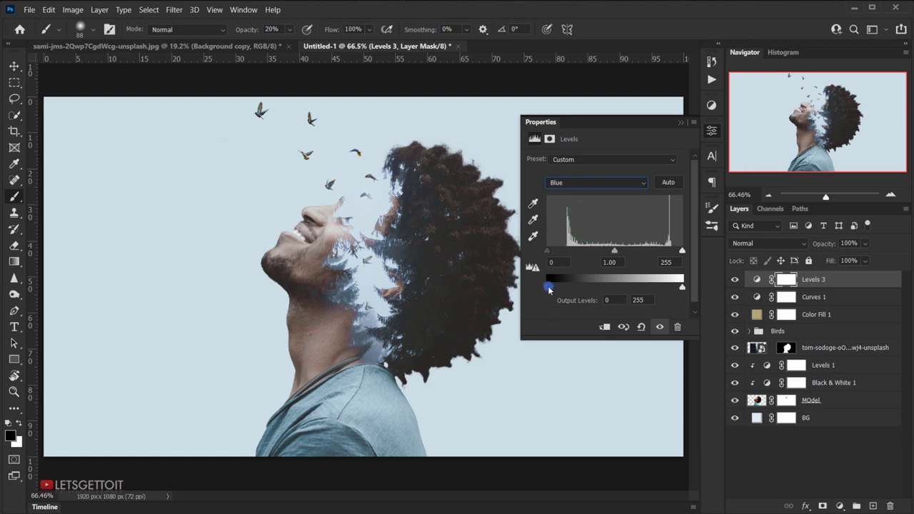
{"action": "left_click_drag", "start_coordinate": [548, 287], "coordinate": [555, 289]}
{"action": "left_click_drag", "start_coordinate": [684, 288], "coordinate": [681, 290]}
{"action": "left_click", "coordinate": [682, 125]}
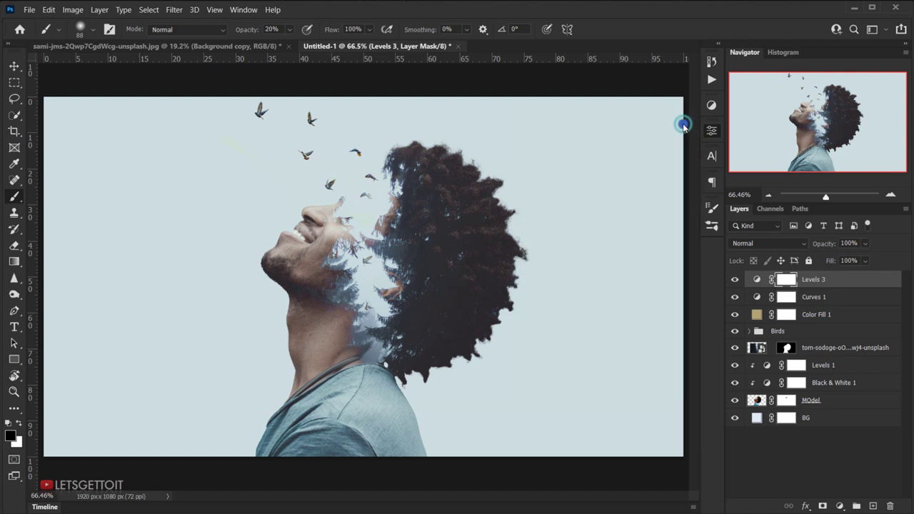
Compare the image with and without the top Levels adjustment and examine the graded composite close up and from afar.
{"action": "left_click", "coordinate": [734, 279]}
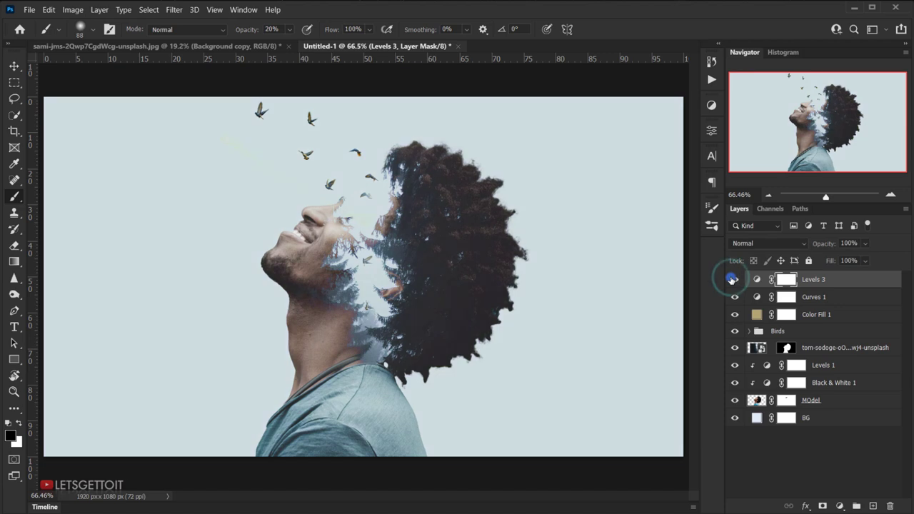
{"action": "left_click", "coordinate": [732, 279]}
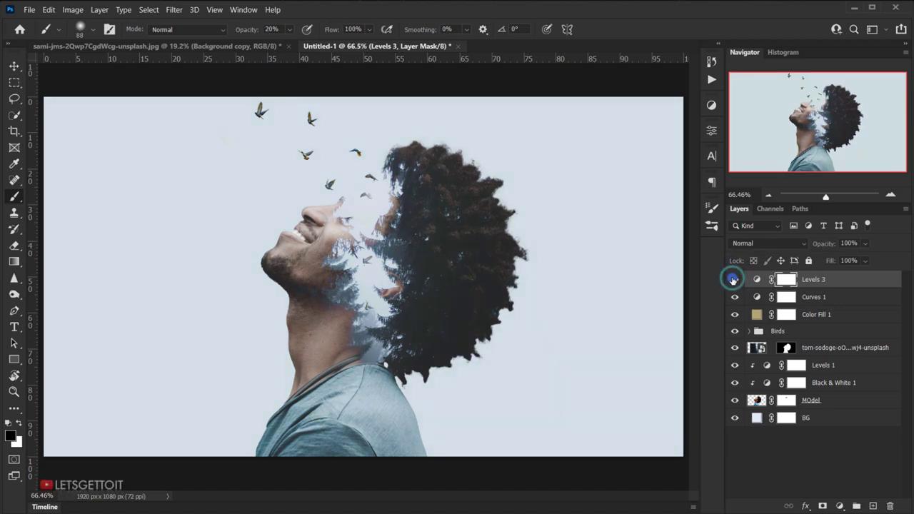
{"action": "key", "text": "ctrl+minus"}
{"action": "key", "text": "ctrl+minus"}
{"action": "scroll", "coordinate": [458, 240], "scroll_direction": "up", "scroll_amount": 5}
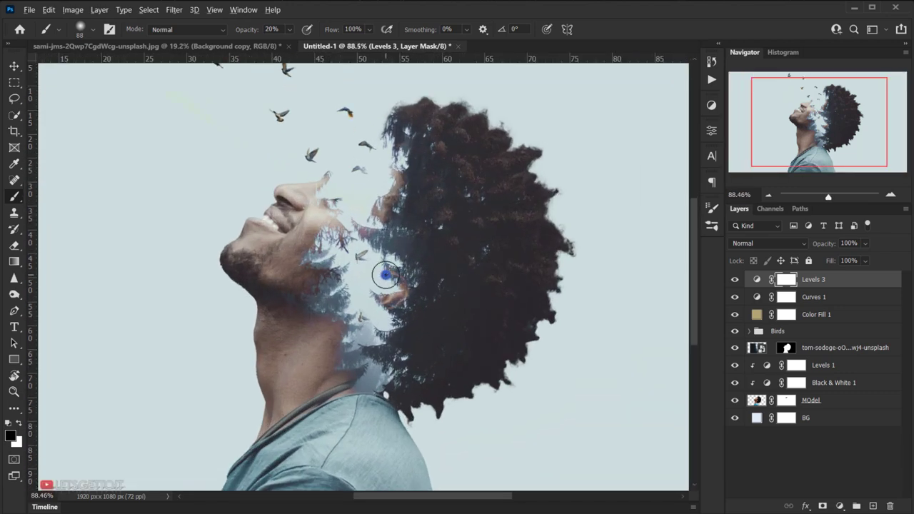
{"action": "scroll", "coordinate": [387, 272], "scroll_direction": "up", "scroll_amount": 1}
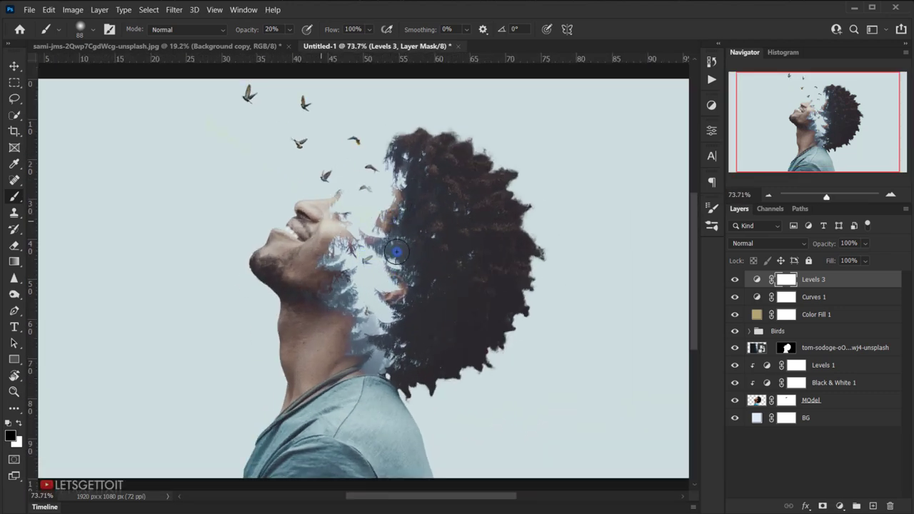
{"action": "scroll", "coordinate": [398, 299], "scroll_direction": "down", "scroll_amount": 2}
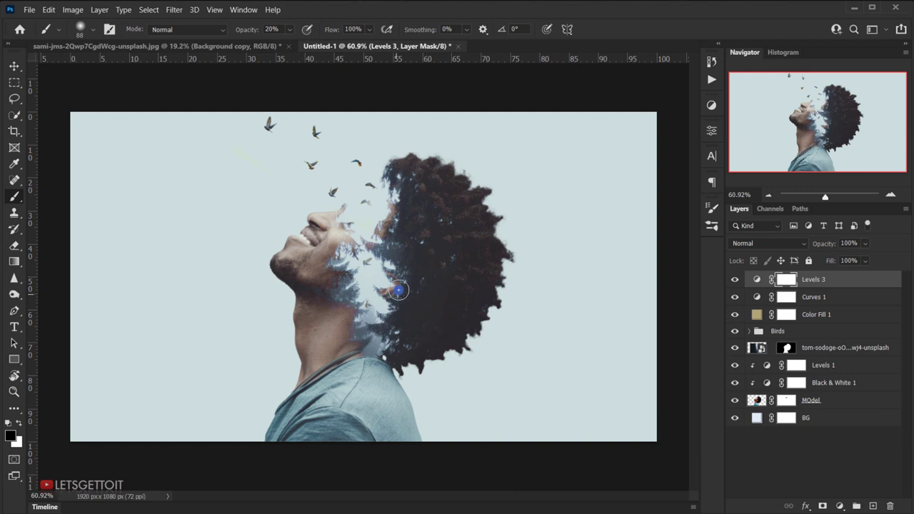
{"action": "scroll", "coordinate": [418, 243], "scroll_direction": "down", "scroll_amount": 2}
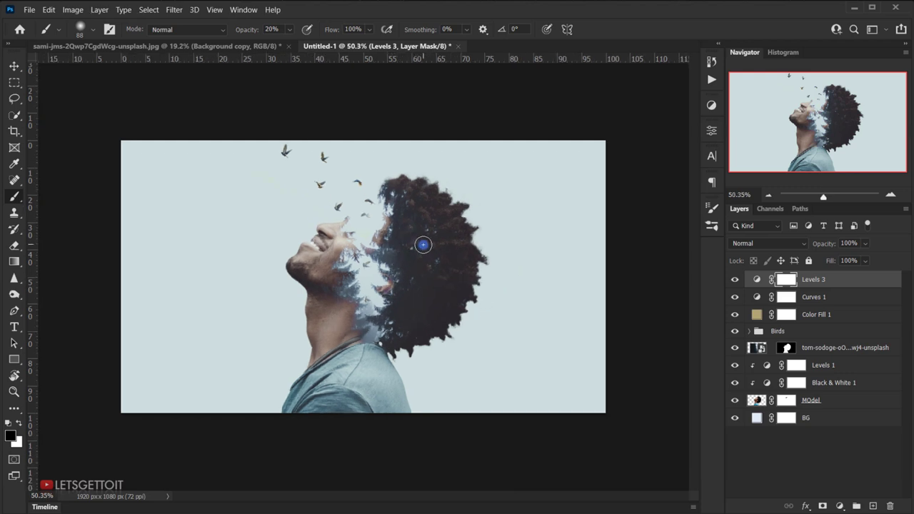
{"action": "scroll", "coordinate": [424, 245], "scroll_direction": "up", "scroll_amount": 3}
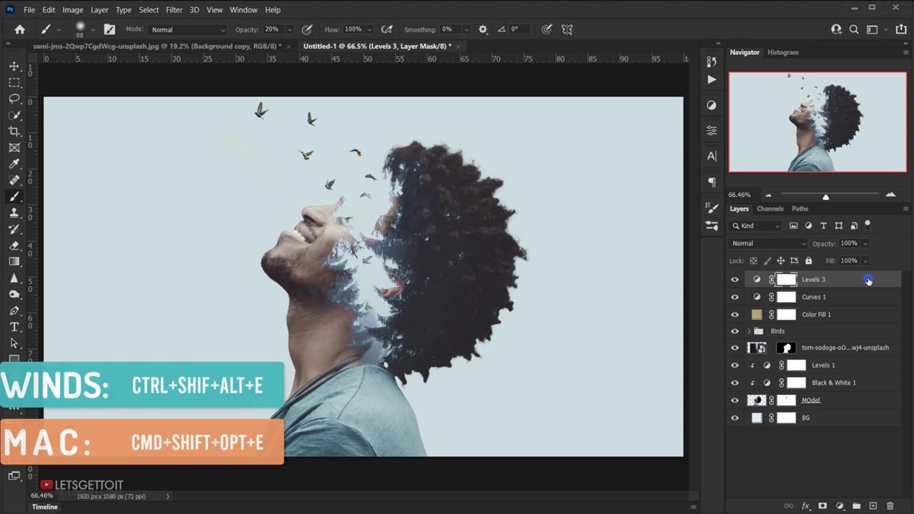
Stamp all visible layers into a new layer at the top of the stack and name it Lights.
{"action": "key", "text": "ctrl+shift+alt+e"}
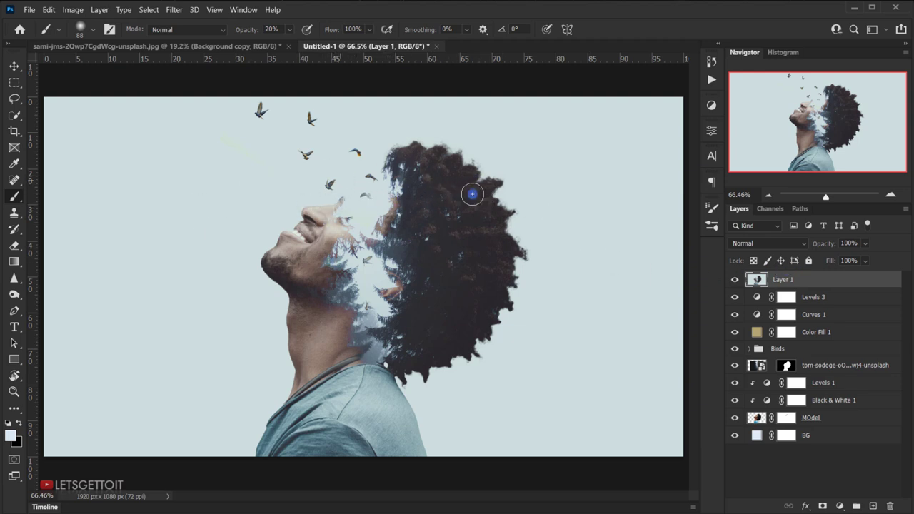
{"action": "mouse_move", "coordinate": [229, 182]}
{"action": "left_mouse_down"}
{"action": "mouse_move", "coordinate": [322, 212]}
{"action": "mouse_move", "coordinate": [292, 193]}
{"action": "mouse_move", "coordinate": [274, 226]}
{"action": "mouse_move", "coordinate": [311, 235]}
{"action": "left_mouse_up"}
{"action": "double_click", "coordinate": [783, 278]}
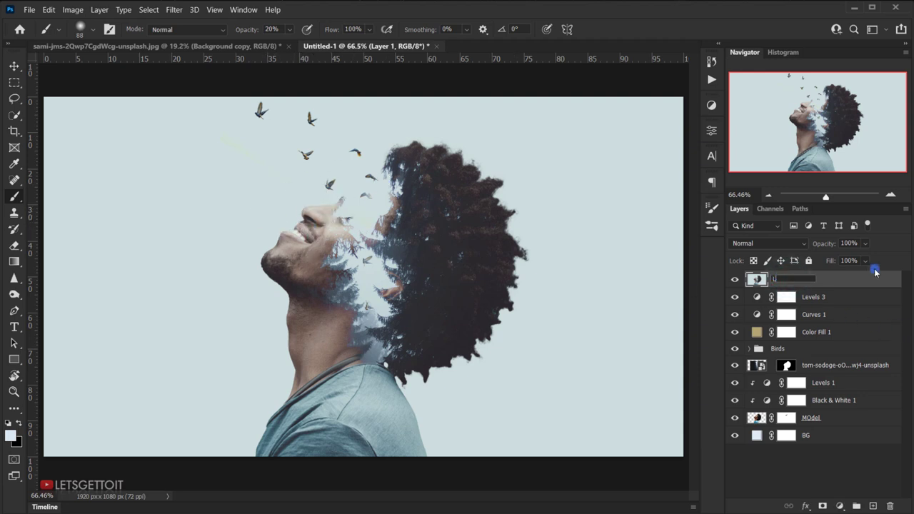
{"action": "type", "text": "Lights"}
{"action": "left_click", "coordinate": [875, 271]}
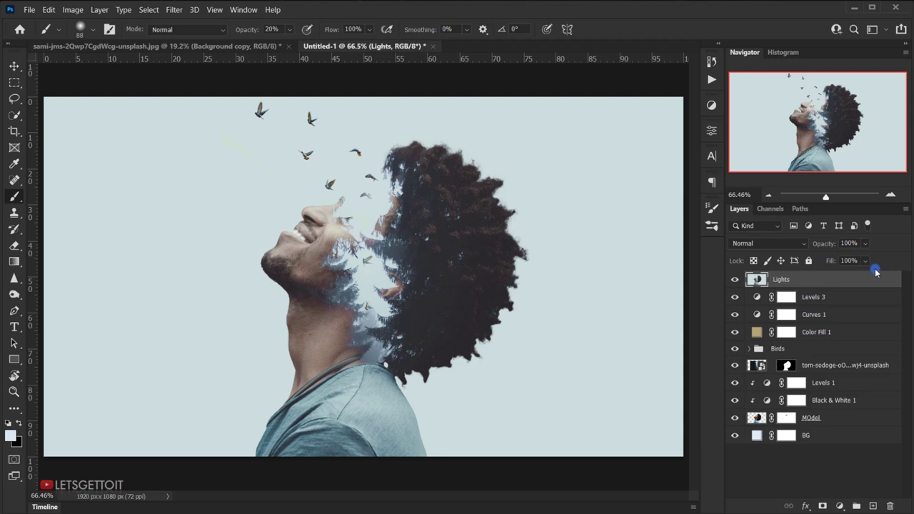
Start the Lighting Effects filter on the Lights layer and, after trying Spot, use a Point light.
{"action": "left_click", "coordinate": [174, 10]}
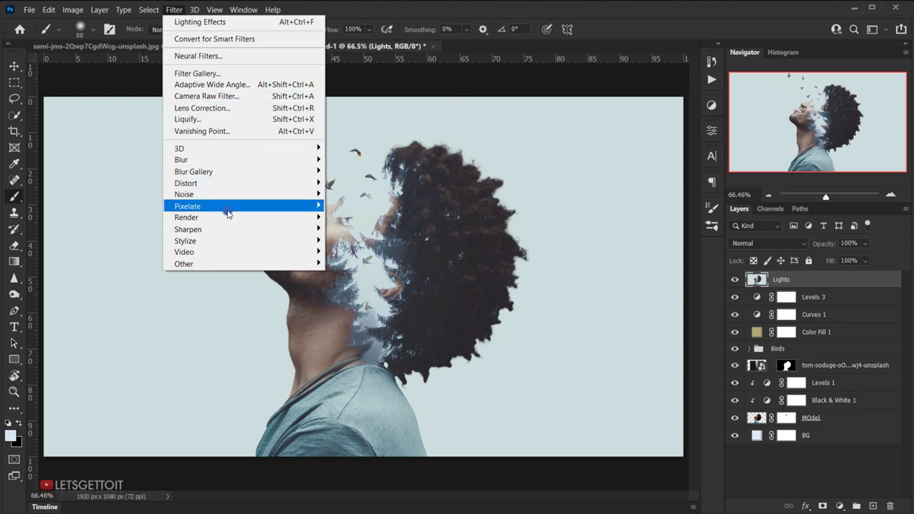
{"action": "mouse_move", "coordinate": [232, 219]}
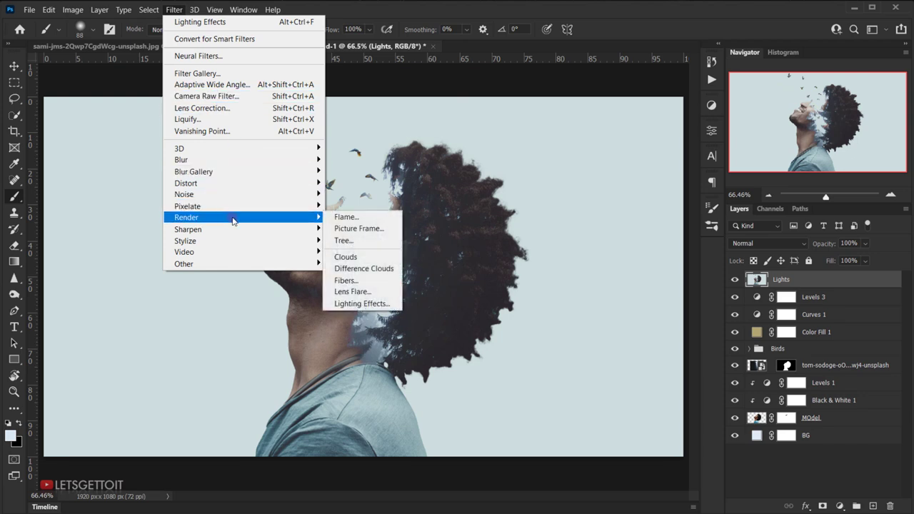
{"action": "left_click", "coordinate": [375, 305]}
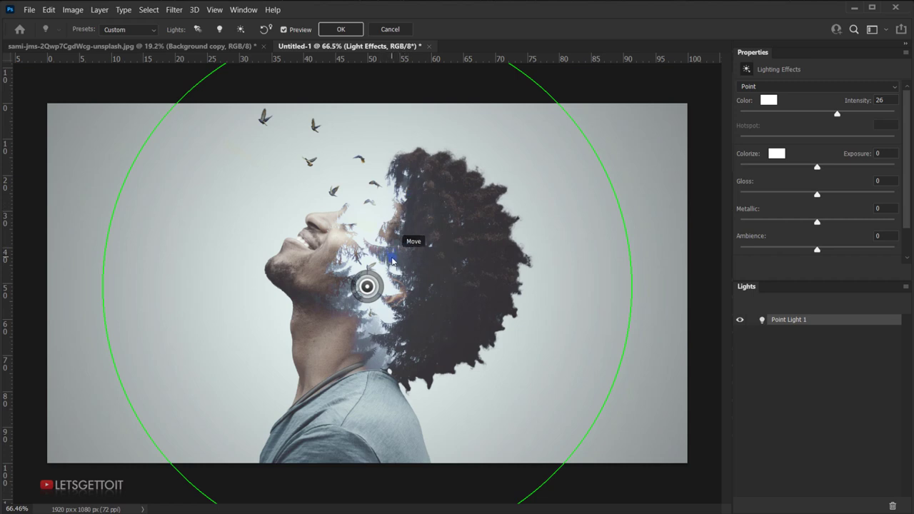
{"action": "left_click", "coordinate": [817, 86]}
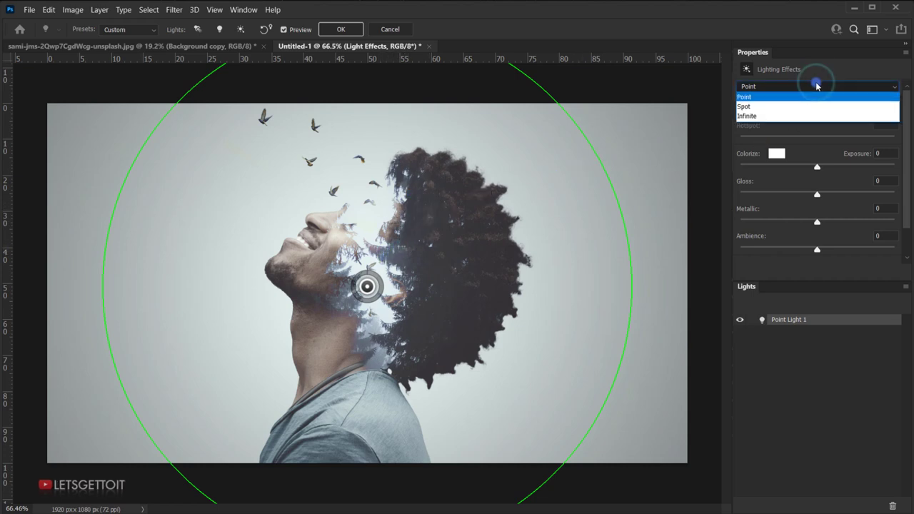
{"action": "left_click", "coordinate": [812, 99]}
{"action": "left_click", "coordinate": [814, 87]}
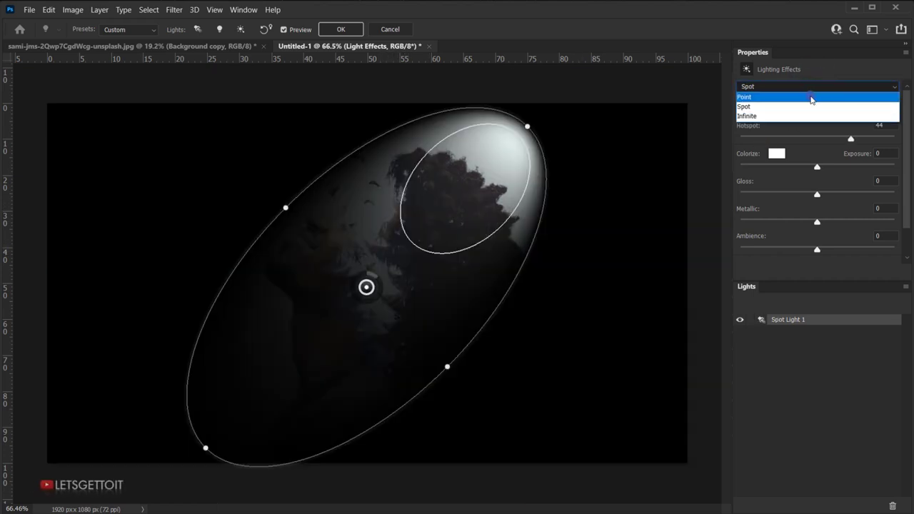
{"action": "left_click", "coordinate": [811, 91]}
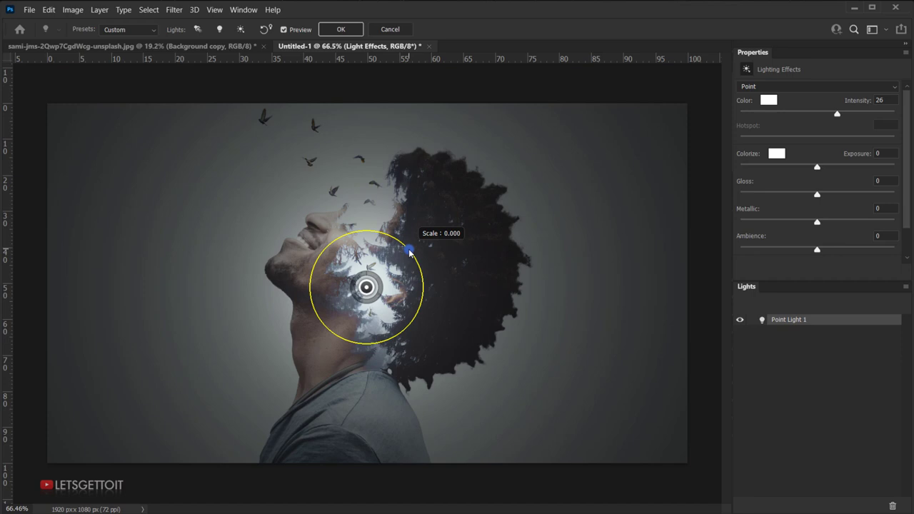
Enlarge the point light to cover most of the canvas, centre it on the forest area of the face, set its intensity to 25 and apply it.
{"action": "left_click_drag", "start_coordinate": [410, 243], "coordinate": [517, 40]}
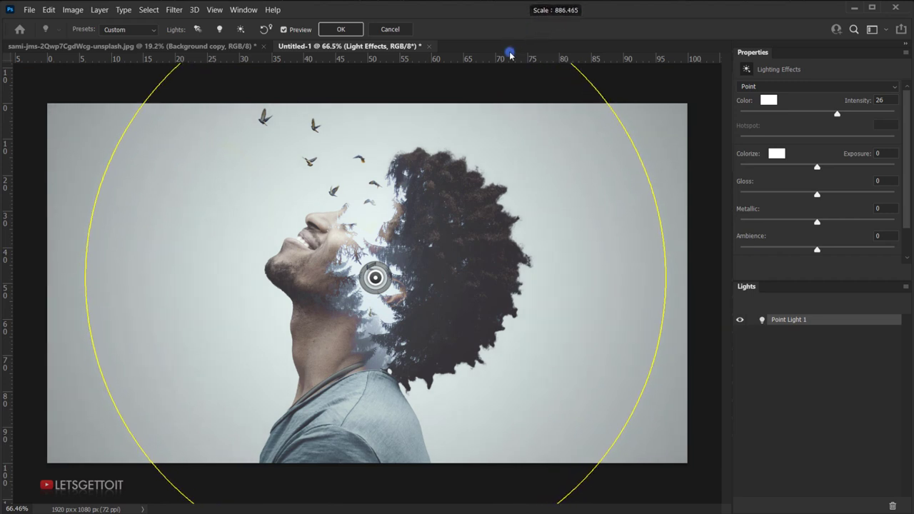
{"action": "left_click_drag", "start_coordinate": [395, 274], "coordinate": [370, 280]}
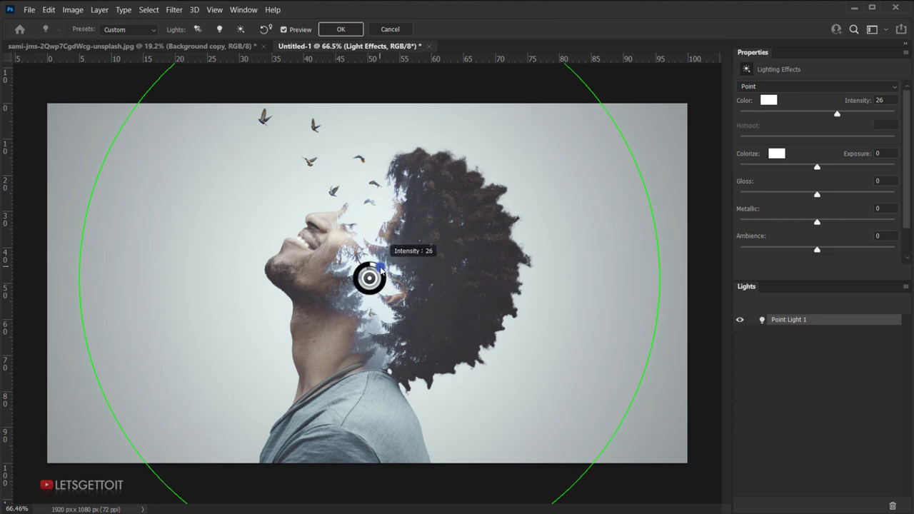
{"action": "mouse_move", "coordinate": [380, 266]}
{"action": "left_mouse_down"}
{"action": "mouse_move", "coordinate": [376, 293]}
{"action": "mouse_move", "coordinate": [372, 278]}
{"action": "left_mouse_up"}
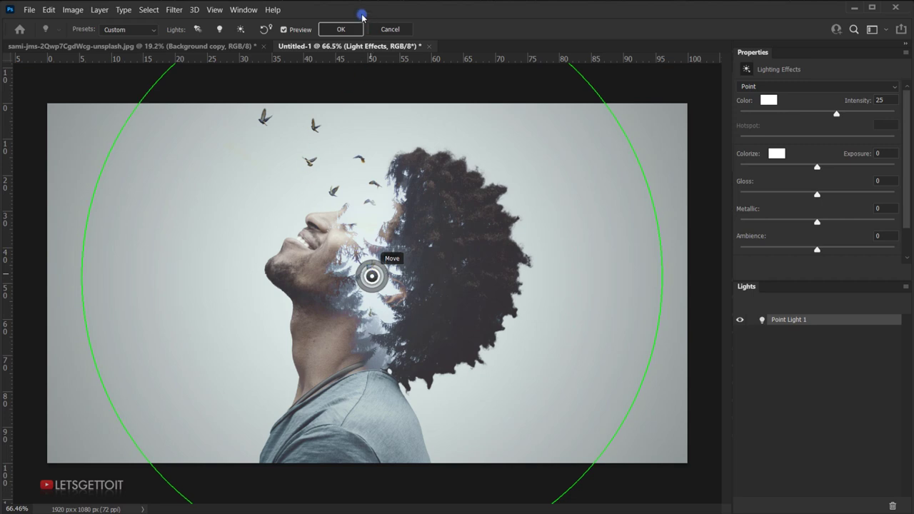
{"action": "left_click", "coordinate": [347, 29]}
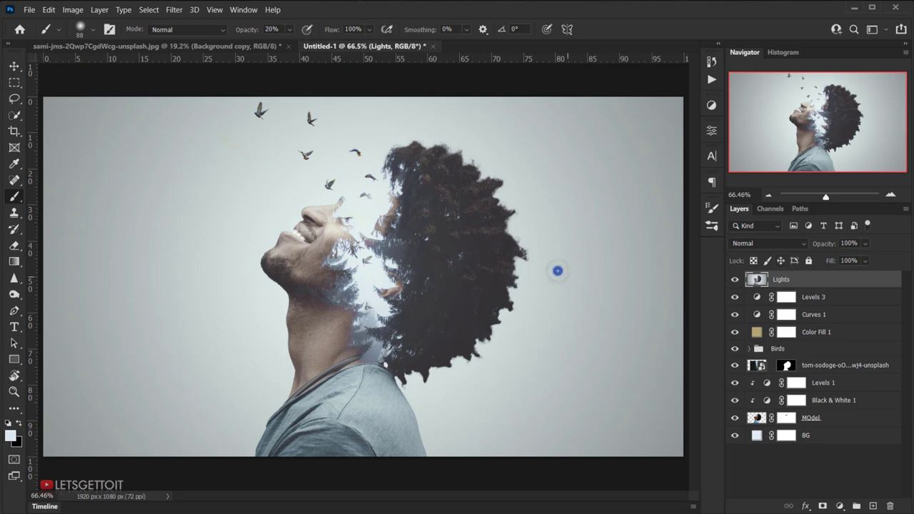
Compare the image with and without the Lights layer and examine the lighting on the portrait close up and from afar.
{"action": "scroll", "coordinate": [363, 188], "scroll_direction": "down", "scroll_amount": 1}
{"action": "scroll", "coordinate": [363, 188], "scroll_direction": "up", "scroll_amount": 3}
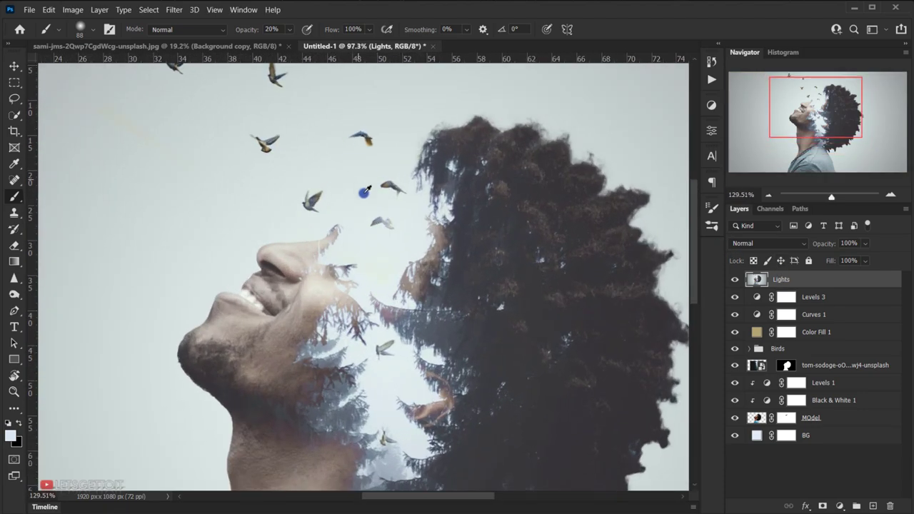
{"action": "scroll", "coordinate": [362, 188], "scroll_direction": "down", "scroll_amount": 4}
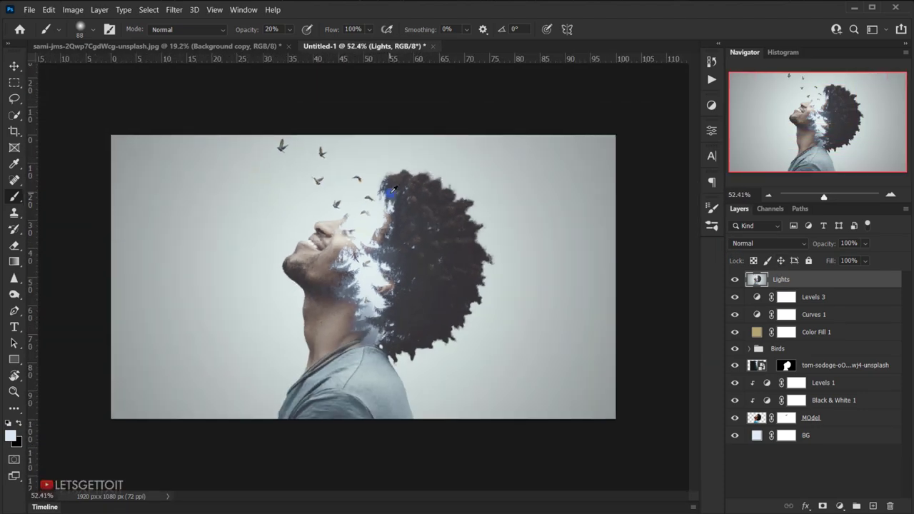
{"action": "scroll", "coordinate": [391, 190], "scroll_direction": "up", "scroll_amount": 2}
{"action": "scroll", "coordinate": [375, 209], "scroll_direction": "down", "scroll_amount": 1}
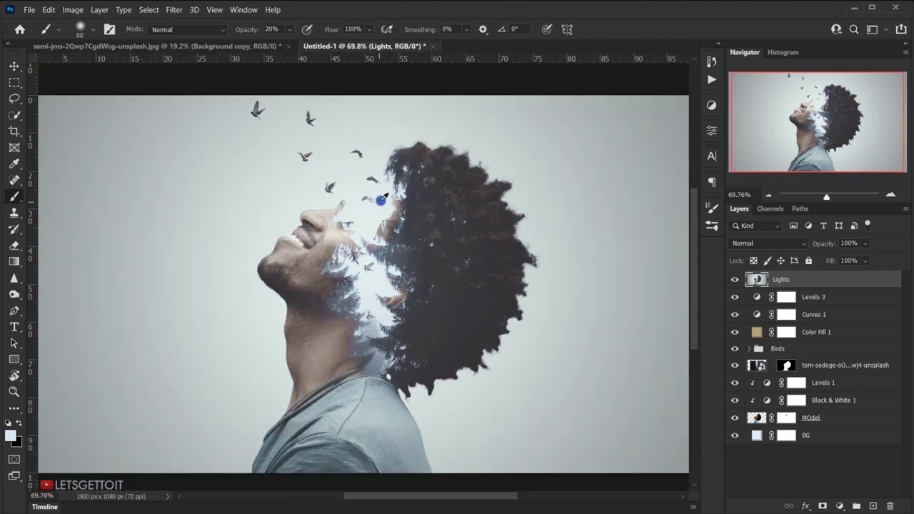
{"action": "scroll", "coordinate": [381, 202], "scroll_direction": "down", "scroll_amount": 1}
{"action": "left_click", "coordinate": [735, 280]}
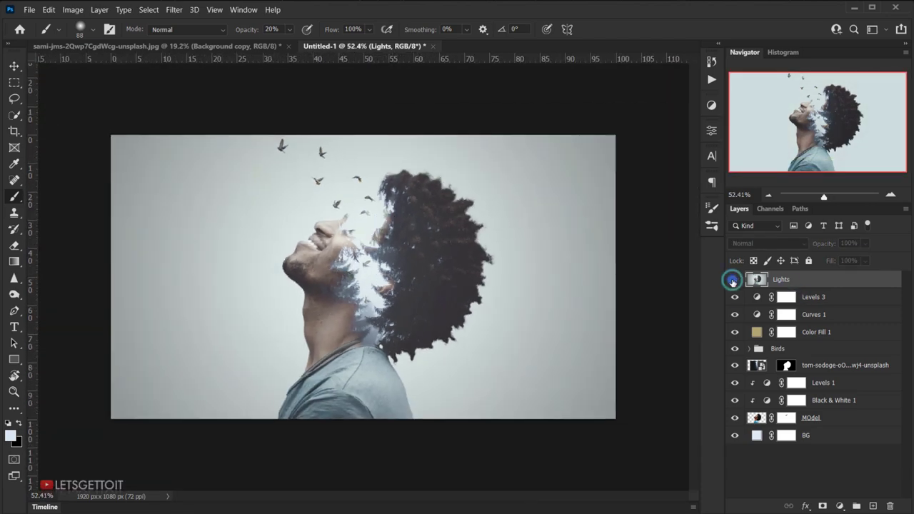
{"action": "left_click", "coordinate": [735, 279]}
{"action": "left_click", "coordinate": [735, 279]}
{"action": "left_click", "coordinate": [735, 279]}
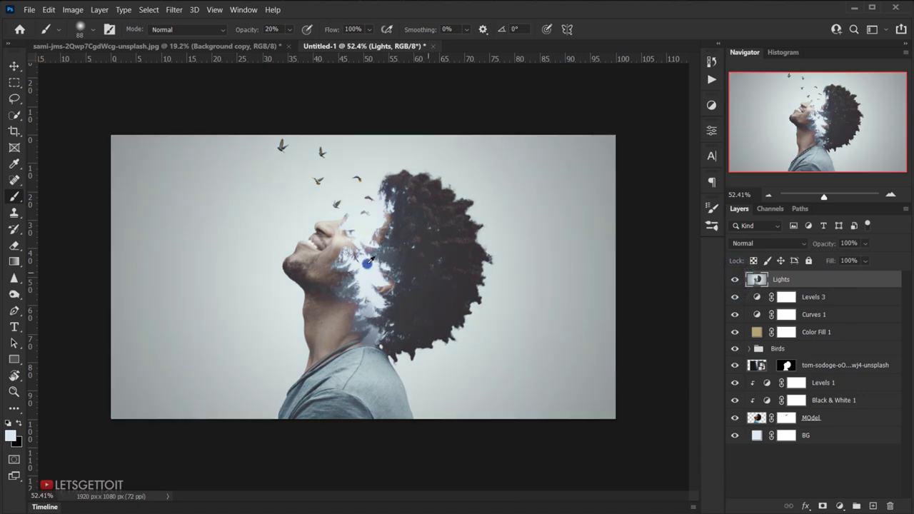
{"action": "scroll", "coordinate": [369, 265], "scroll_direction": "up", "scroll_amount": 2}
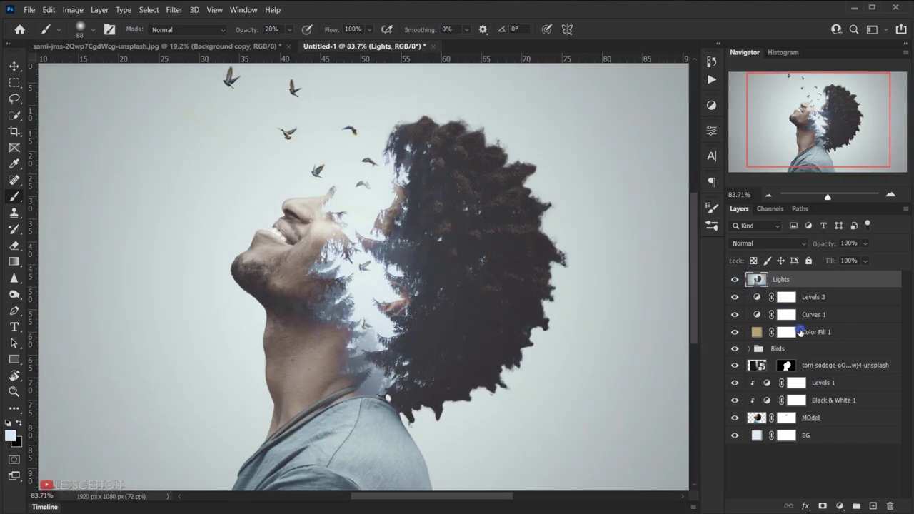
{"action": "scroll", "coordinate": [462, 279], "scroll_direction": "down", "scroll_amount": 1}
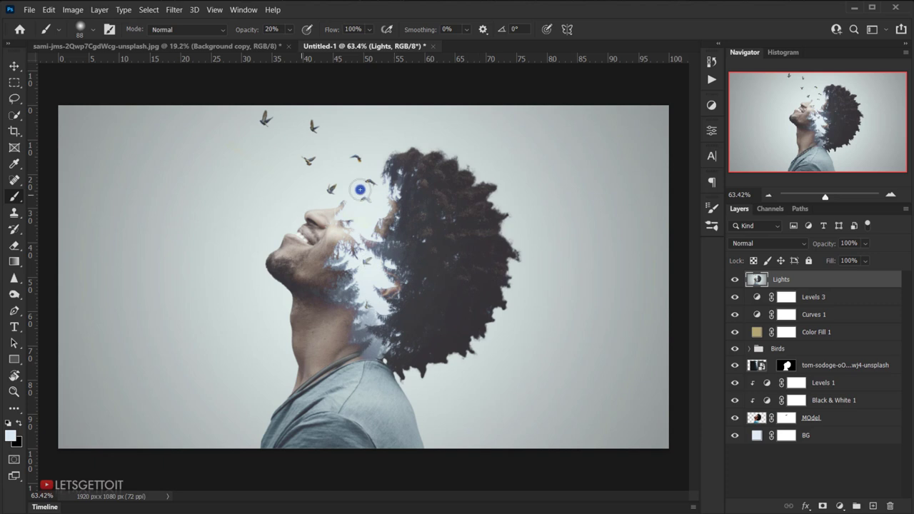
Load the outline of the man's cut-out layer as a selection and add it as a layer mask to the Lights layer.
{"action": "left_click", "coordinate": [757, 420], "text": "ctrl"}
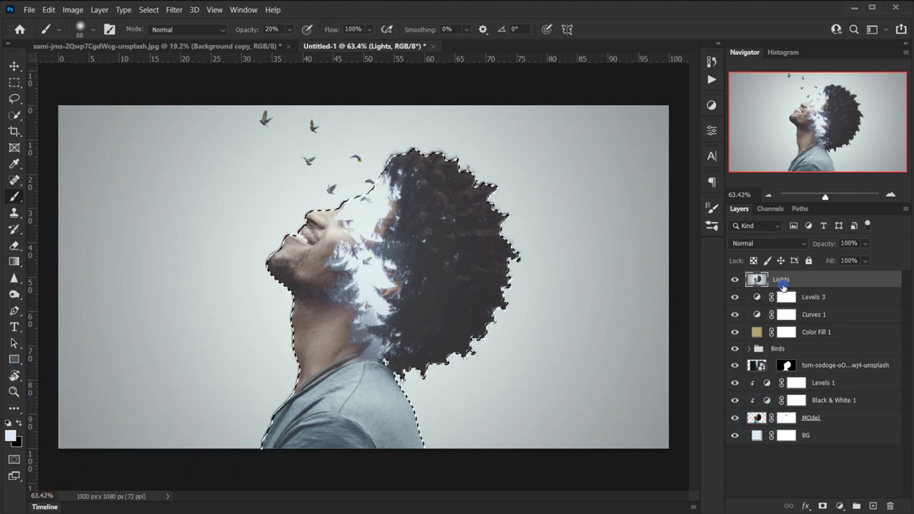
{"action": "left_click", "coordinate": [821, 505]}
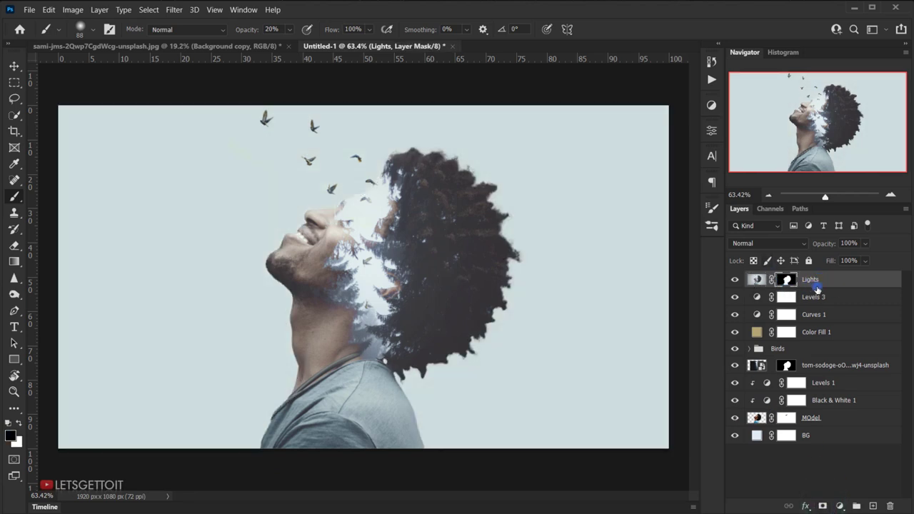
{"action": "scroll", "coordinate": [404, 271], "scroll_direction": "up", "scroll_amount": 3}
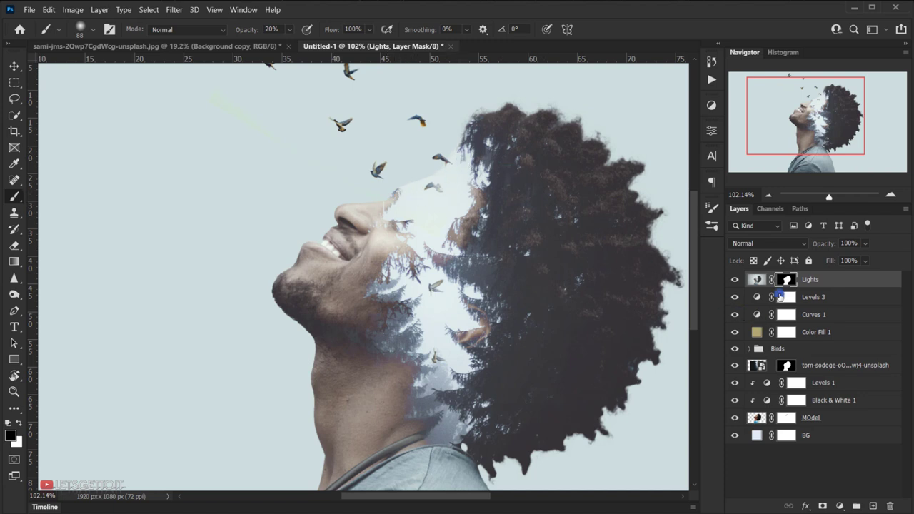
{"action": "scroll", "coordinate": [384, 250], "scroll_direction": "down", "scroll_amount": 3}
{"action": "scroll", "coordinate": [407, 239], "scroll_direction": "up", "scroll_amount": 2}
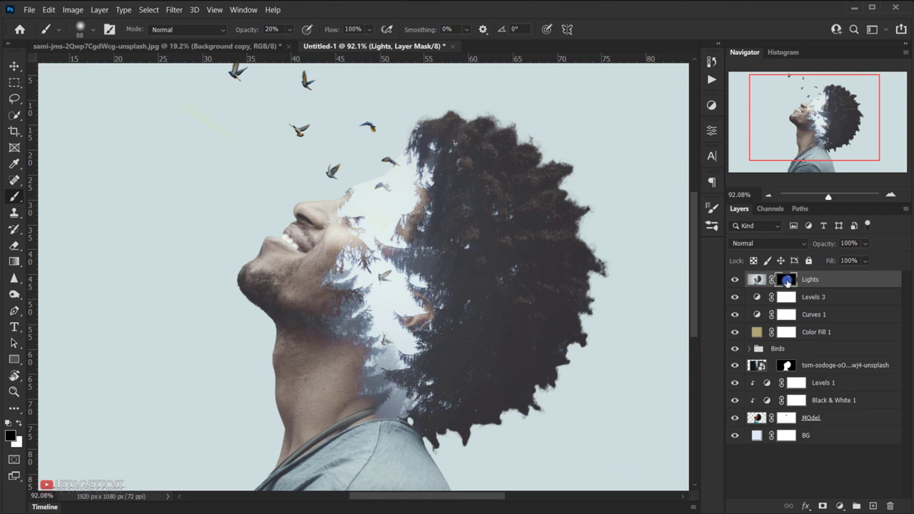
Feather the Lights layer's mask by 117.1 px and reduce the mask's density to 69%.
{"action": "double_click", "coordinate": [788, 281]}
{"action": "mouse_move", "coordinate": [544, 245]}
{"action": "left_mouse_down"}
{"action": "mouse_move", "coordinate": [532, 244]}
{"action": "mouse_move", "coordinate": [628, 247]}
{"action": "left_mouse_up"}
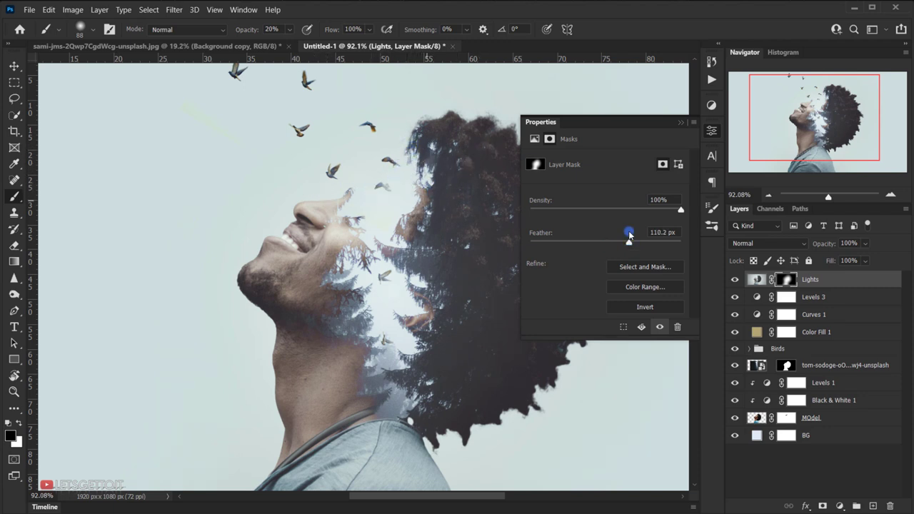
{"action": "left_click_drag", "start_coordinate": [631, 243], "coordinate": [633, 245]}
{"action": "left_click_drag", "start_coordinate": [677, 209], "coordinate": [635, 214]}
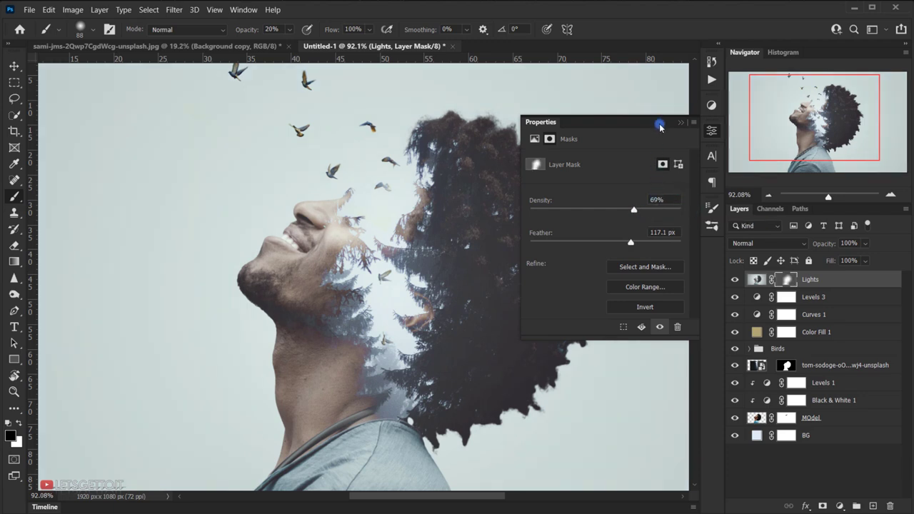
{"action": "left_click", "coordinate": [678, 125]}
Set the Lights layer's opacity to 60% and show the whole composite fitted to the screen with the panels hidden.
{"action": "scroll", "coordinate": [461, 288], "scroll_direction": "down", "scroll_amount": 3}
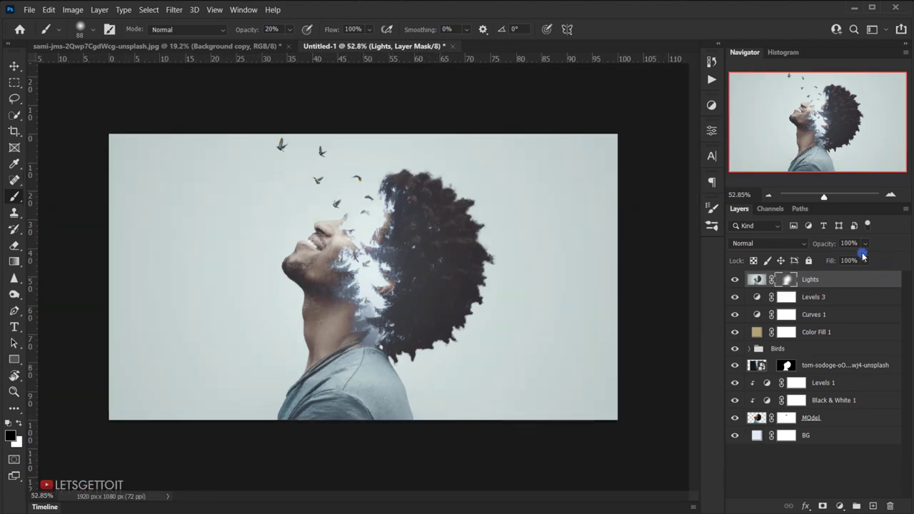
{"action": "left_click", "coordinate": [857, 243]}
{"action": "type", "text": "0"}
{"action": "key", "text": "Return"}
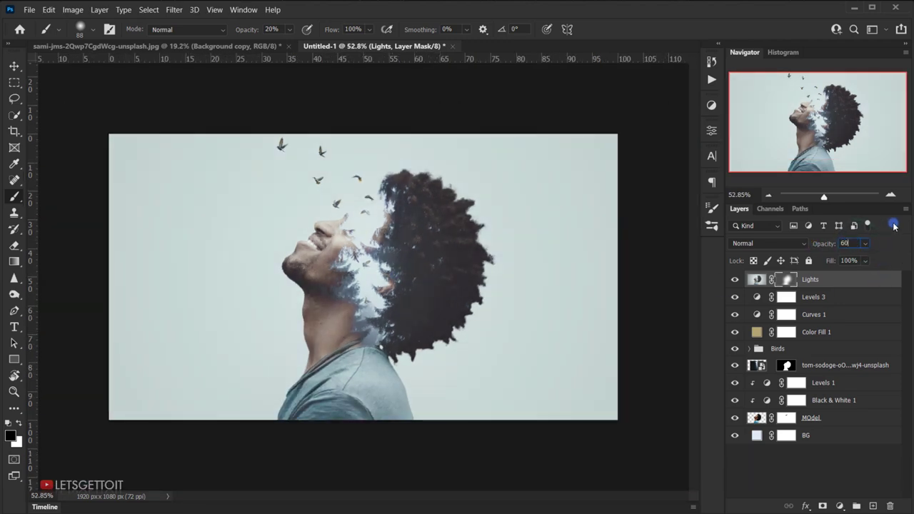
{"action": "key", "text": "ctrl+0"}
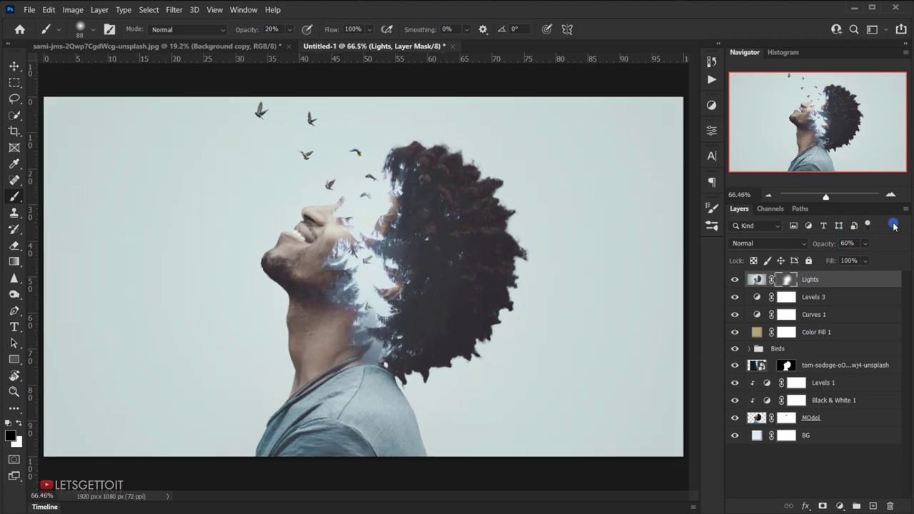
{"action": "key", "text": "Tab"}
{"action": "key", "text": "ctrl+0"}
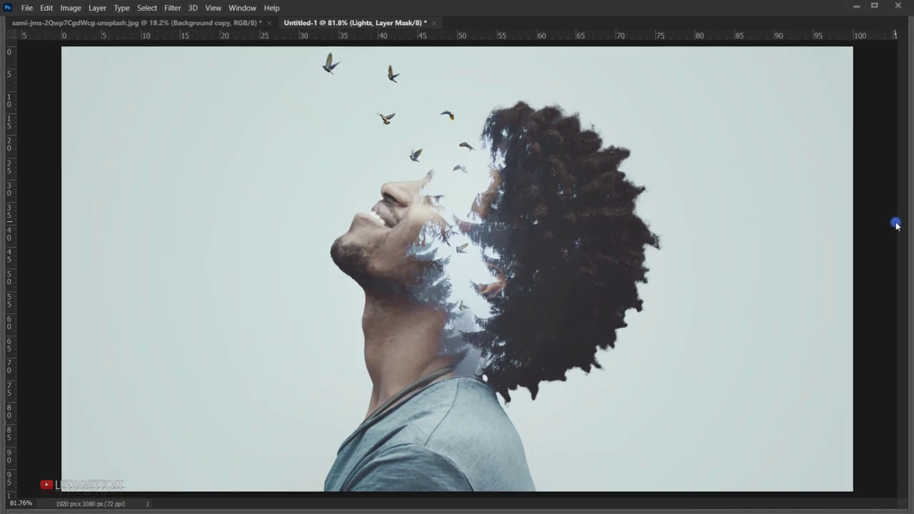